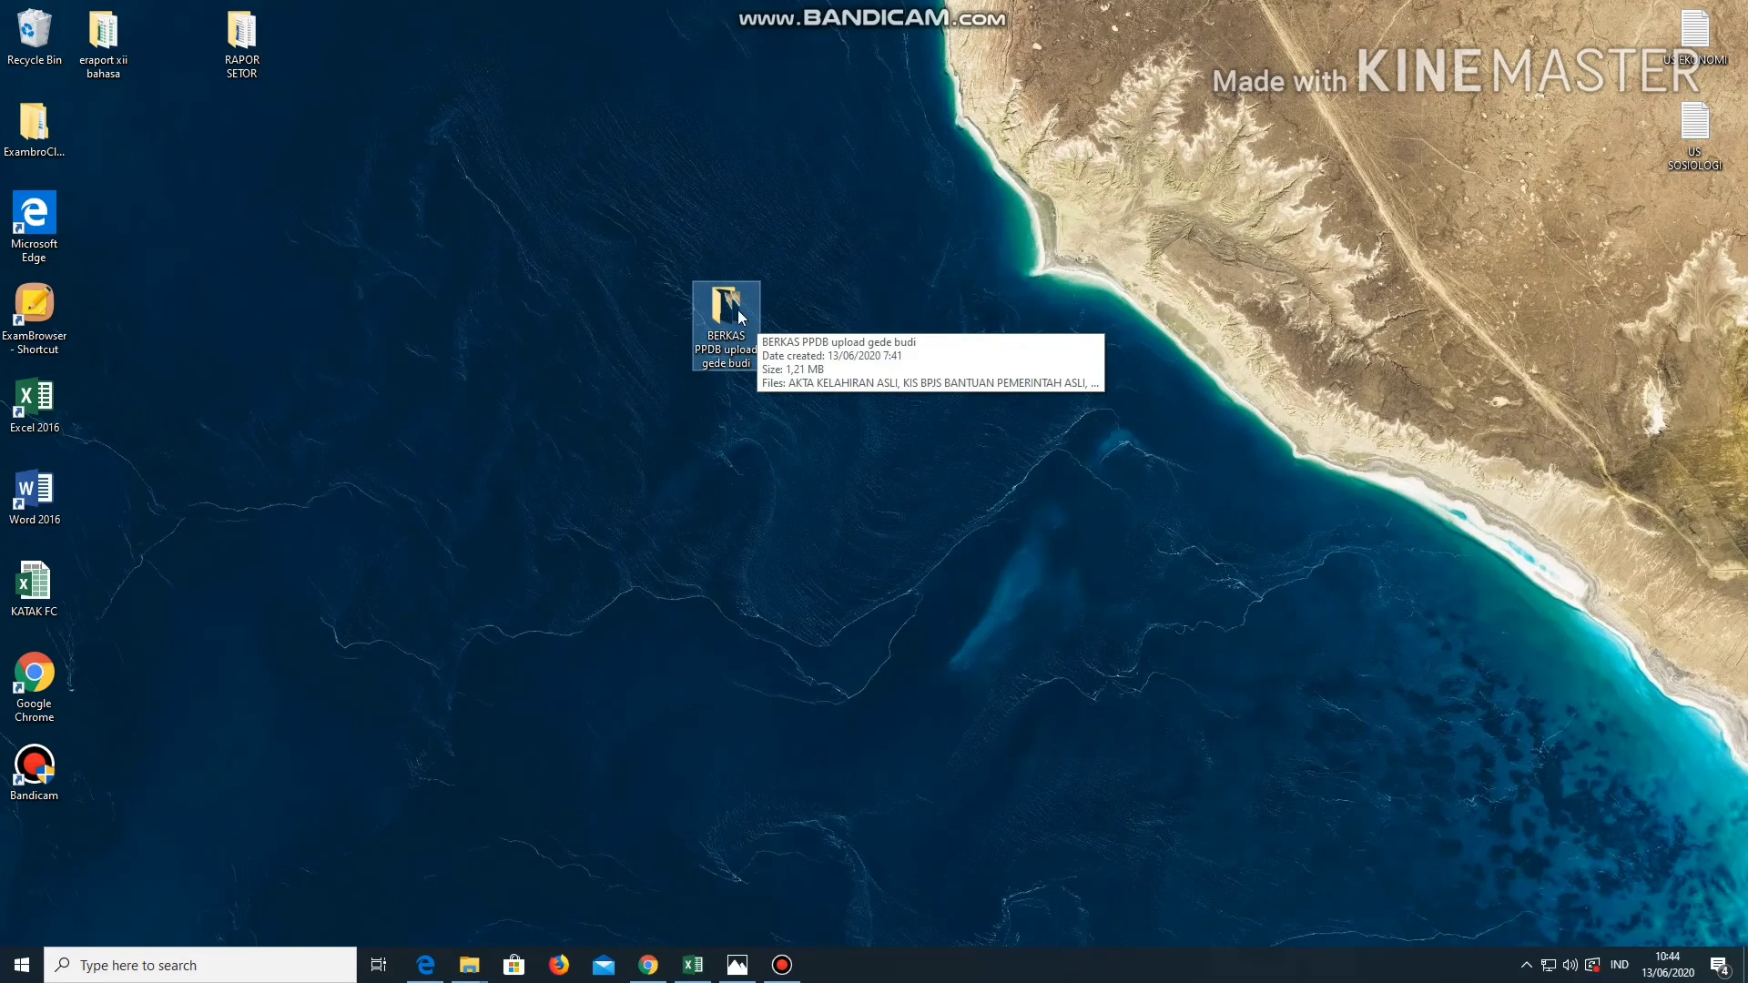
Open the applicant's BERKAS PPDB upload folder on the desktop, review the document files in it and put the window away
double_click(737, 317)
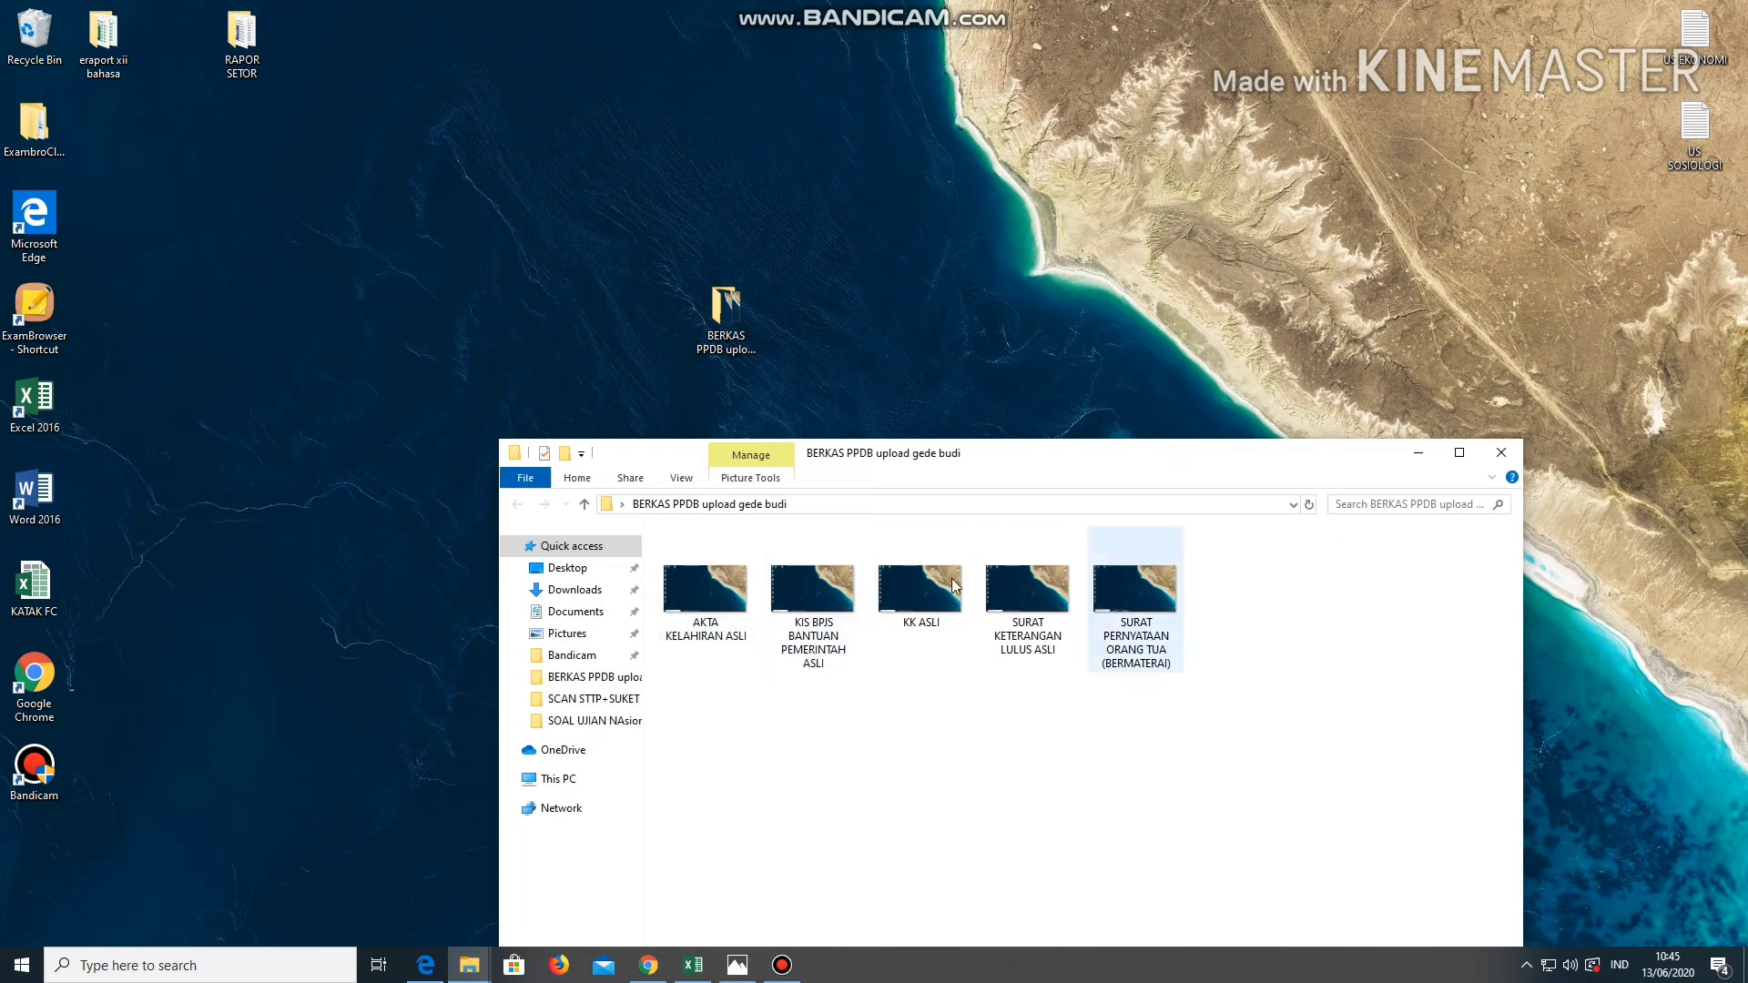
click(1418, 453)
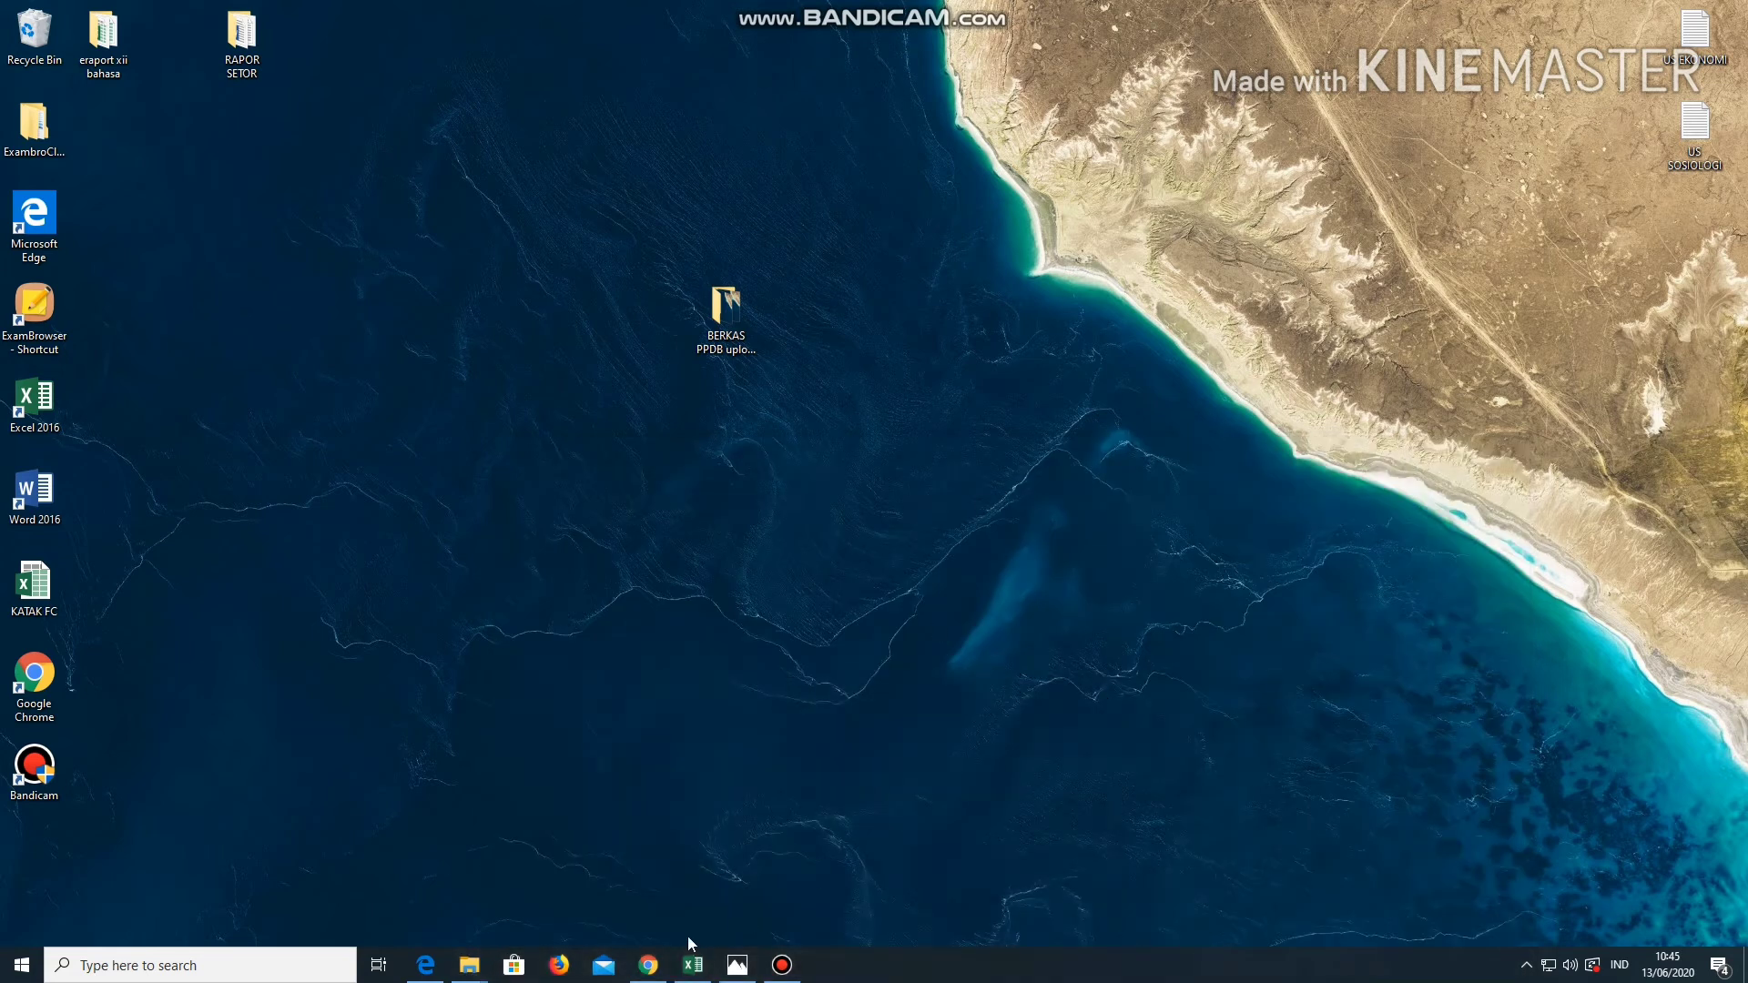
Switch to Chrome and open bali.demo.siap-ppdb.com in a new tab
click(648, 965)
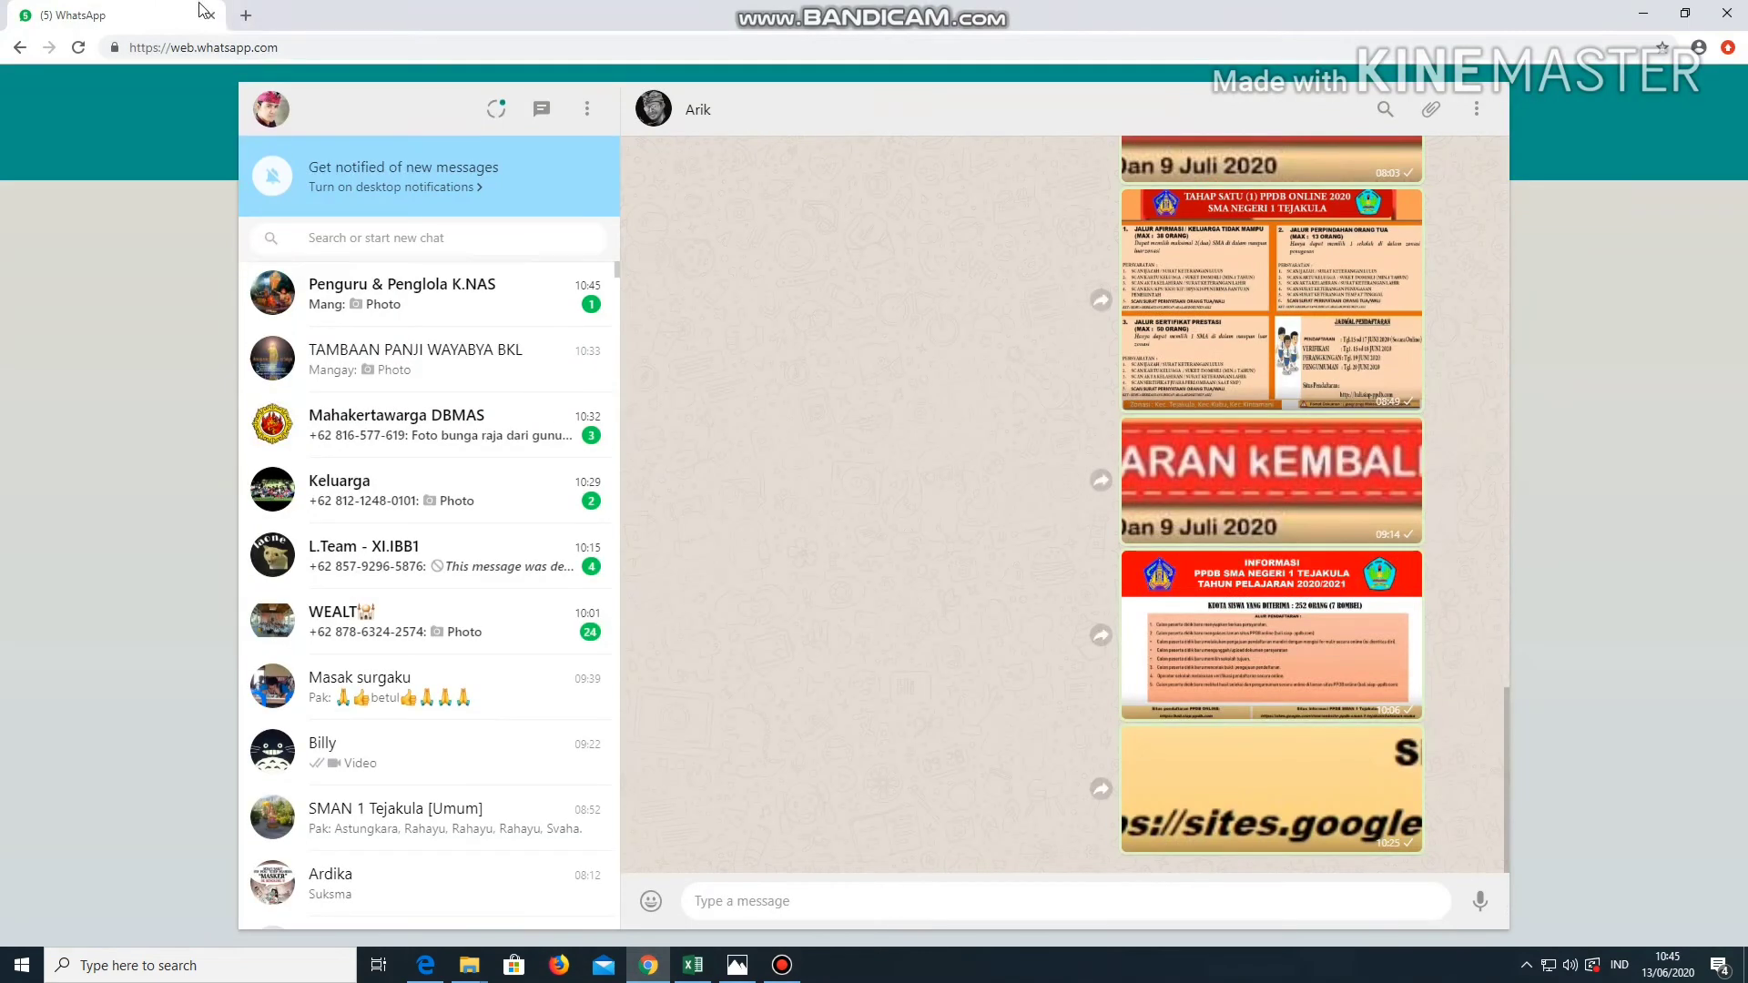
click(246, 15)
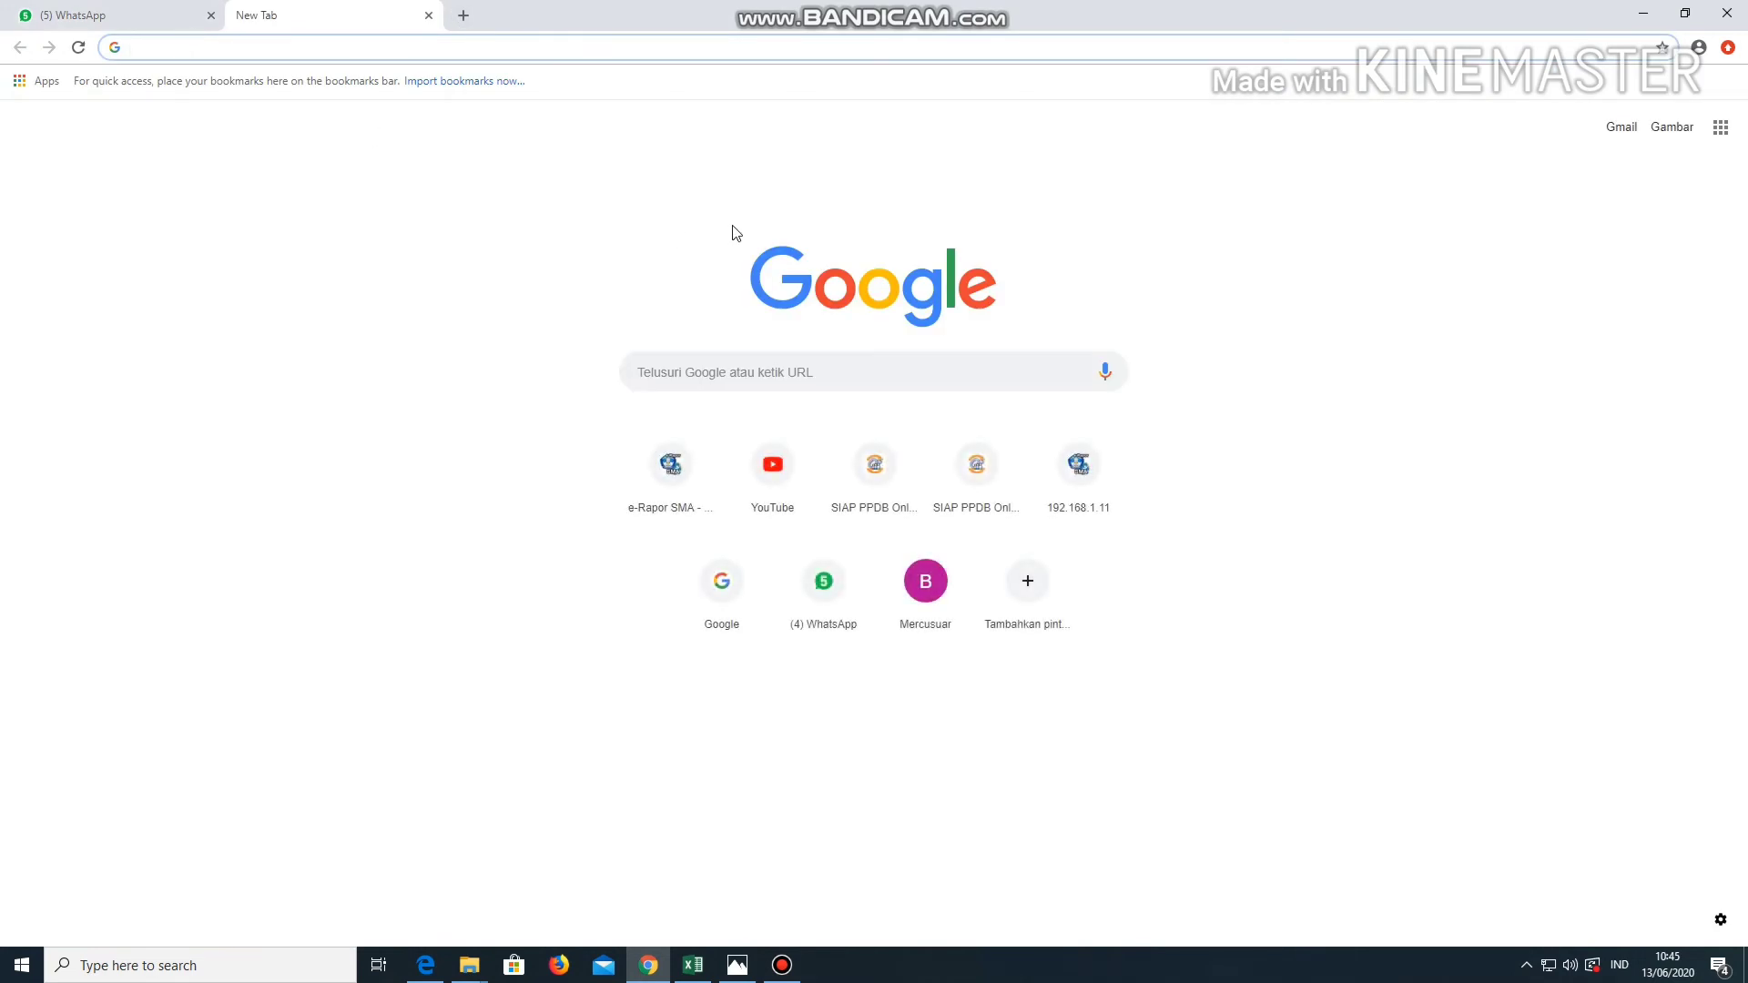
text(bali.siap-ppdb.com)
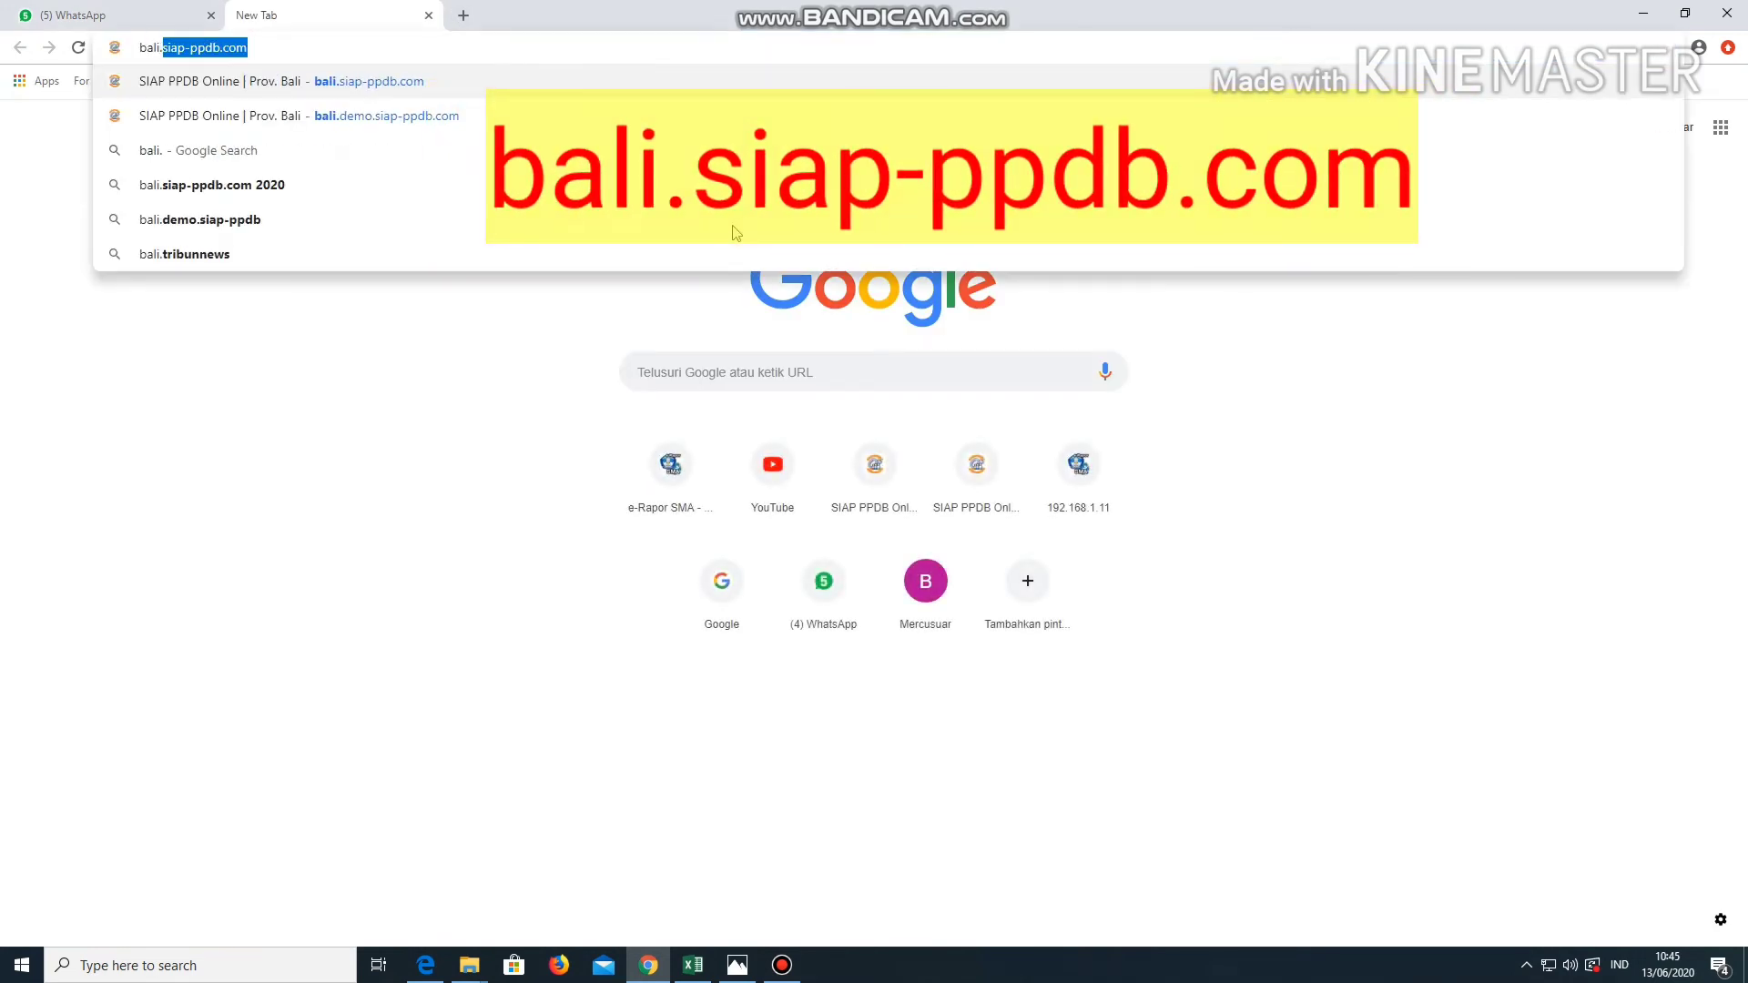
key(Right)
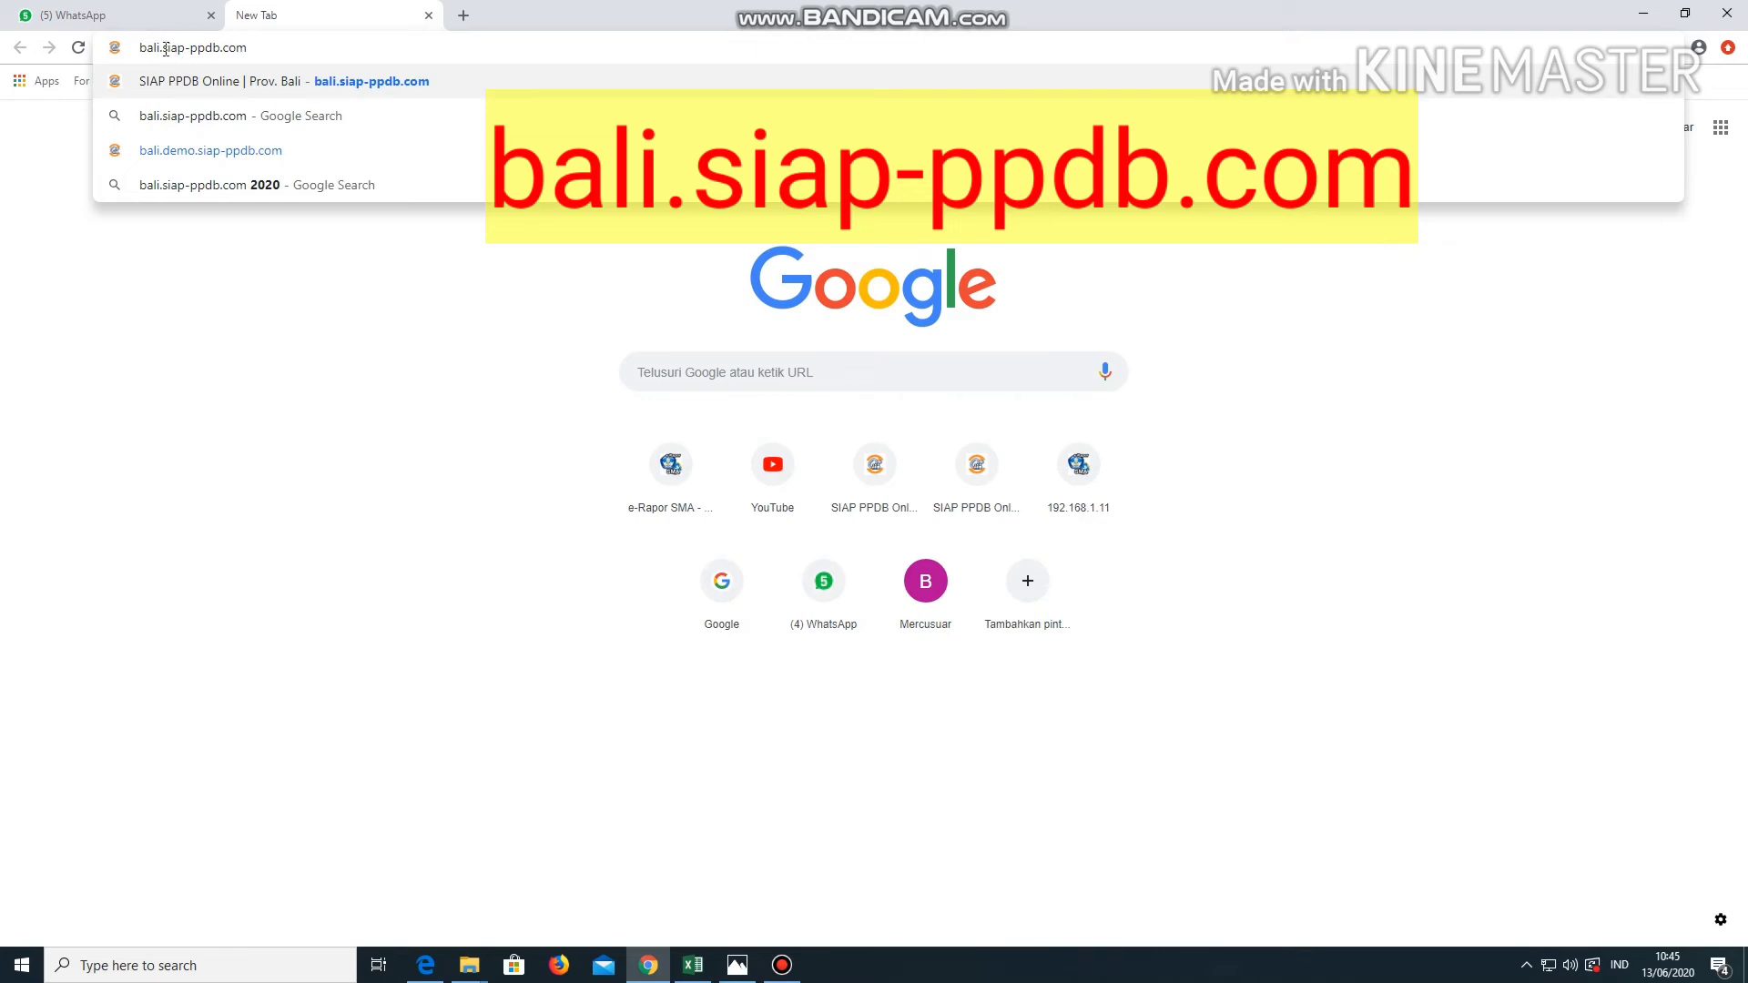
text(demo.)
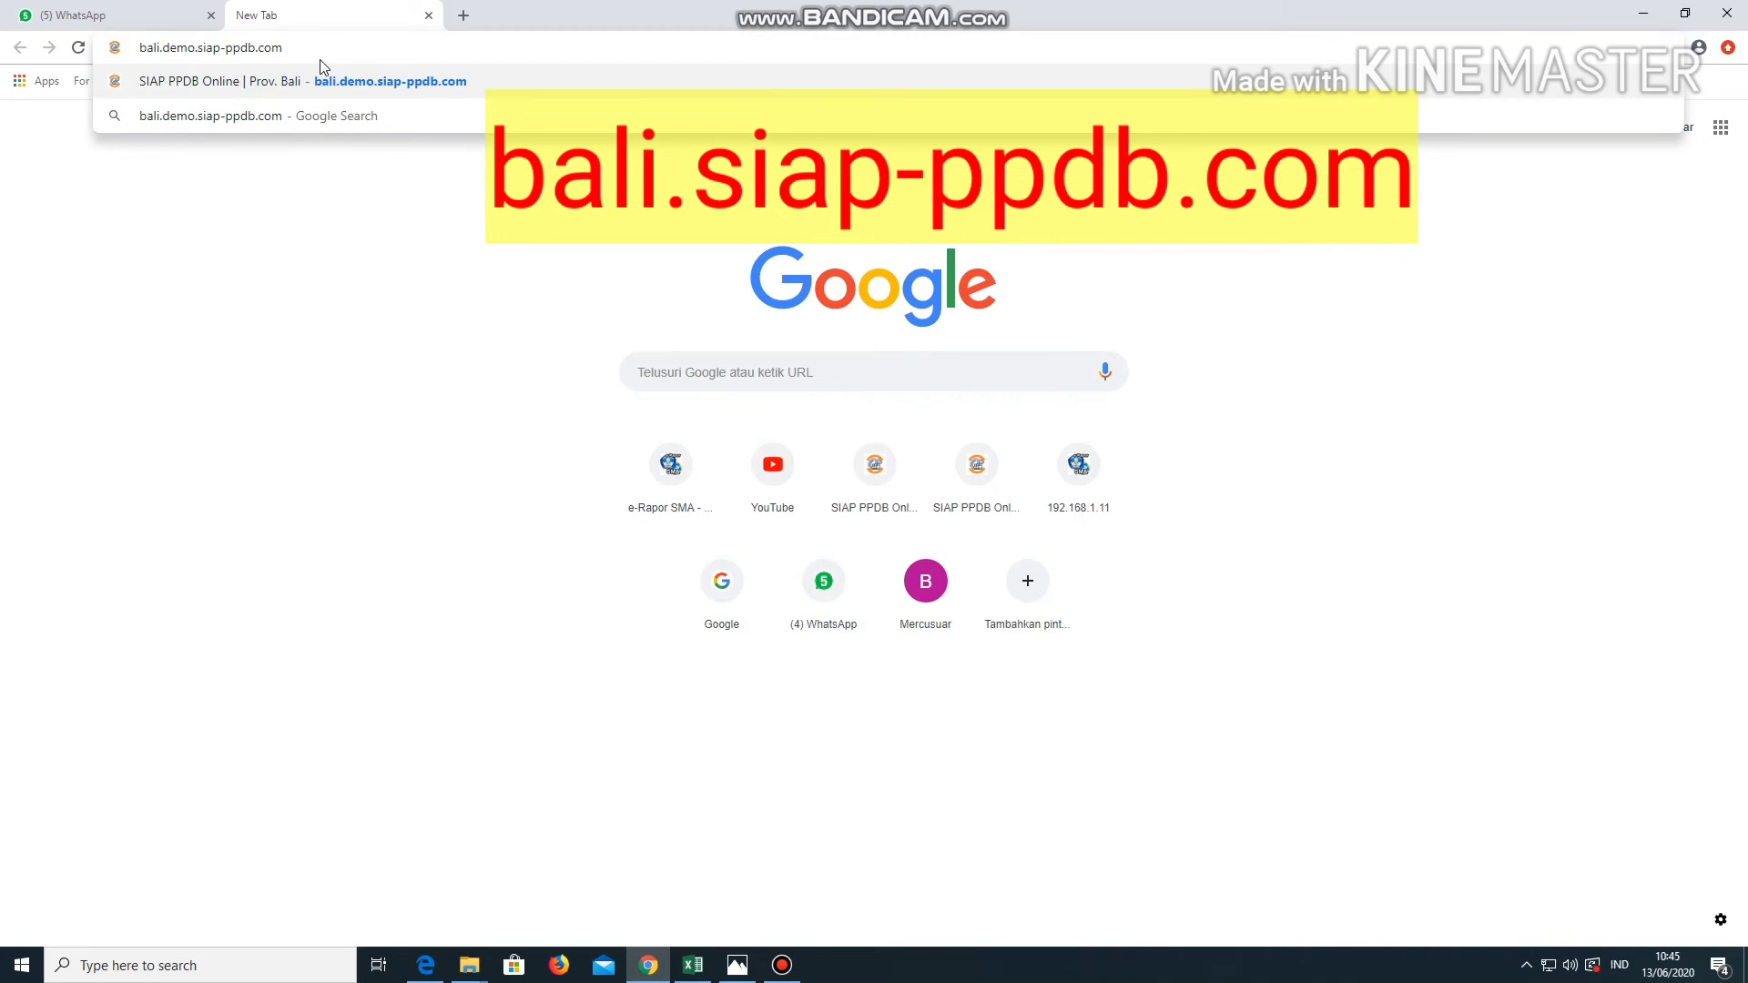
key(Return)
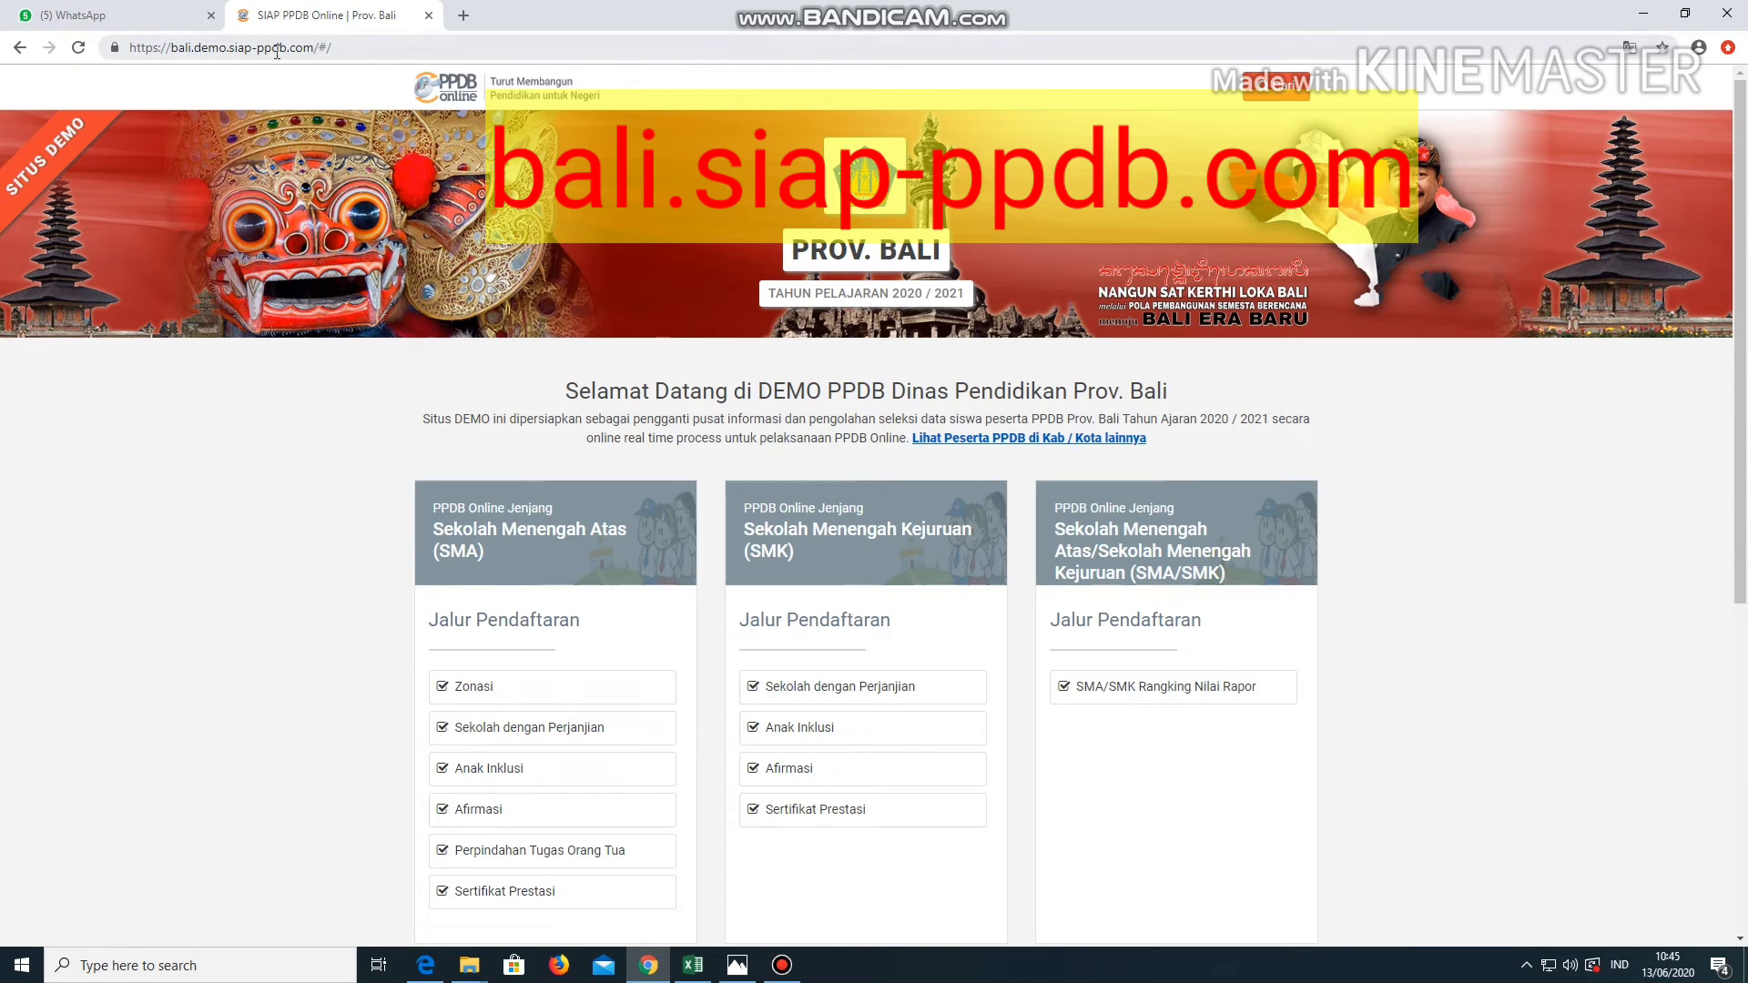
Open the registration (Daftar) page for the SMA Afirmasi track
scroll(528, 471, down, 1)
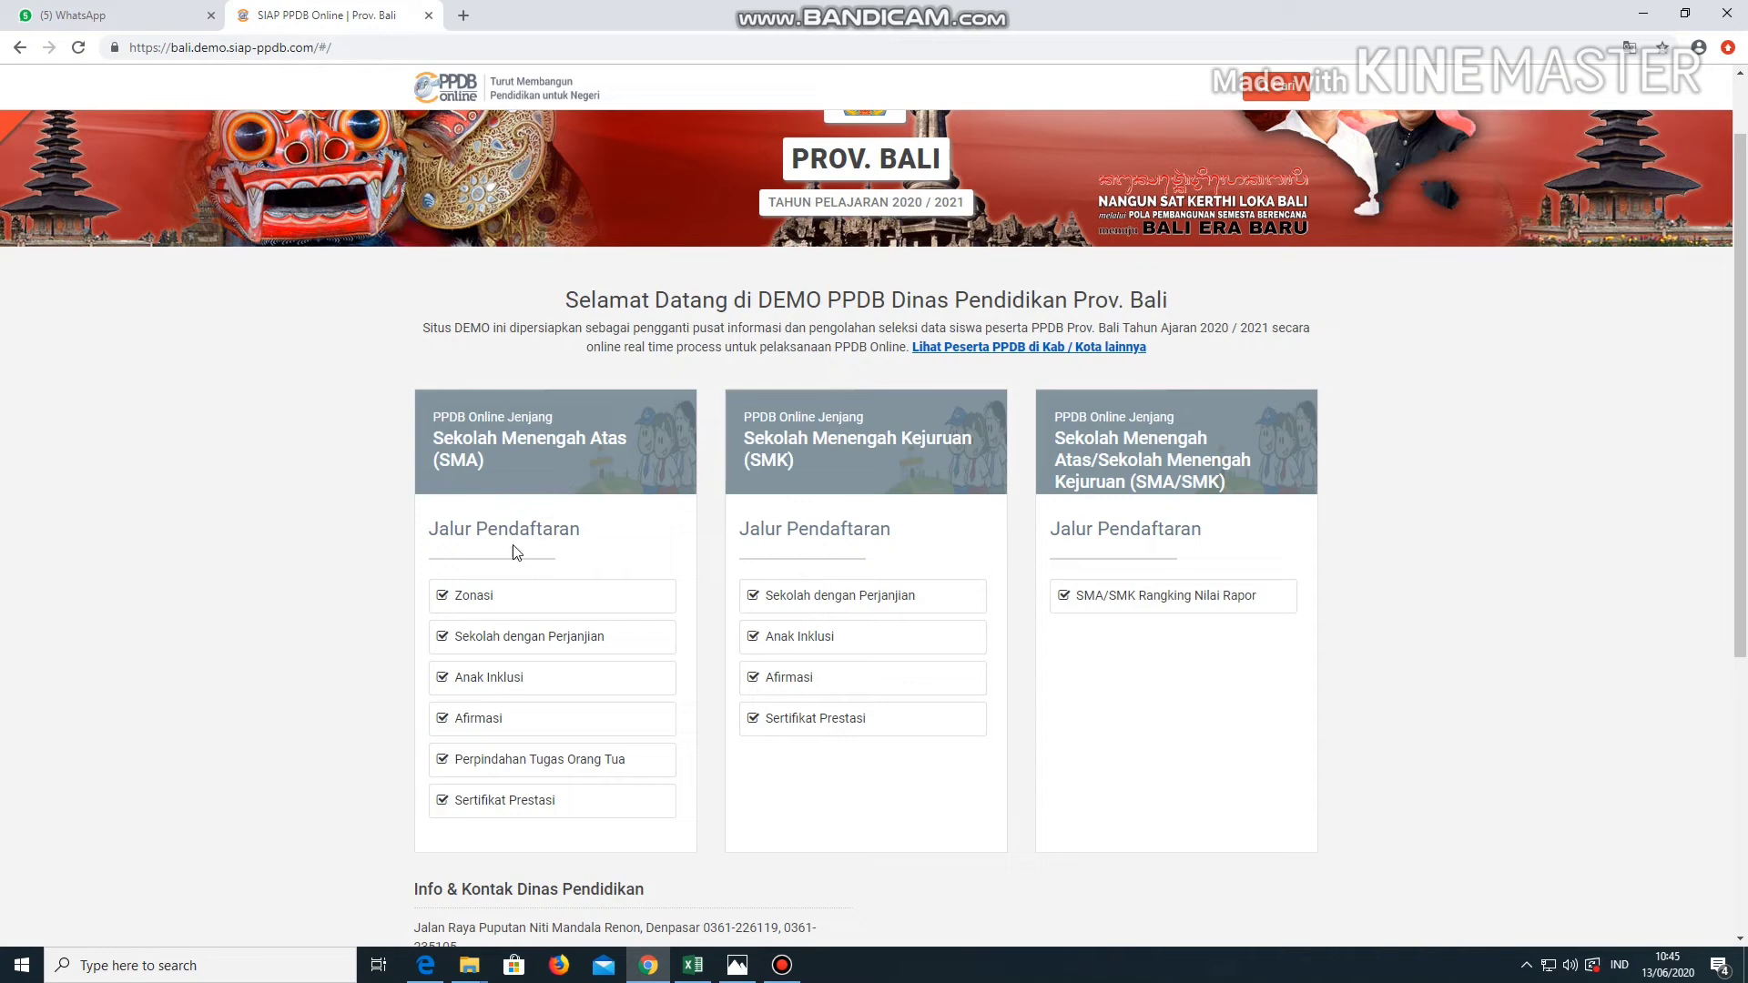
click(491, 725)
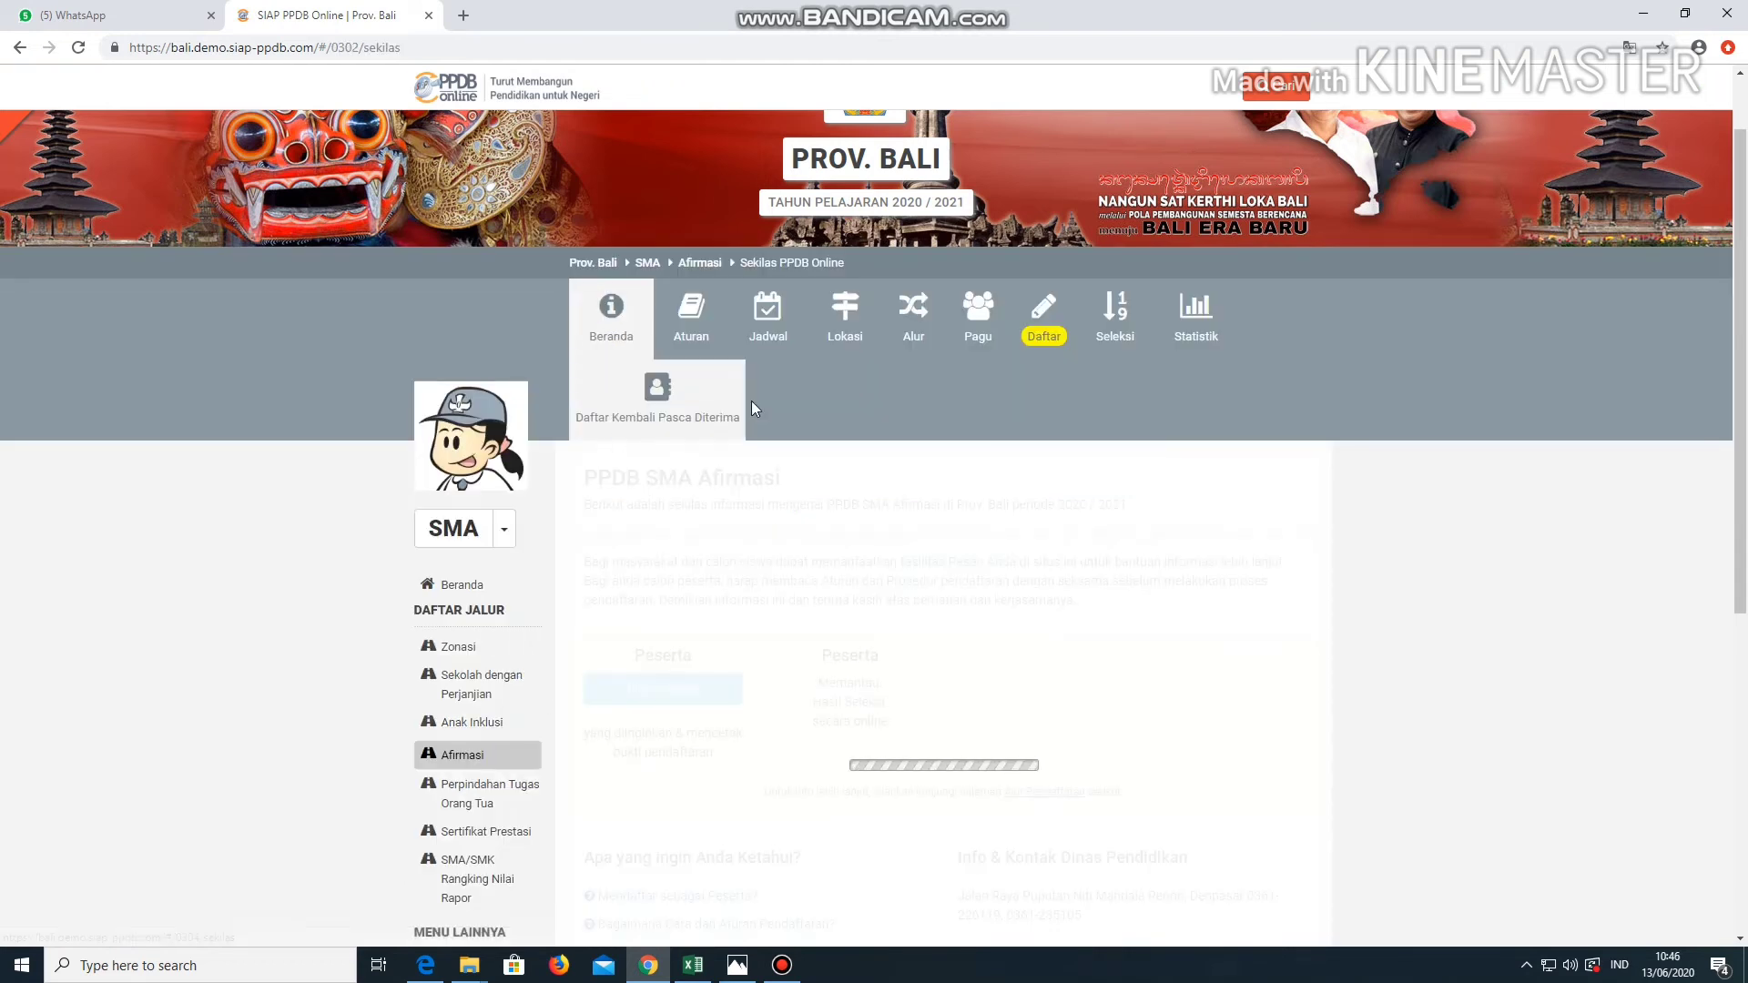
click(1046, 338)
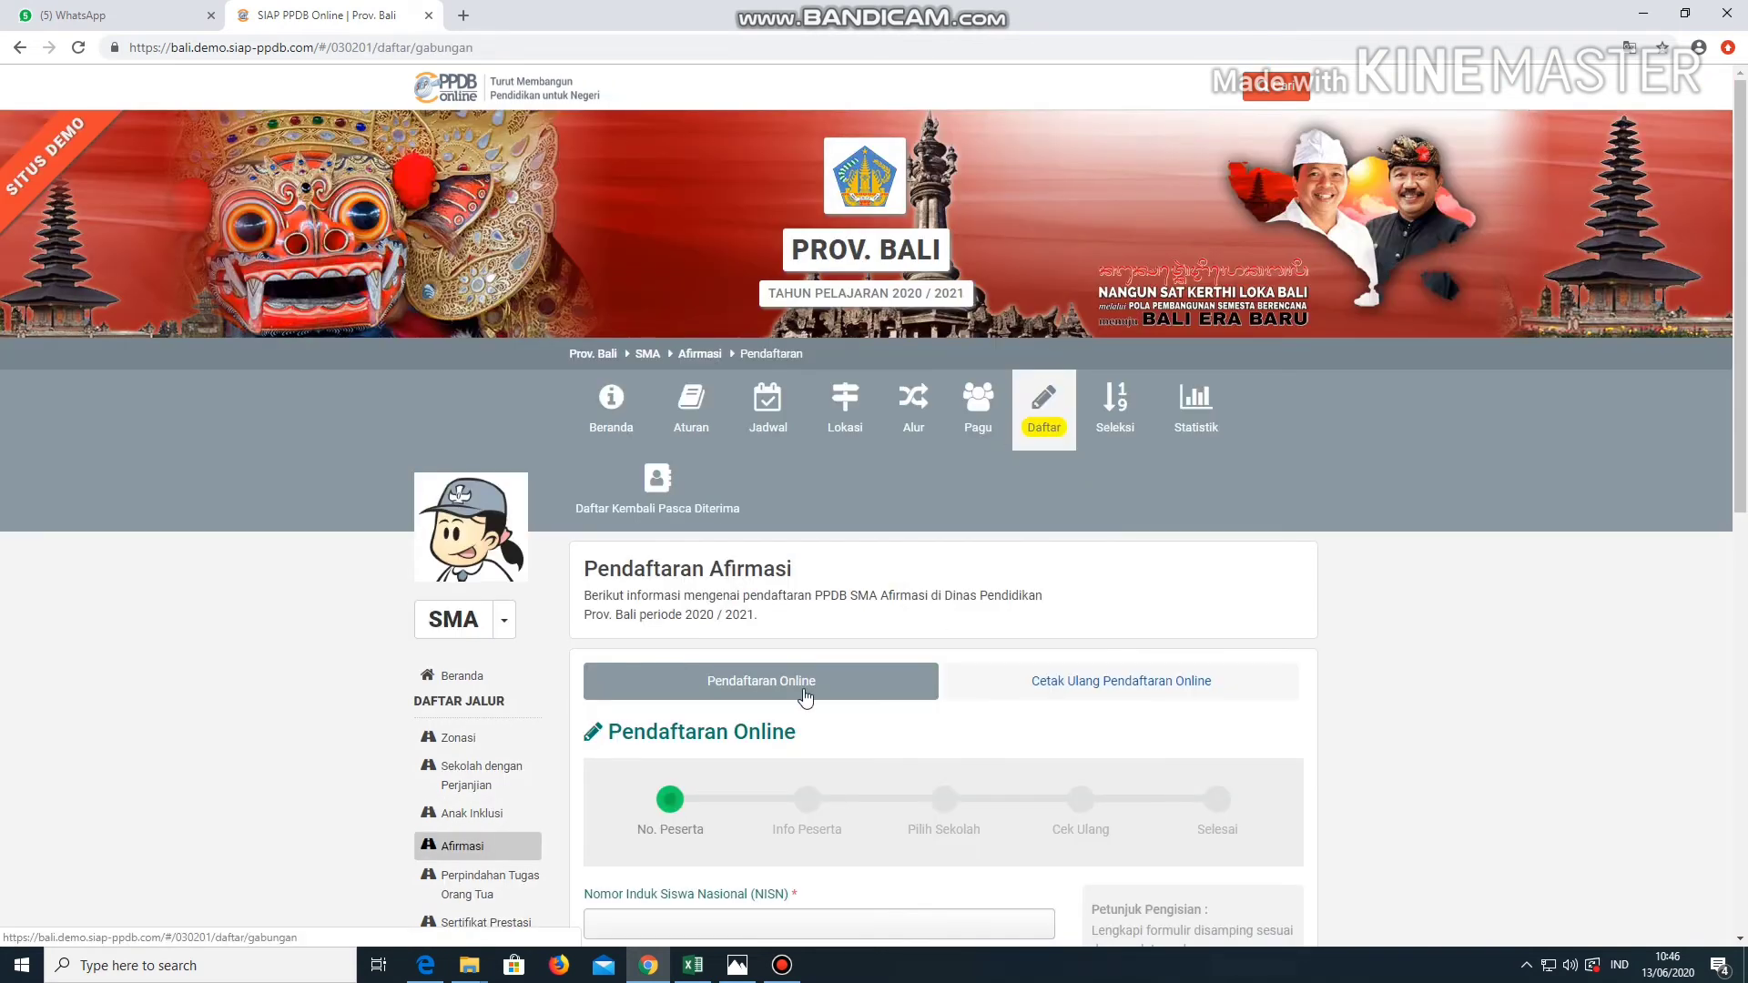
Enter the student's NISN and choose Dalam Provinsi as school origin, Reguler as graduate type and 2019 as graduation year
scroll(805, 697, down, 5)
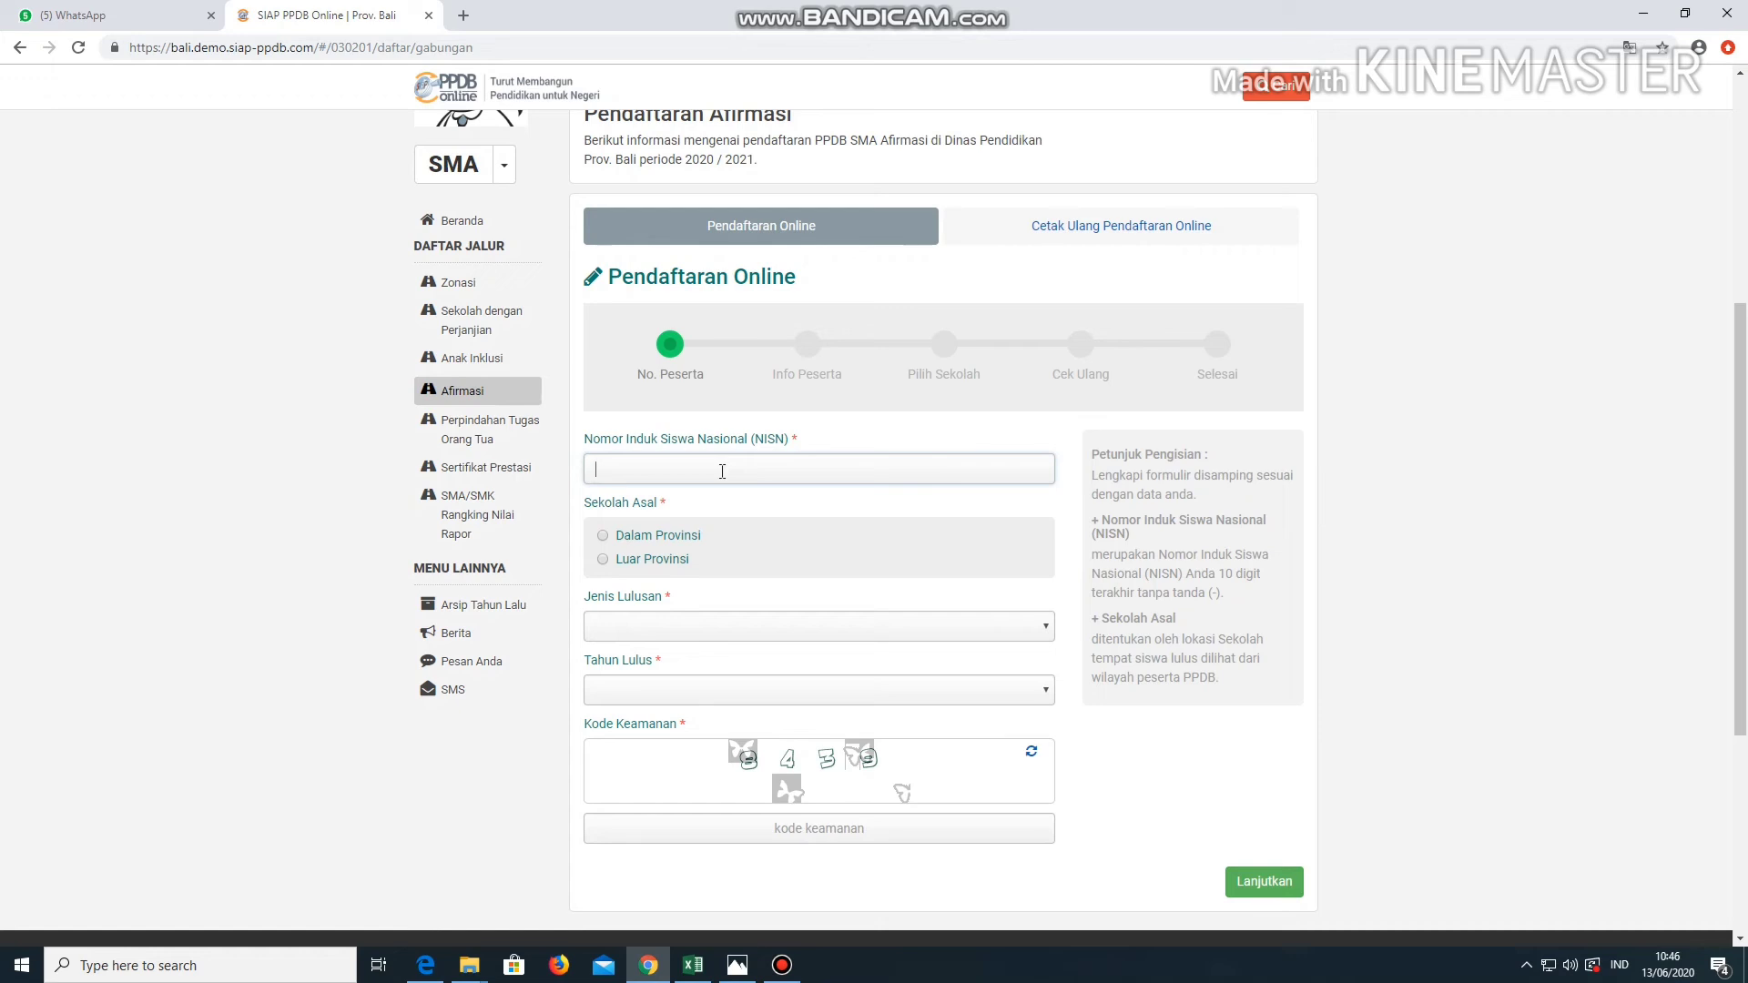
key(ctrl+v)
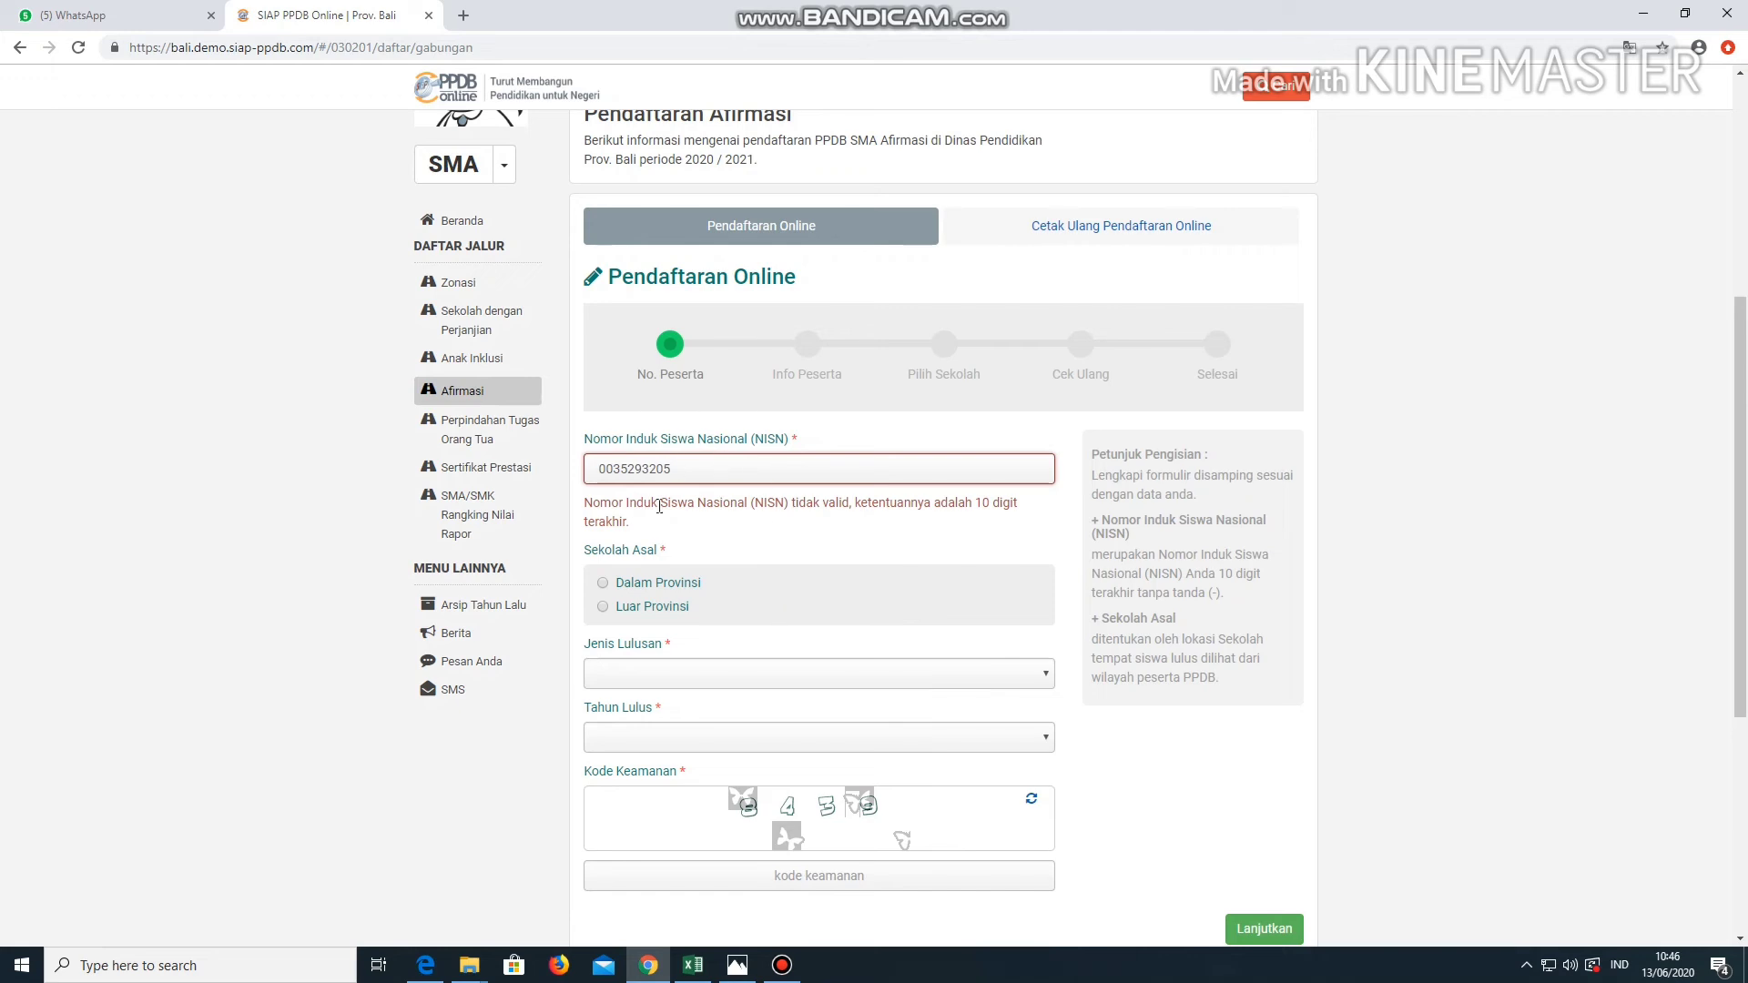
click(603, 587)
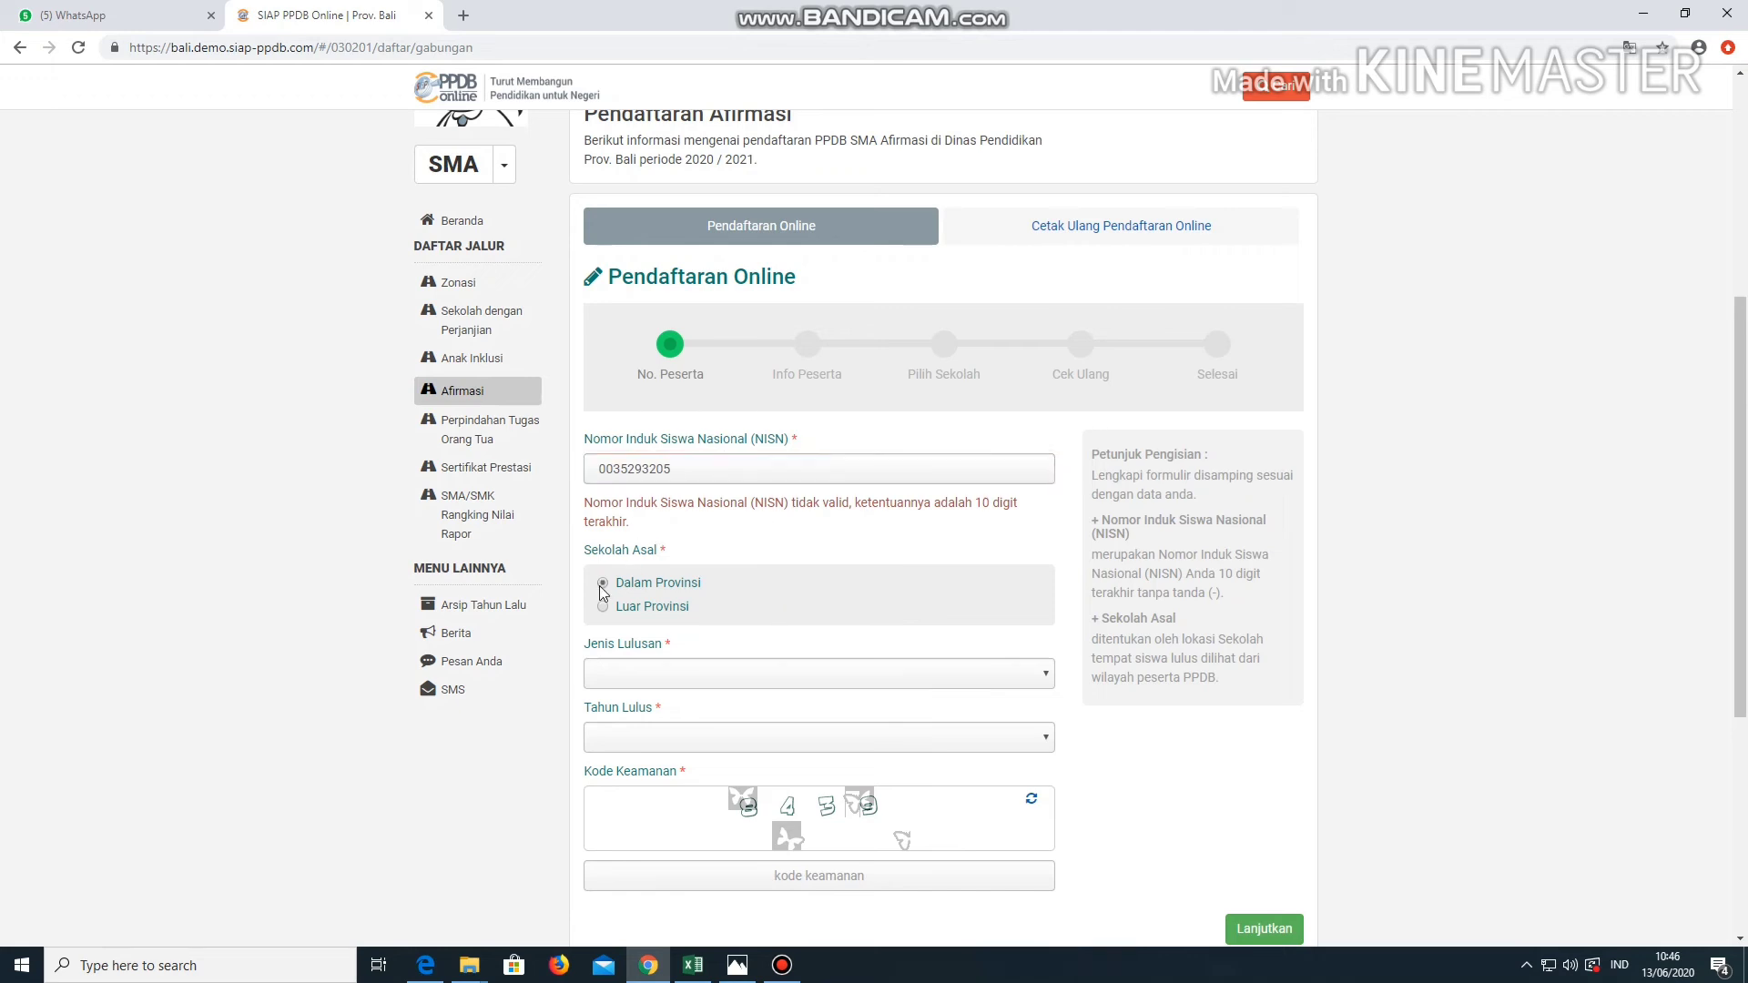
click(683, 672)
click(666, 697)
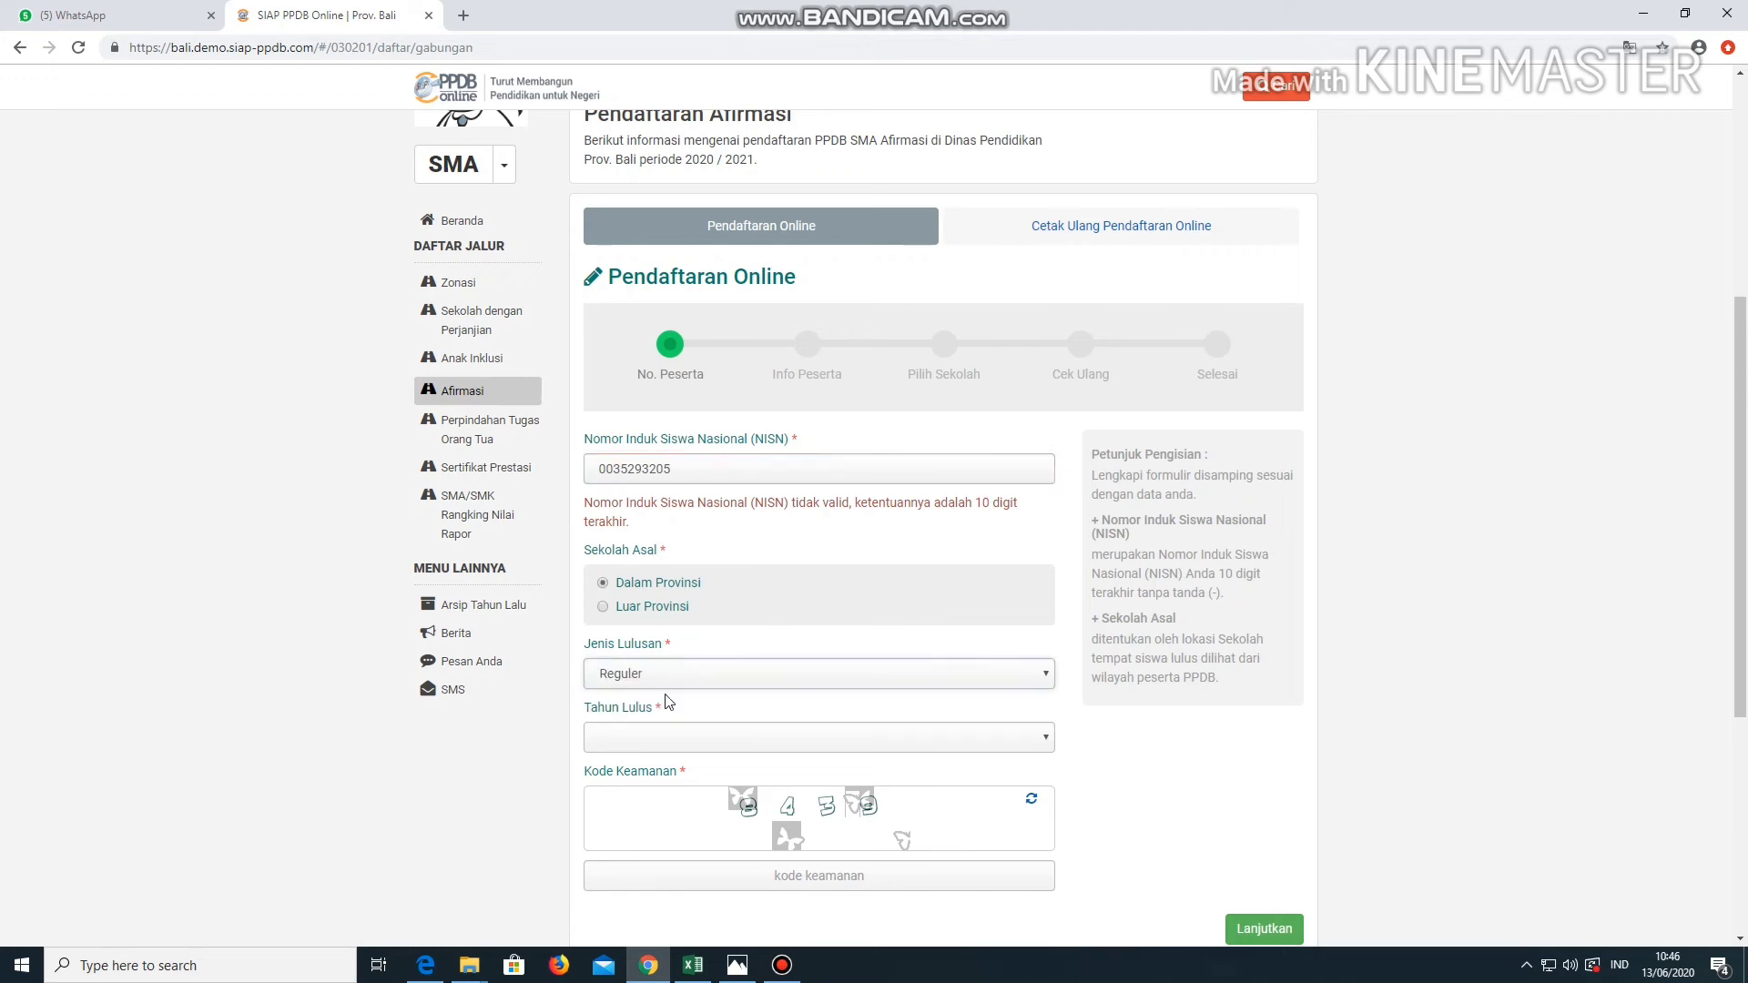
click(991, 740)
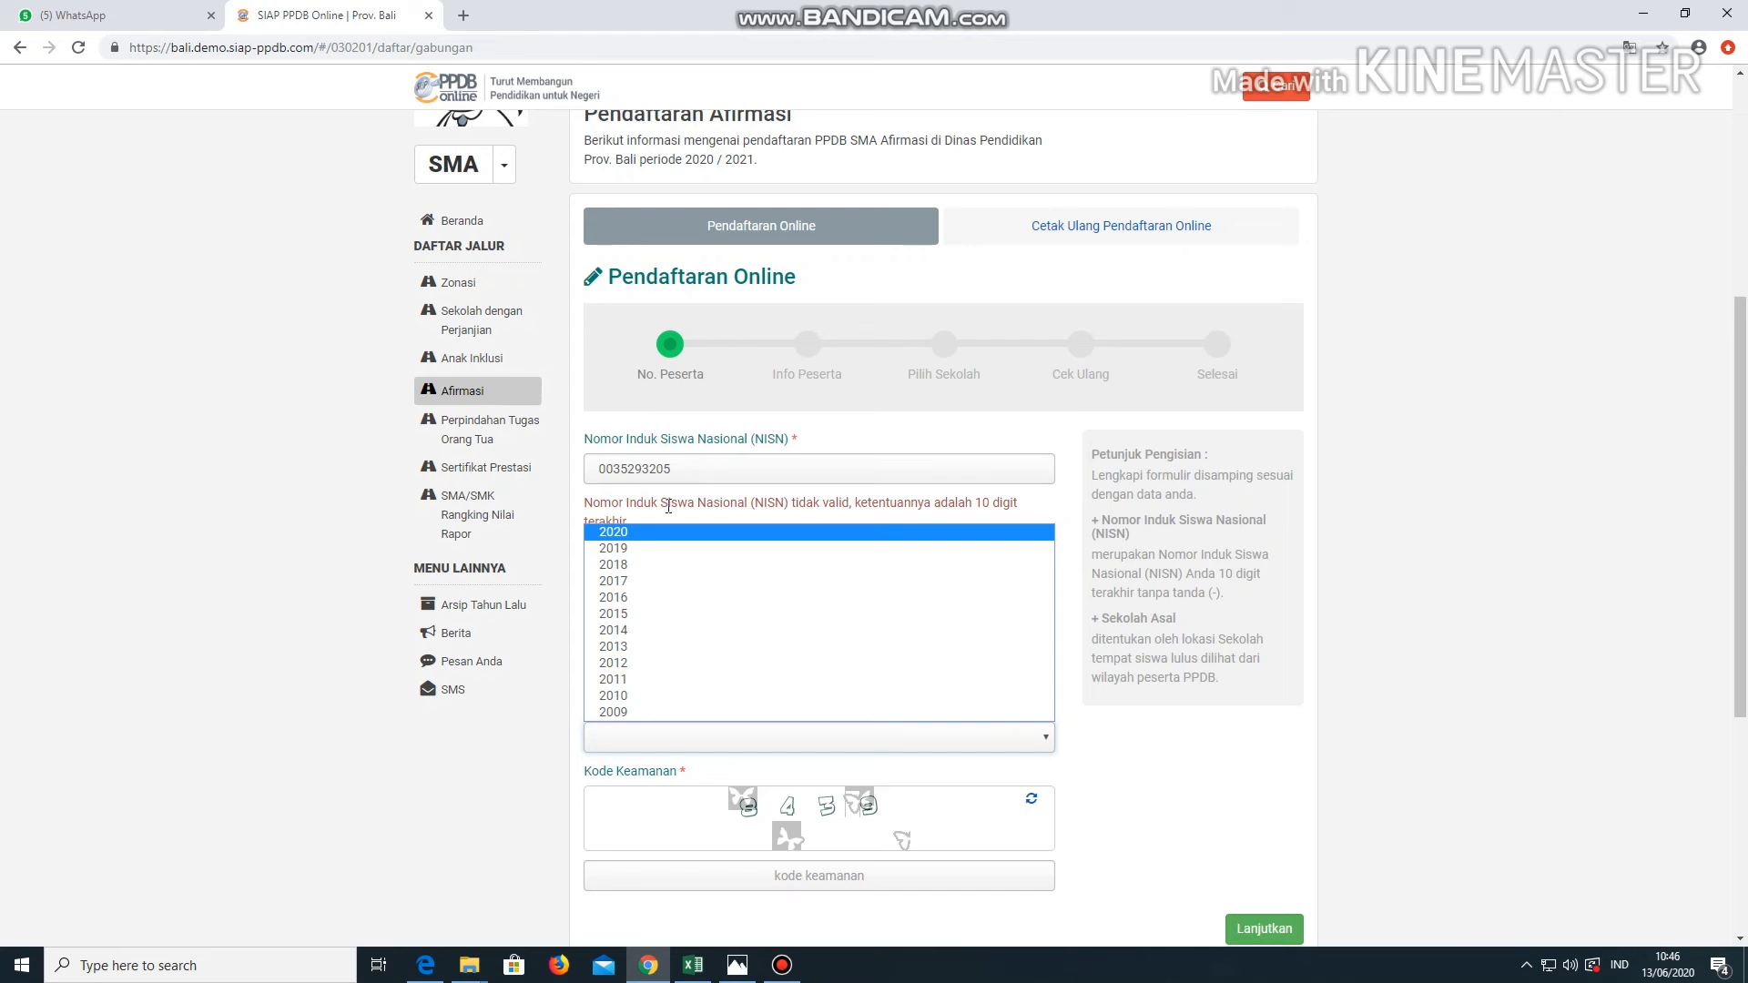
click(647, 548)
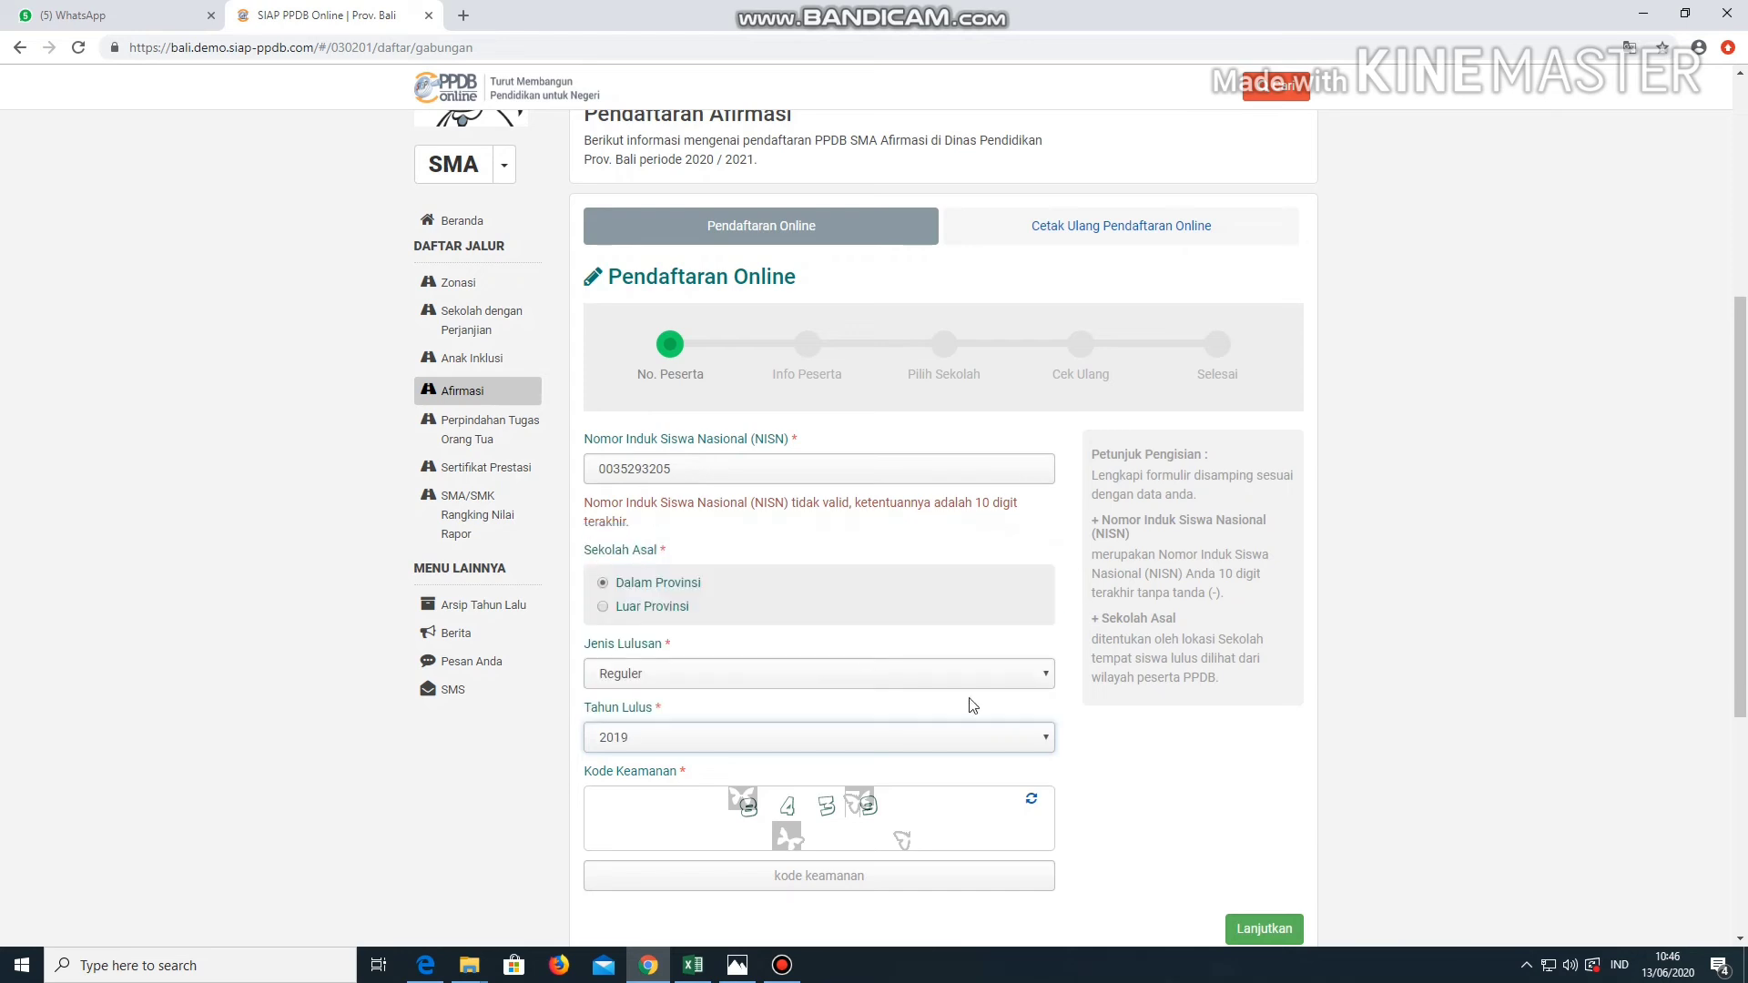
Enter the displayed security code (Kode Keamanan) and continue to the Info Peserta stage of the registration
click(719, 867)
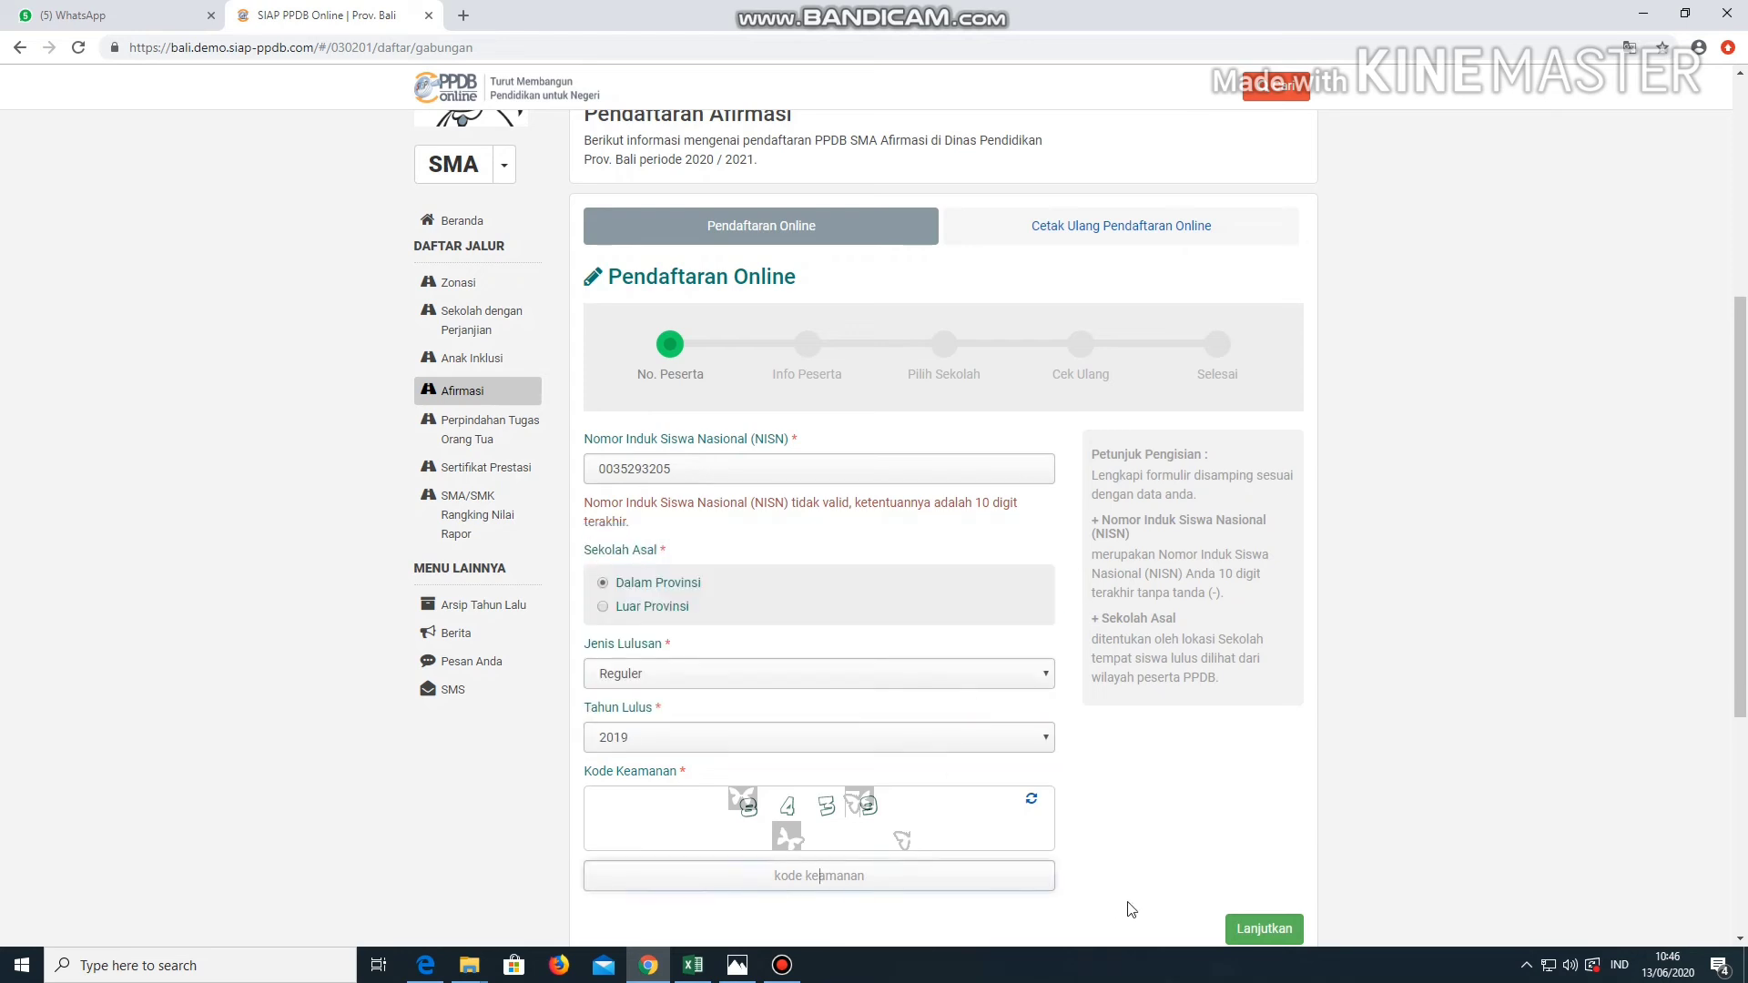
text(8439)
scroll(1221, 834, down, 1)
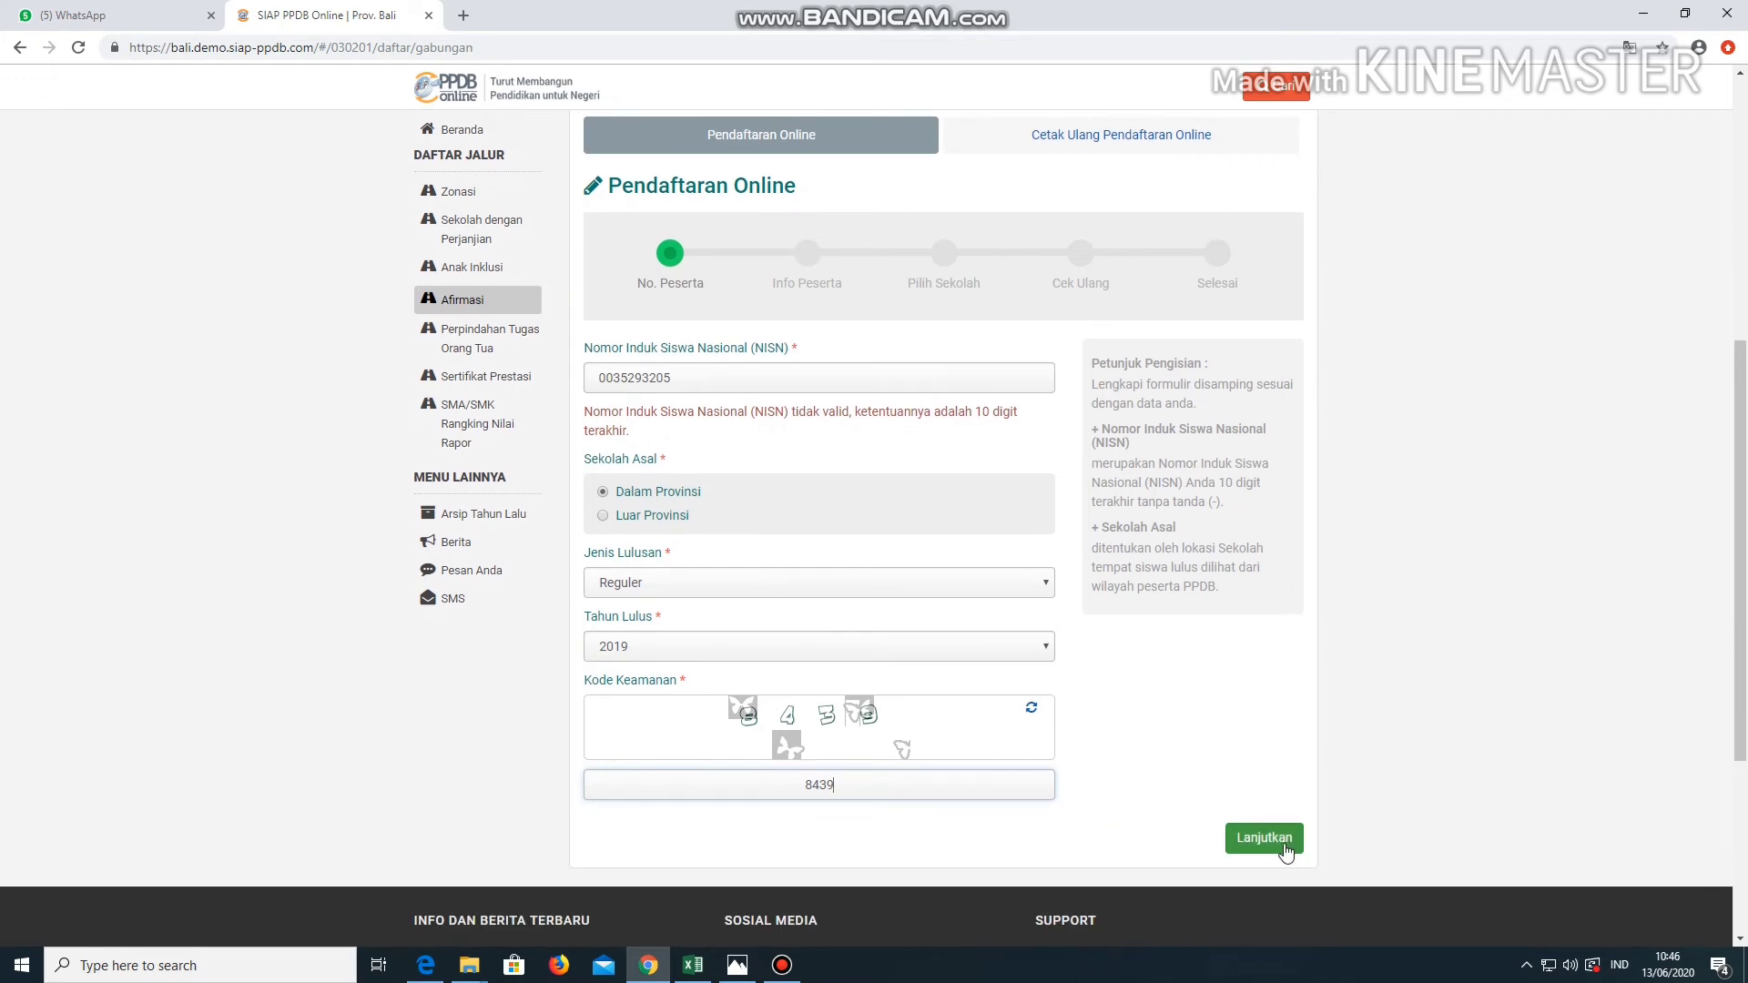
click(1274, 843)
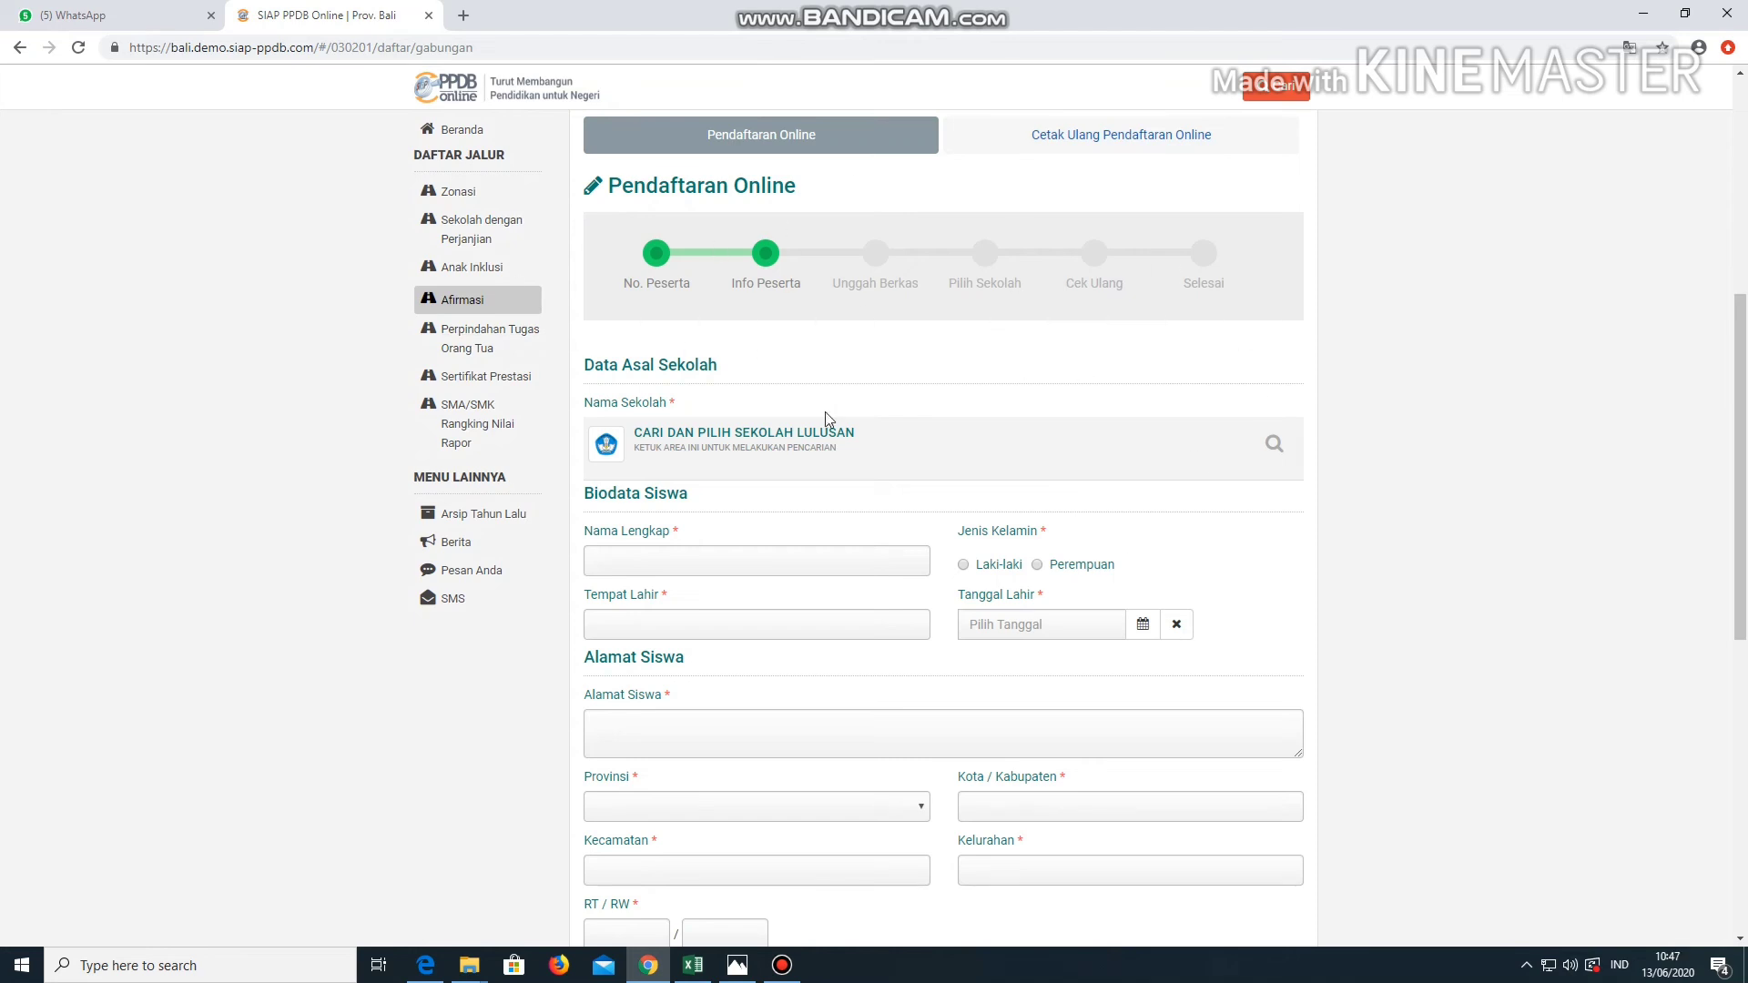
Search the graduating schools for "tejakula" and select SMP NEGERI 1 TEJAKULA as the school of origin
scroll(744, 249, down, 2)
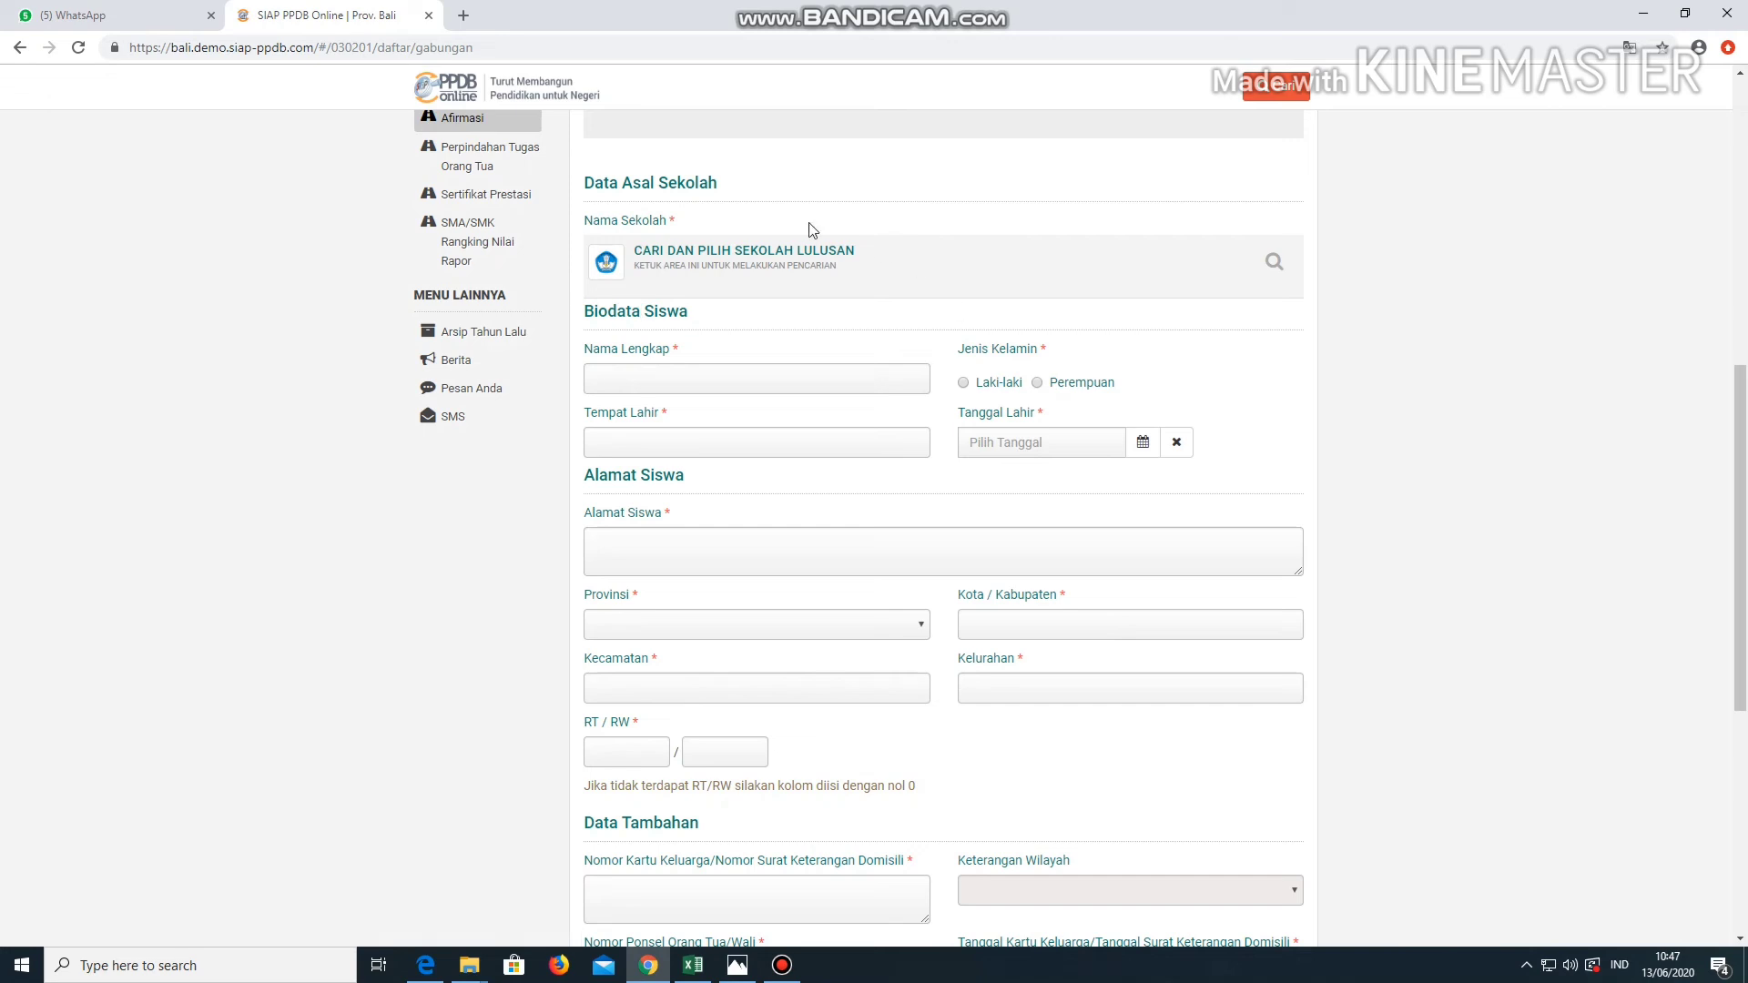
click(780, 285)
click(748, 330)
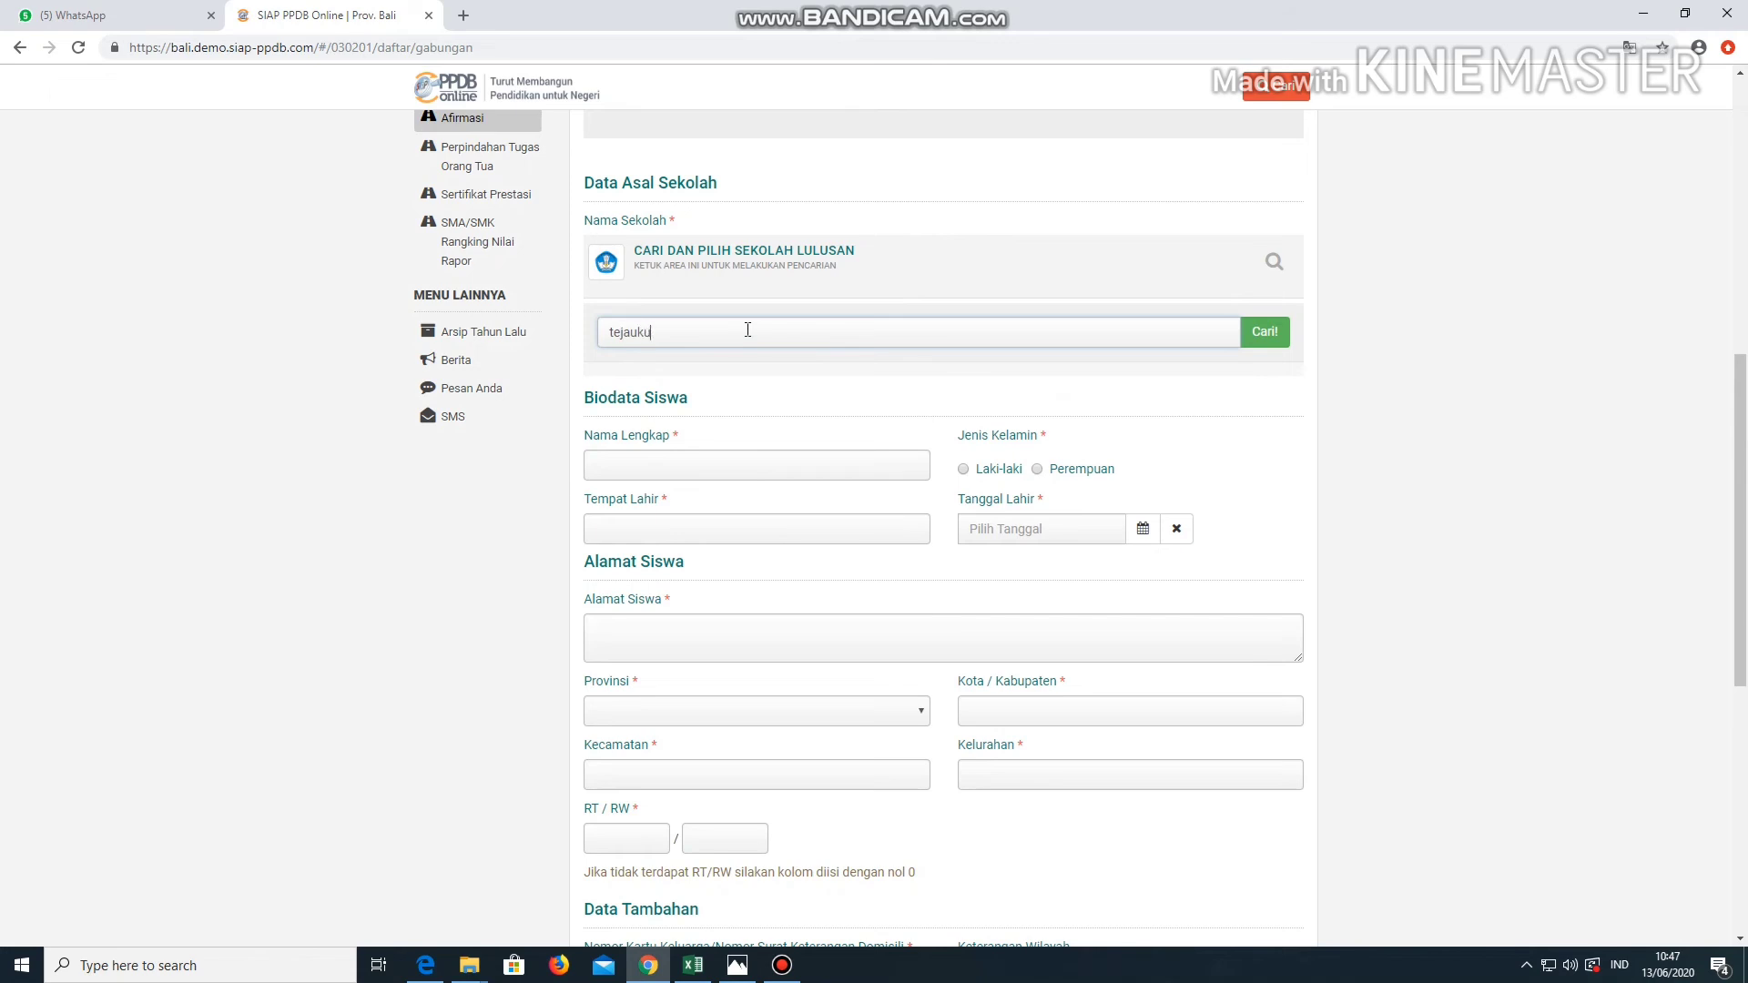
key(Return)
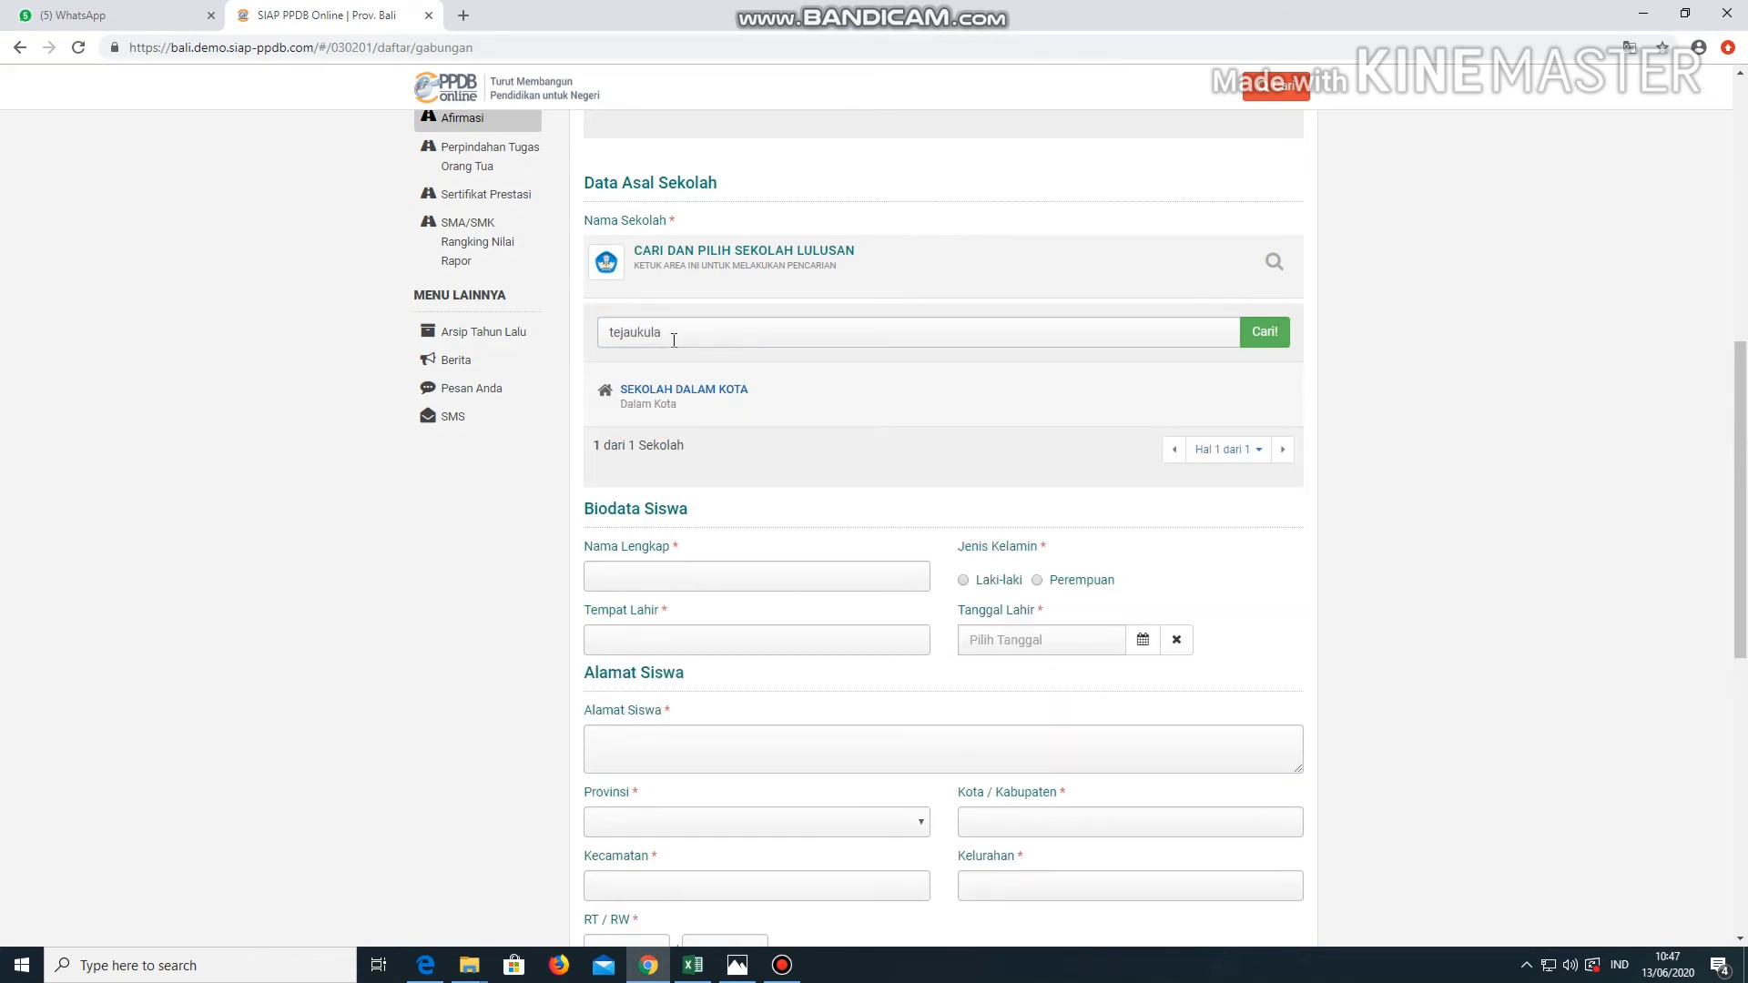
click(638, 334)
key(BackSpace)
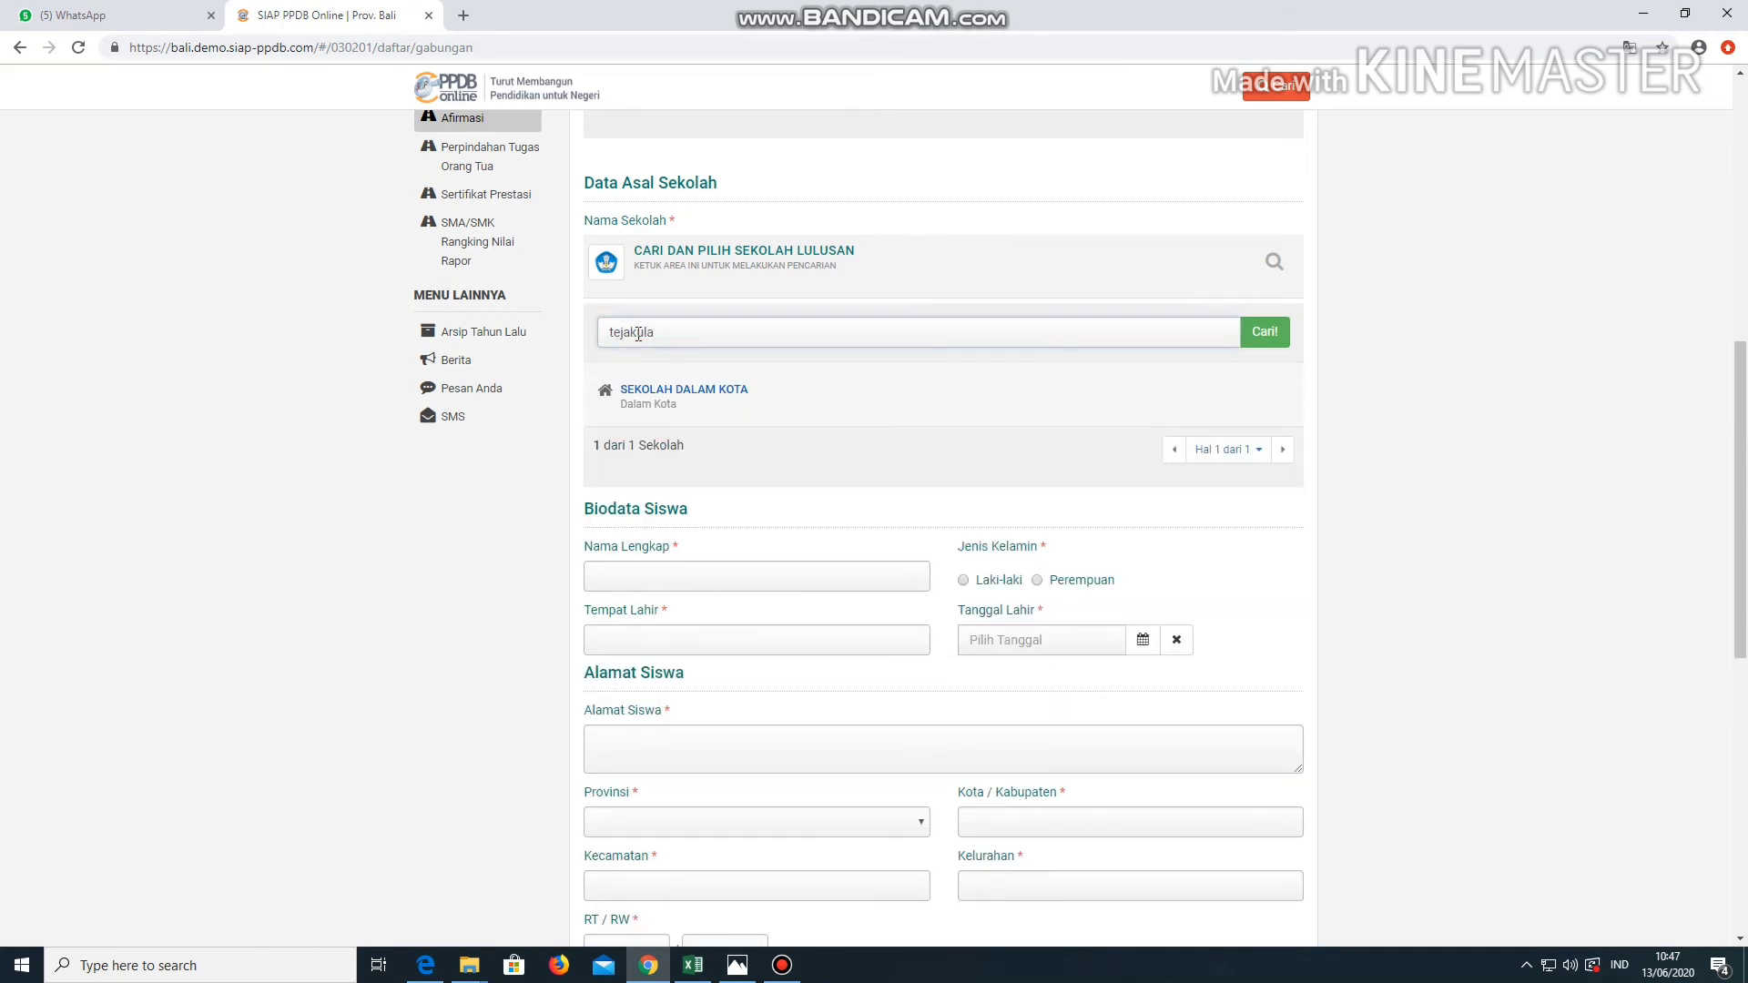
key(Return)
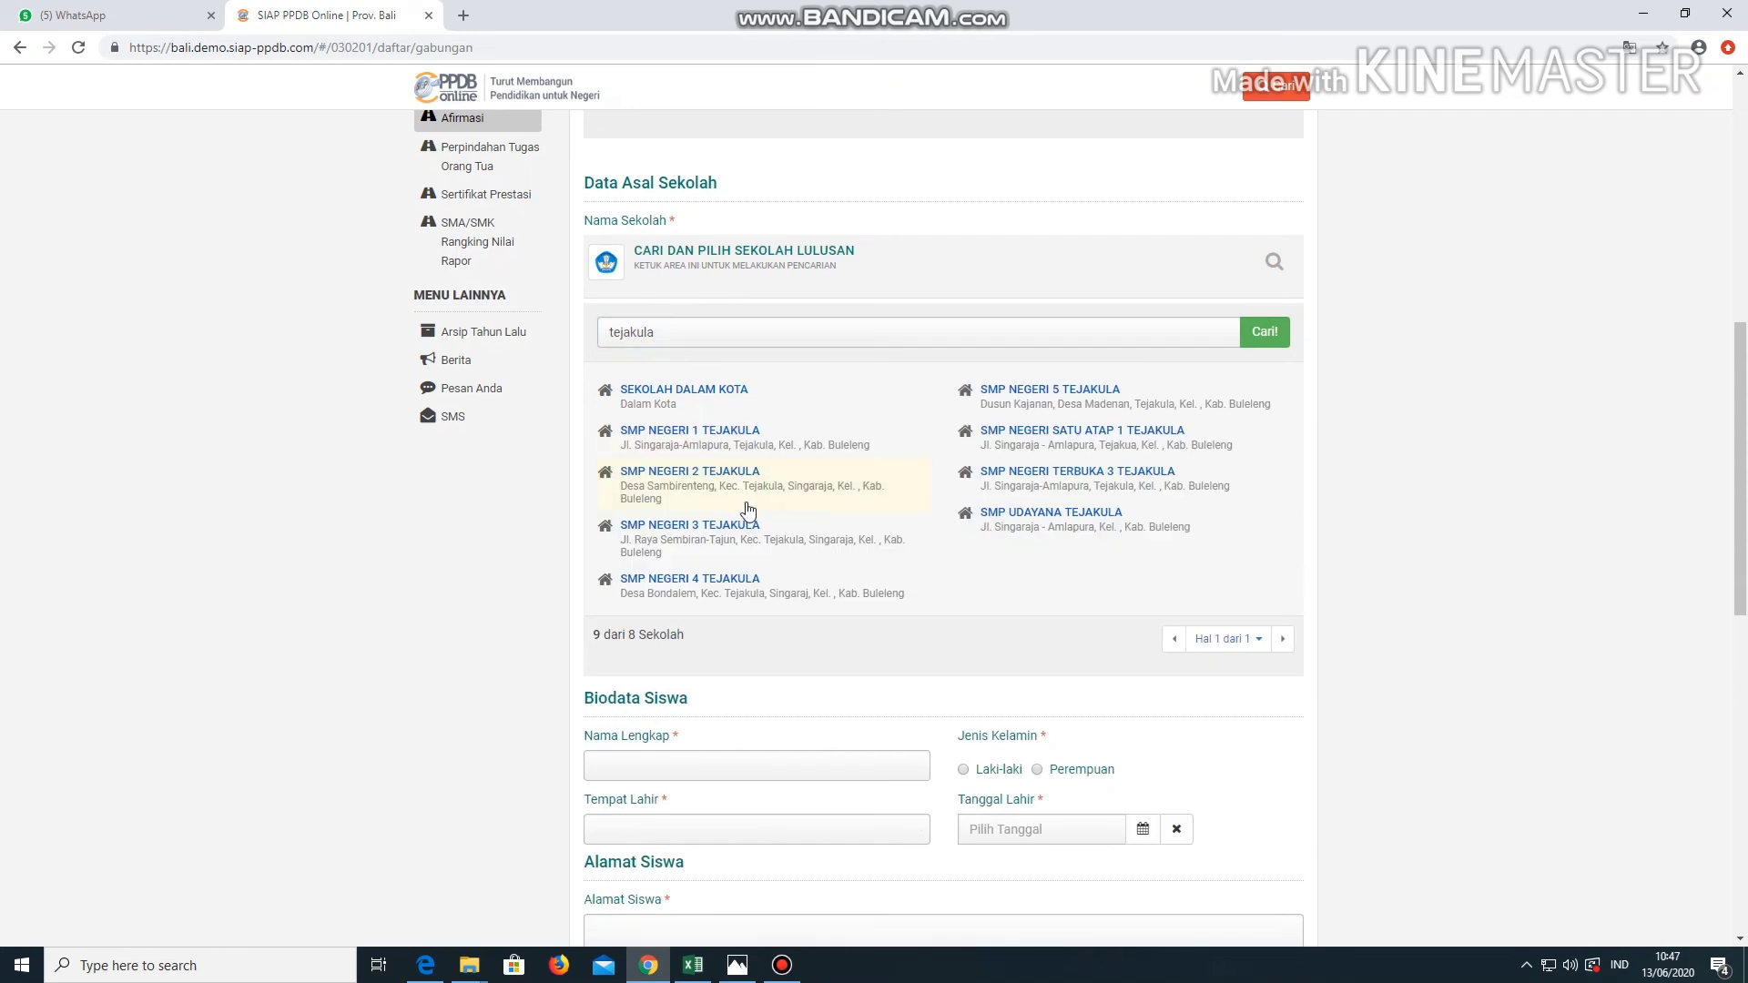
click(729, 450)
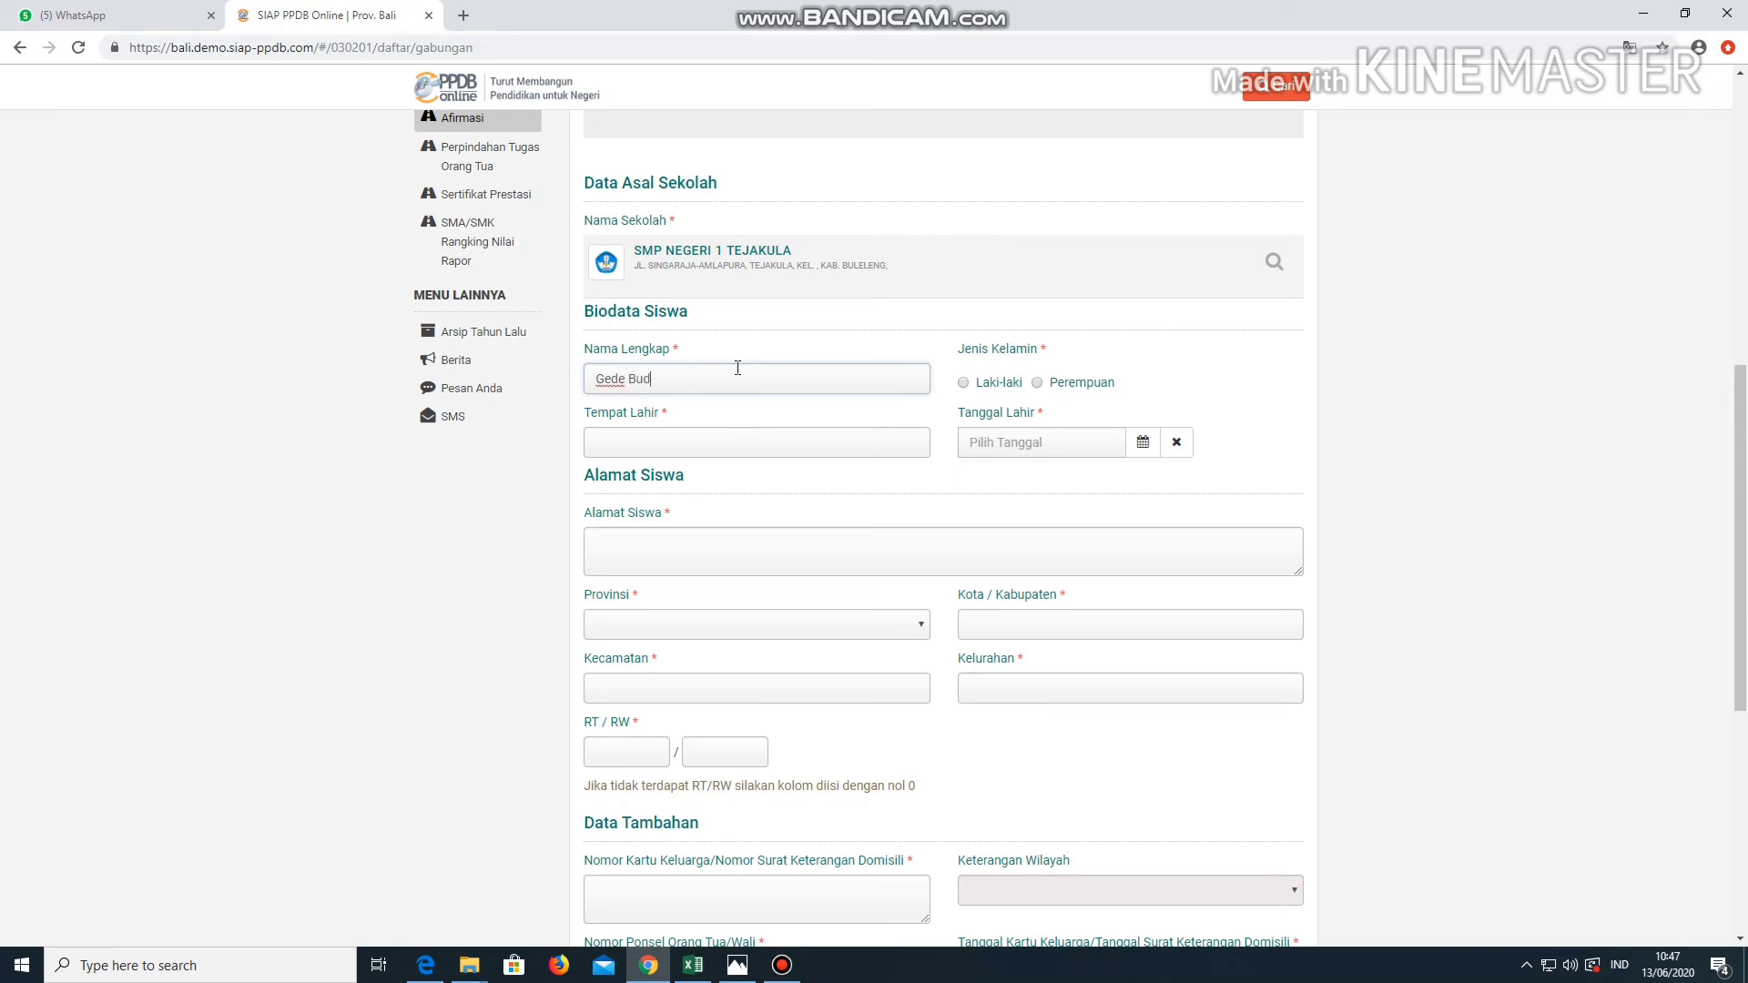
Fill in the student's biodata with the full name, gender Laki-laki, birthplace Tejakula and the date of birth
click(965, 383)
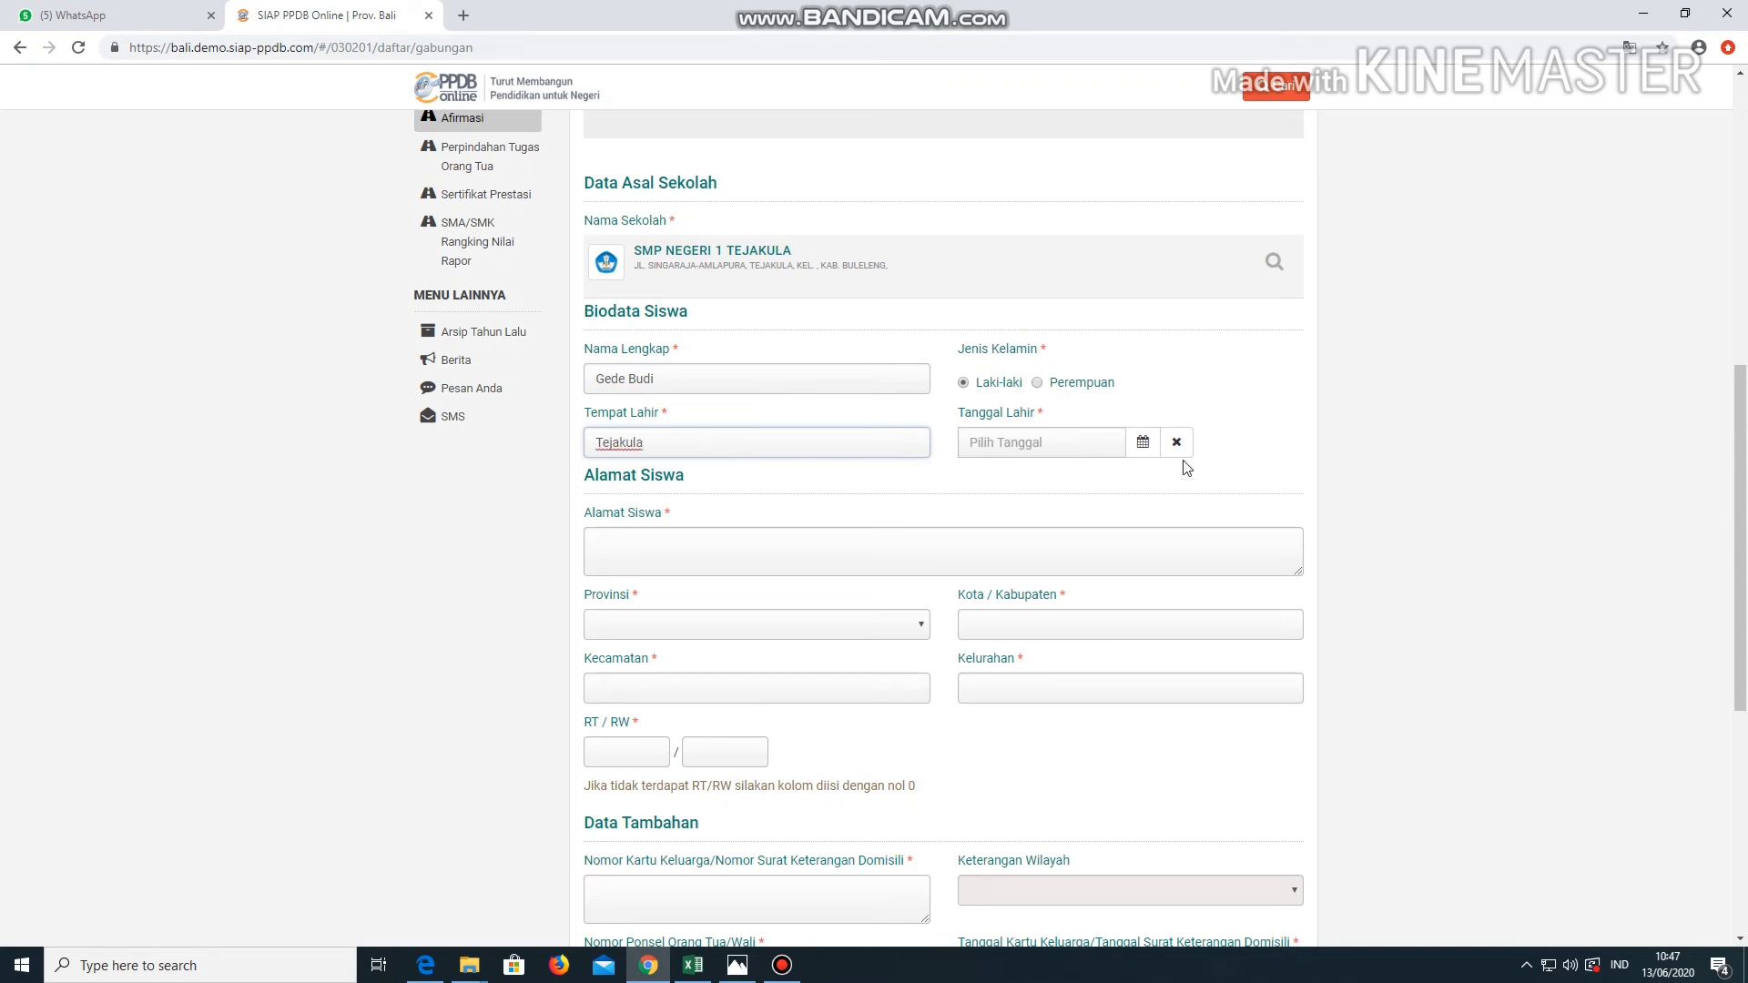
click(1142, 442)
click(973, 474)
click(974, 475)
click(974, 474)
click(973, 475)
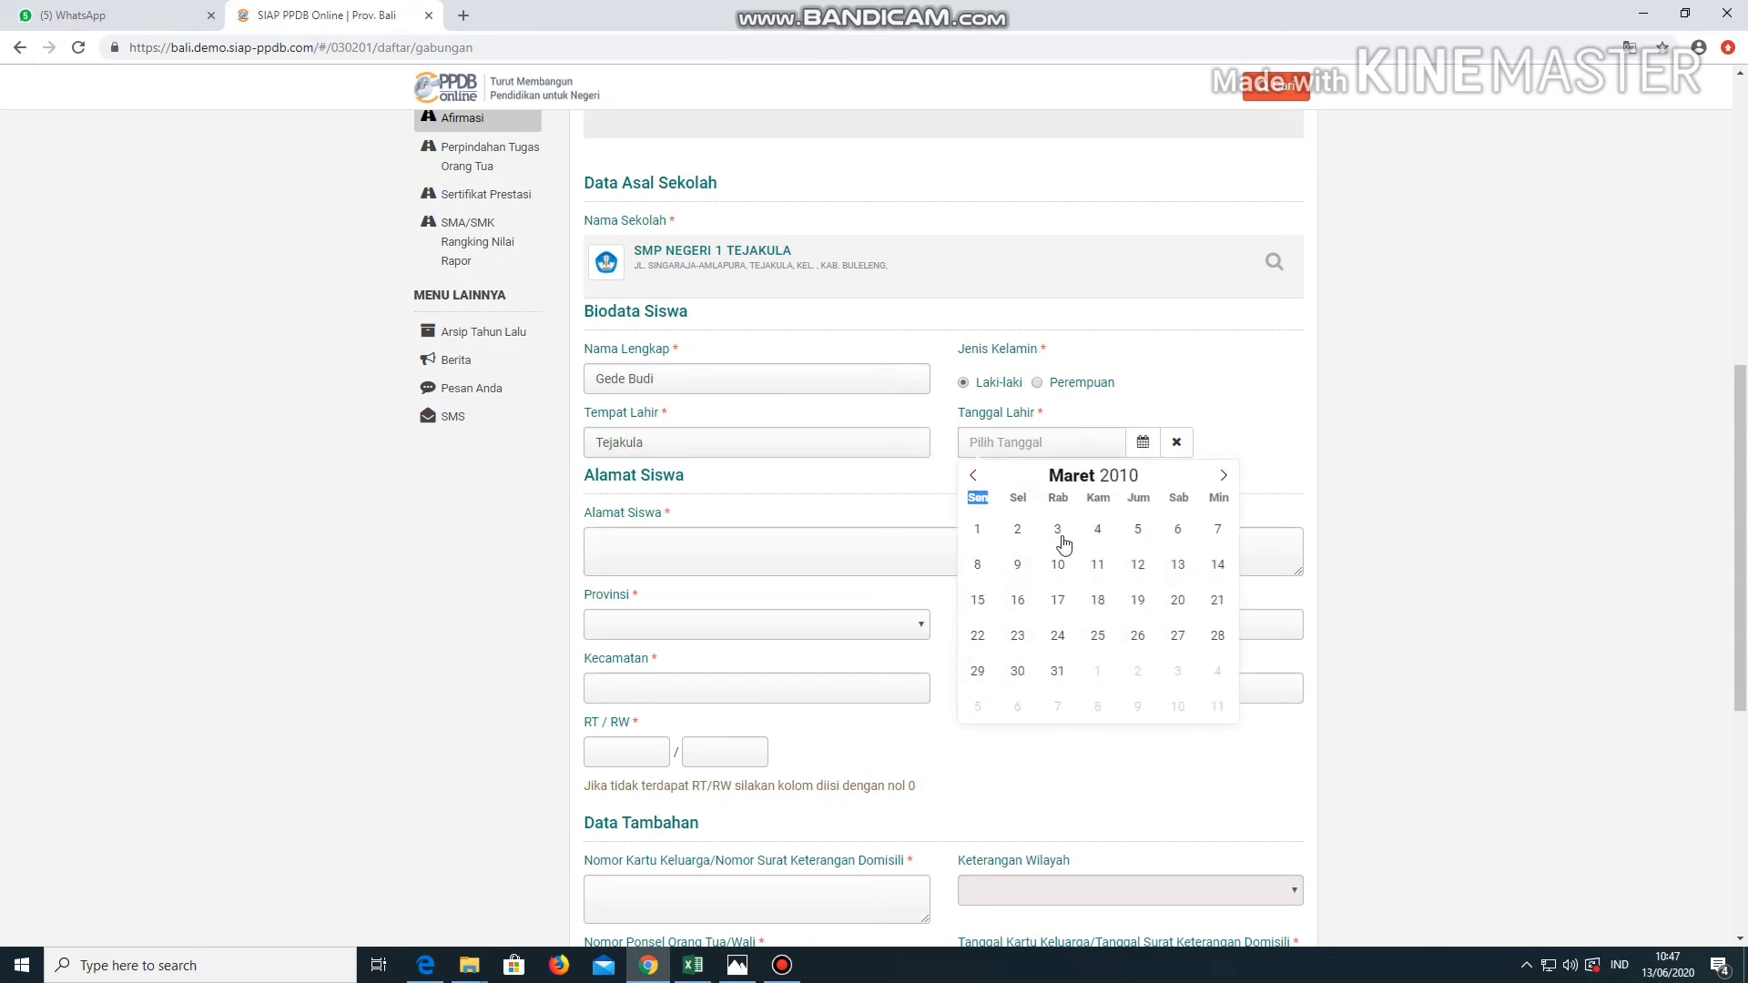
click(1023, 536)
Enter the student's address and choose province Bali, Kab. Buleleng, kecamatan Tejakula and kelurahan Tejakula
click(647, 555)
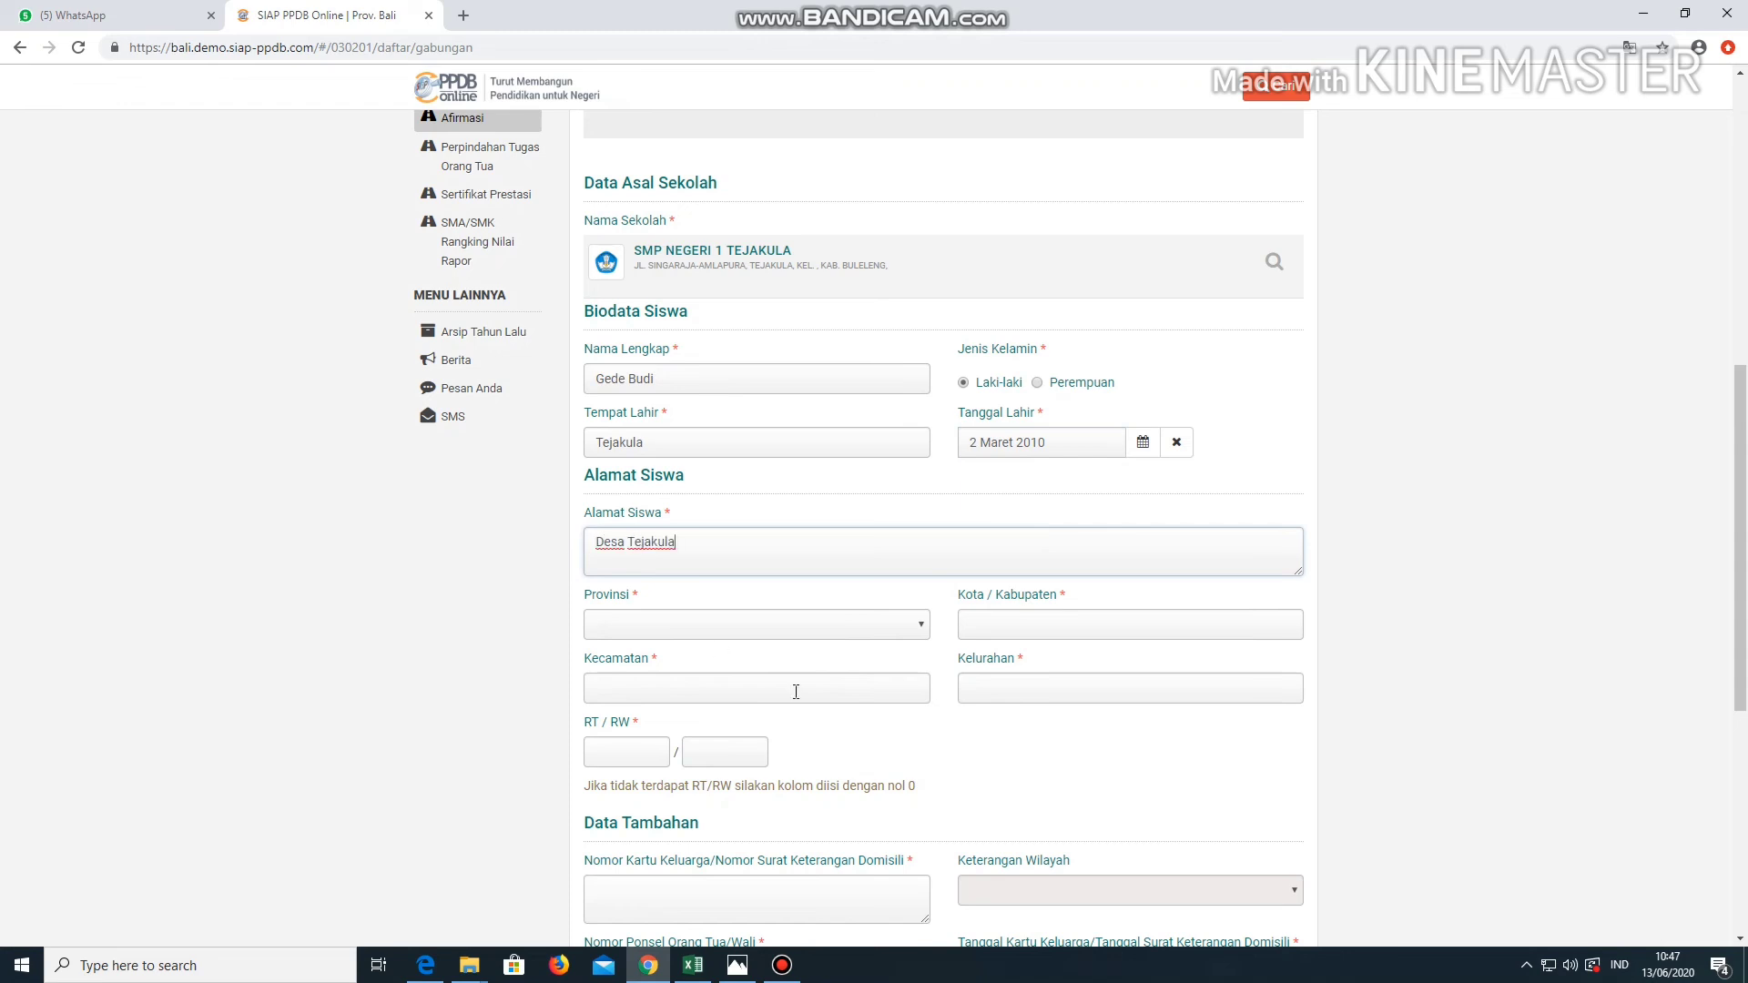
click(678, 627)
scroll(756, 446, down, 5)
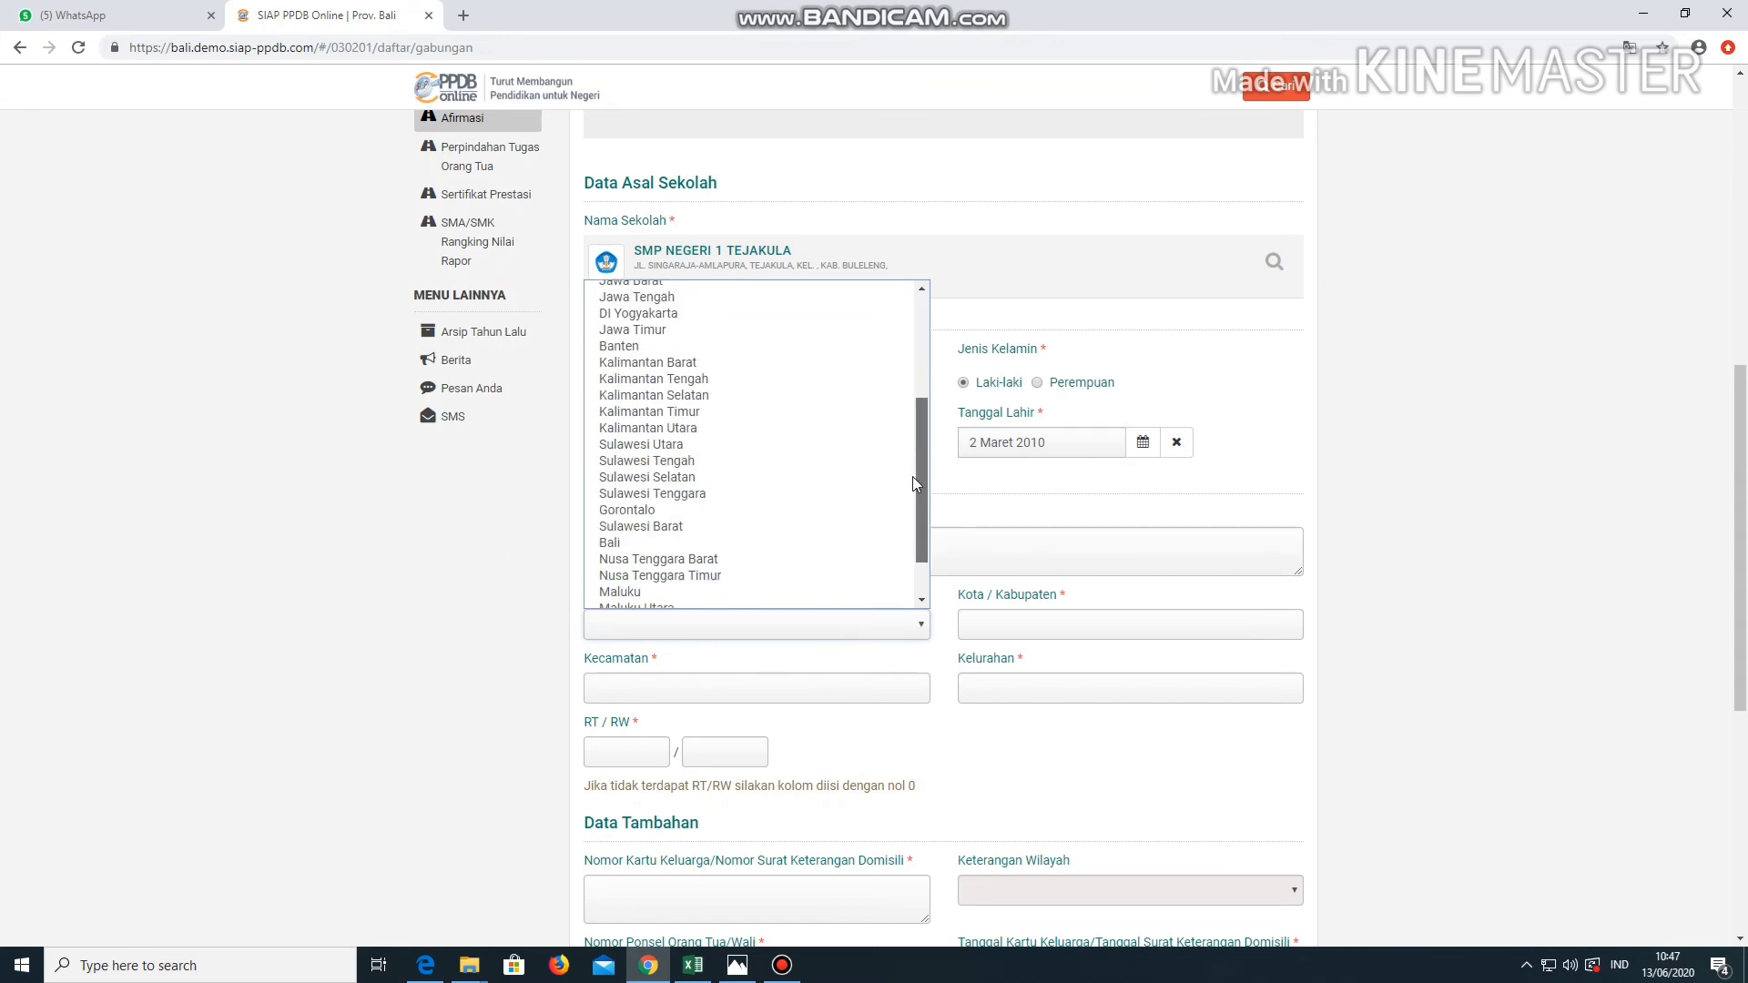
click(638, 484)
click(1073, 626)
click(1059, 665)
click(736, 689)
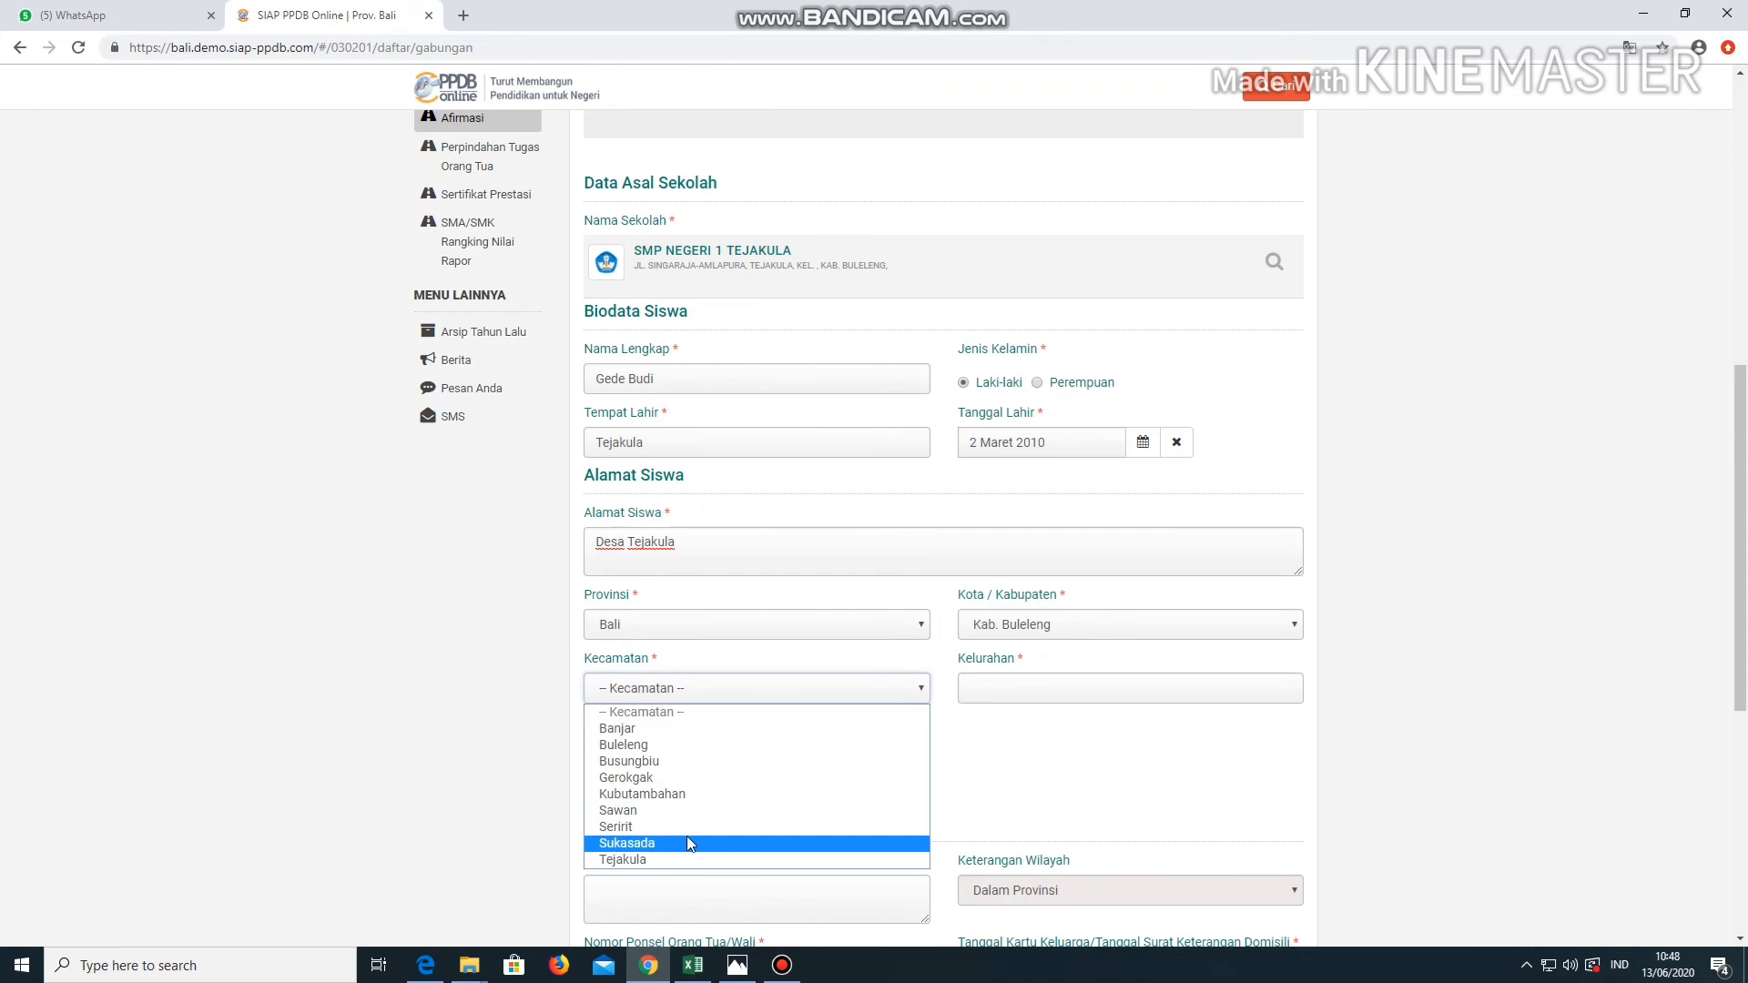
click(676, 860)
click(1081, 689)
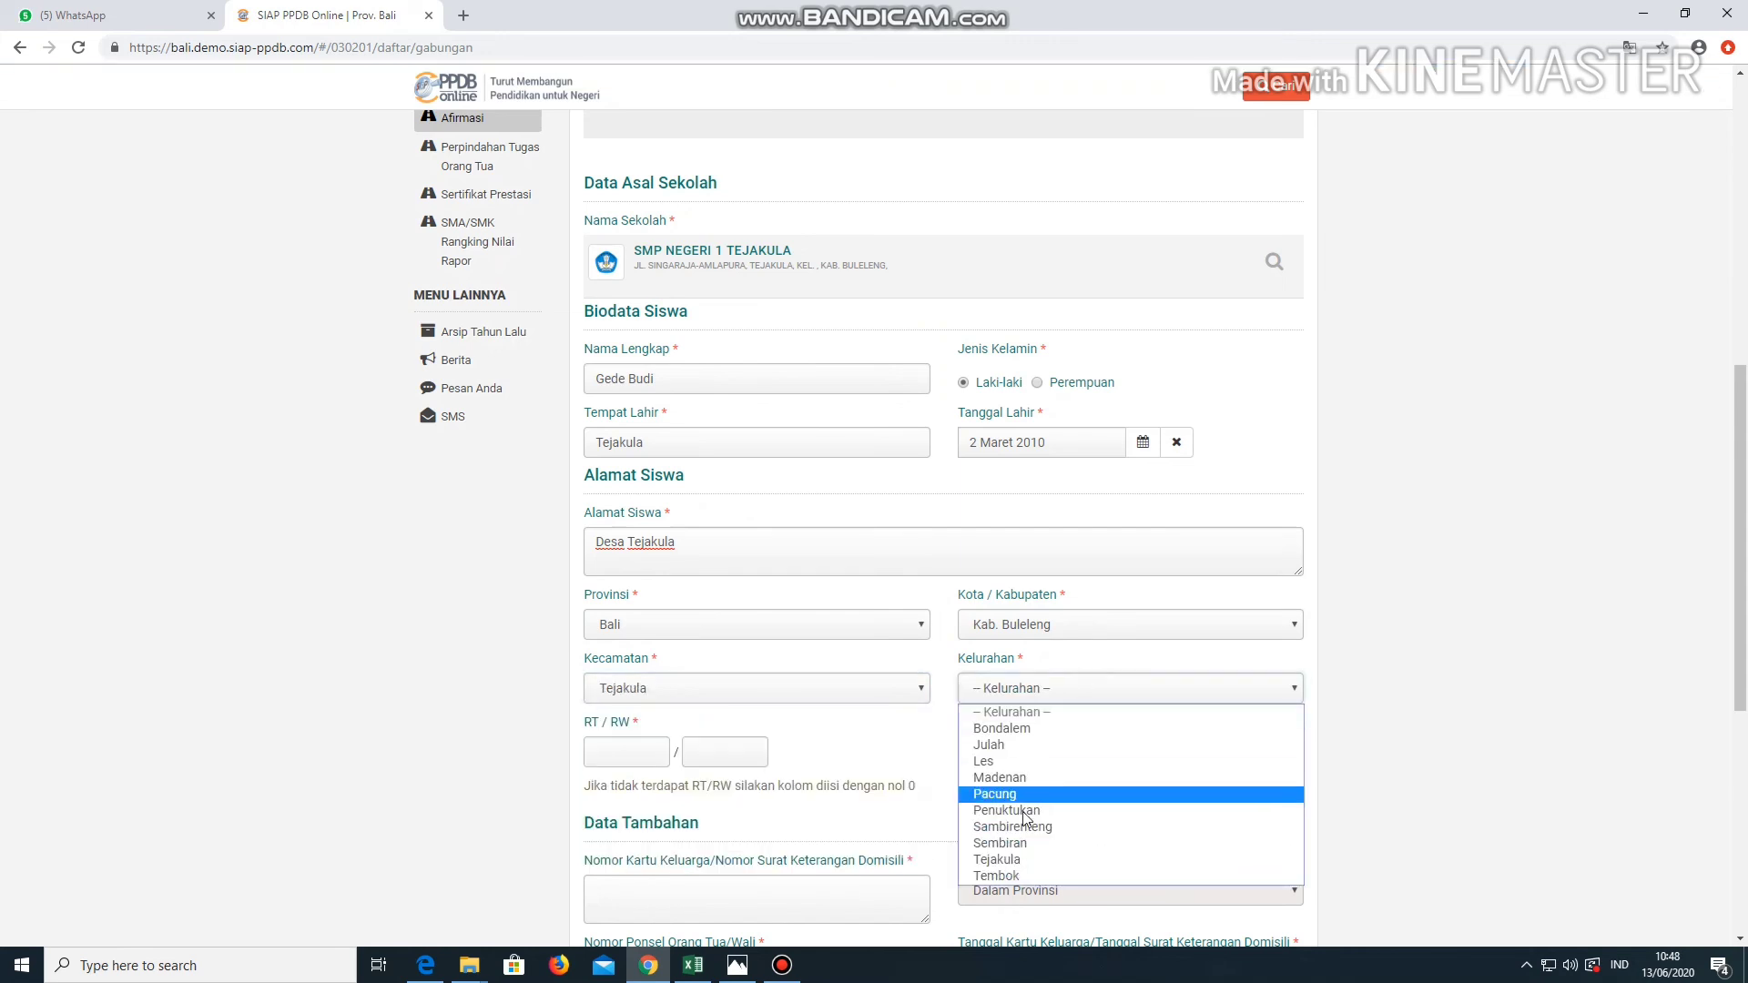
click(1014, 861)
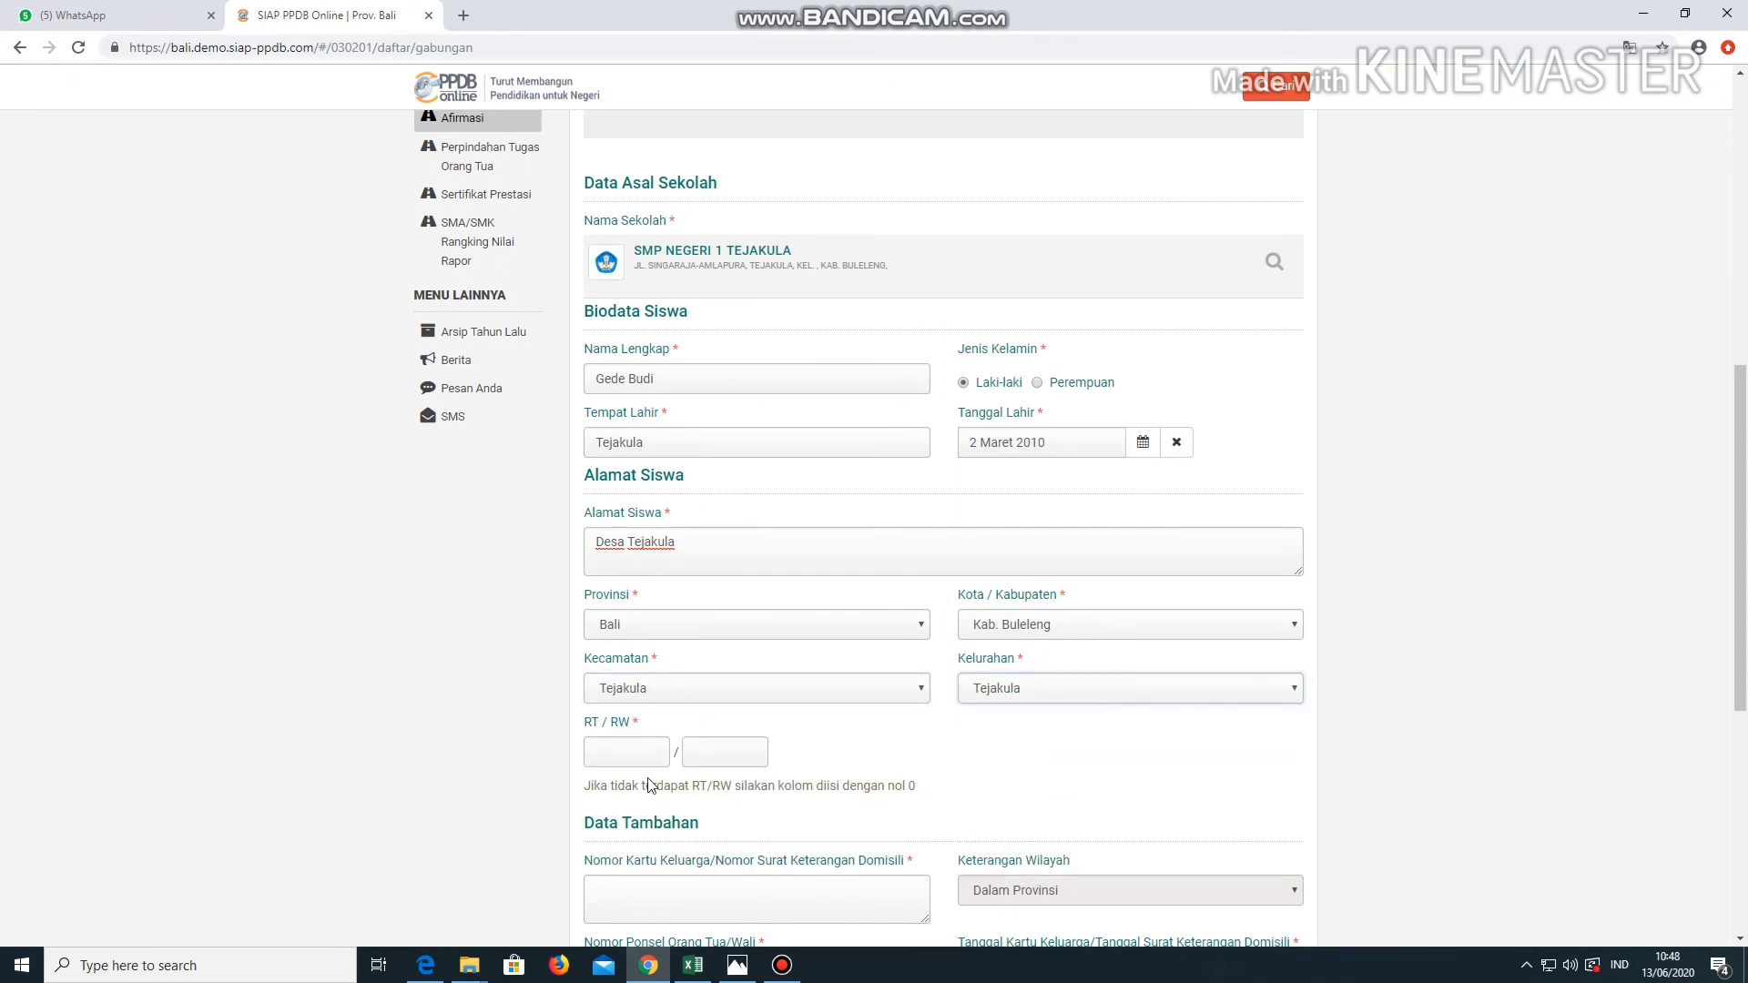
Enter 0 for both RT and RW in the student's address
scroll(647, 758, down, 2)
click(644, 570)
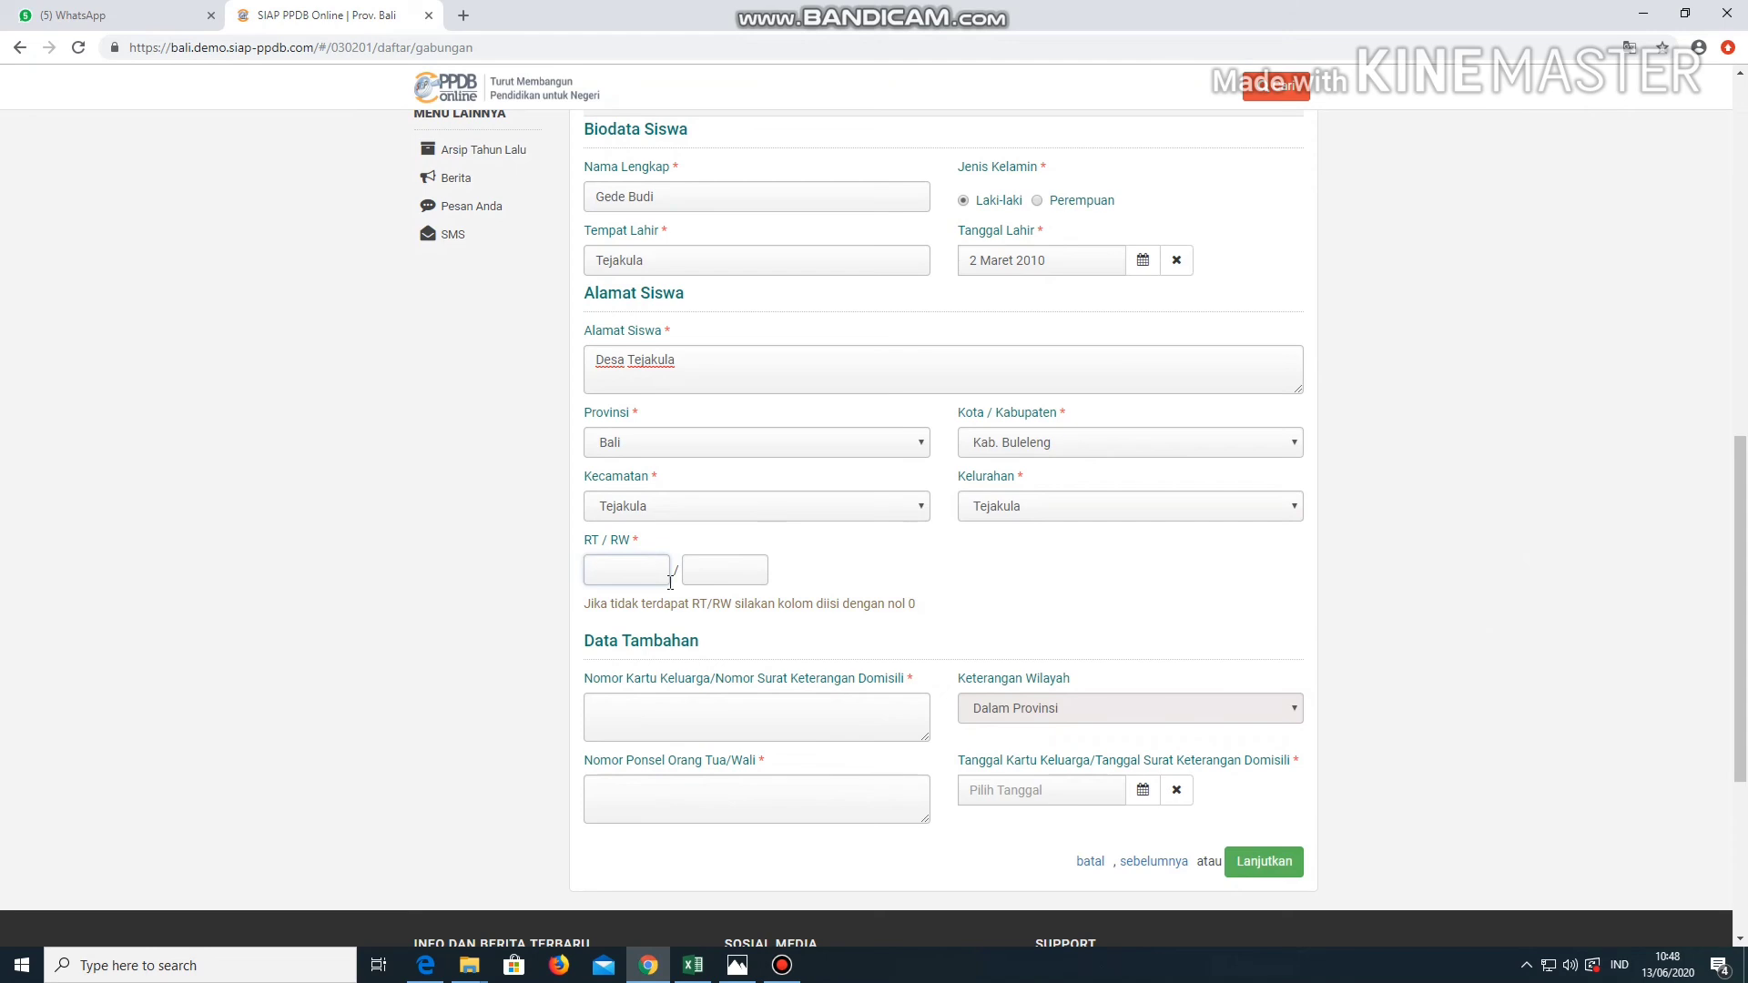
click(726, 571)
Enter the family card number, the parent's mobile number and the card date 1 Juni 2020, and continue to Unggah Berkas
click(696, 722)
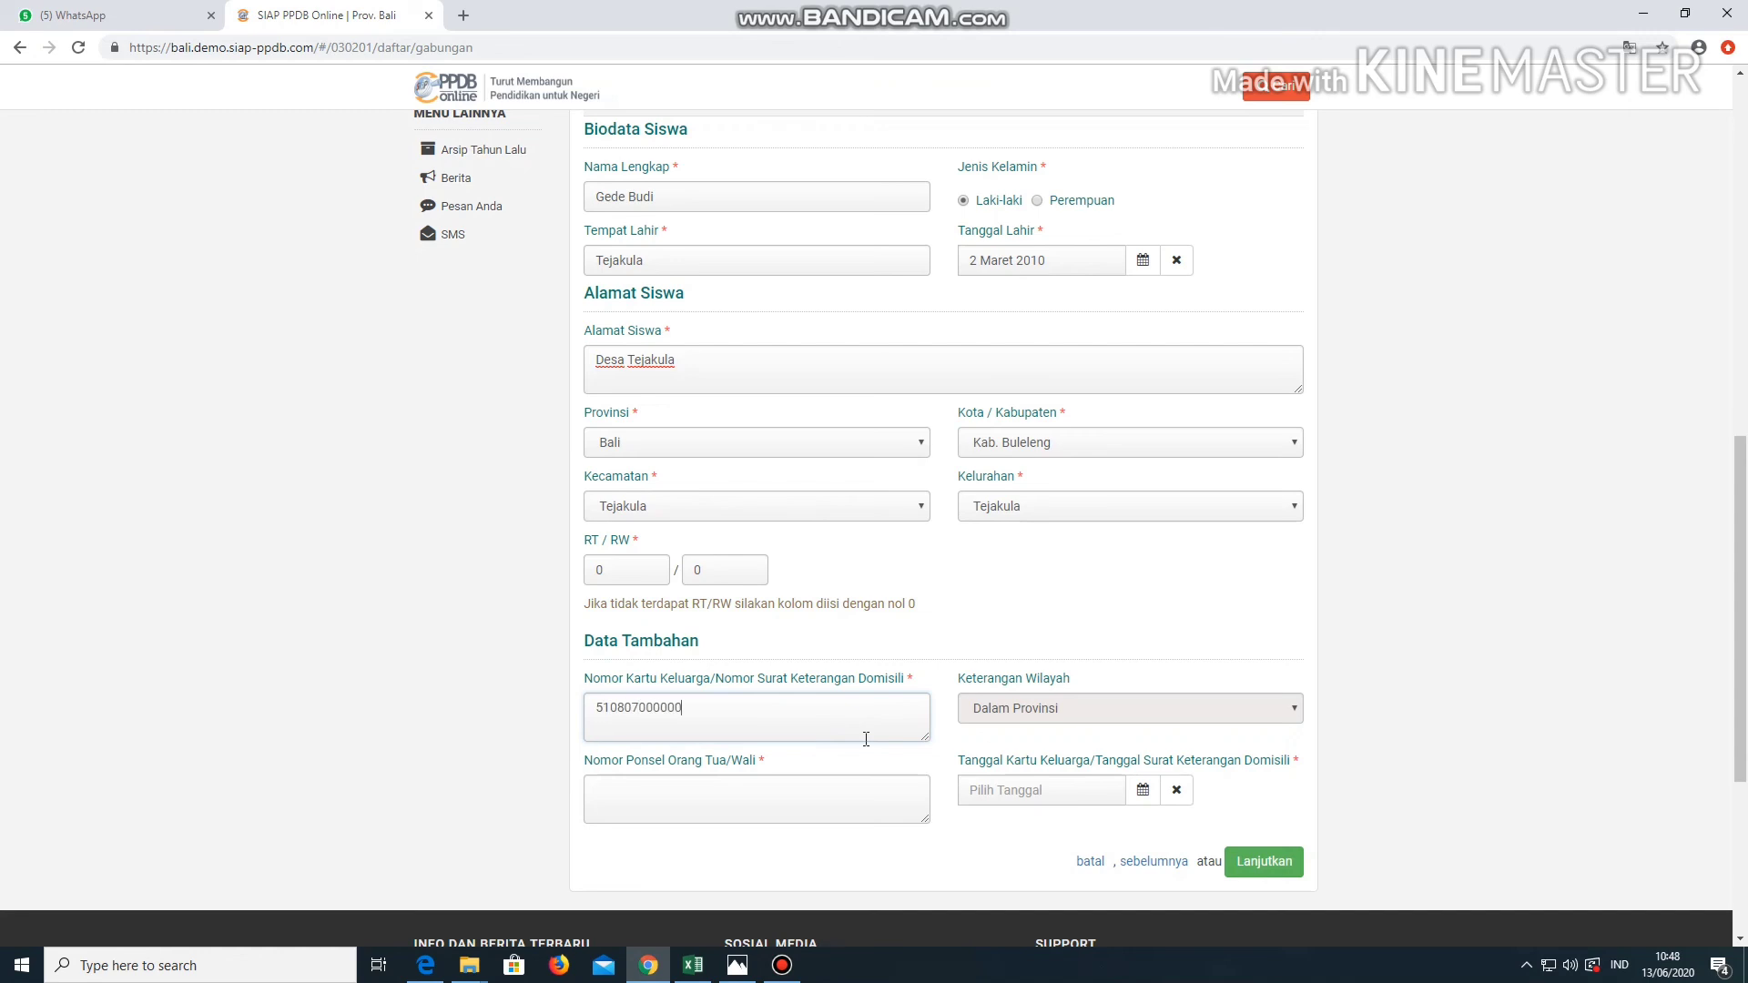
click(719, 788)
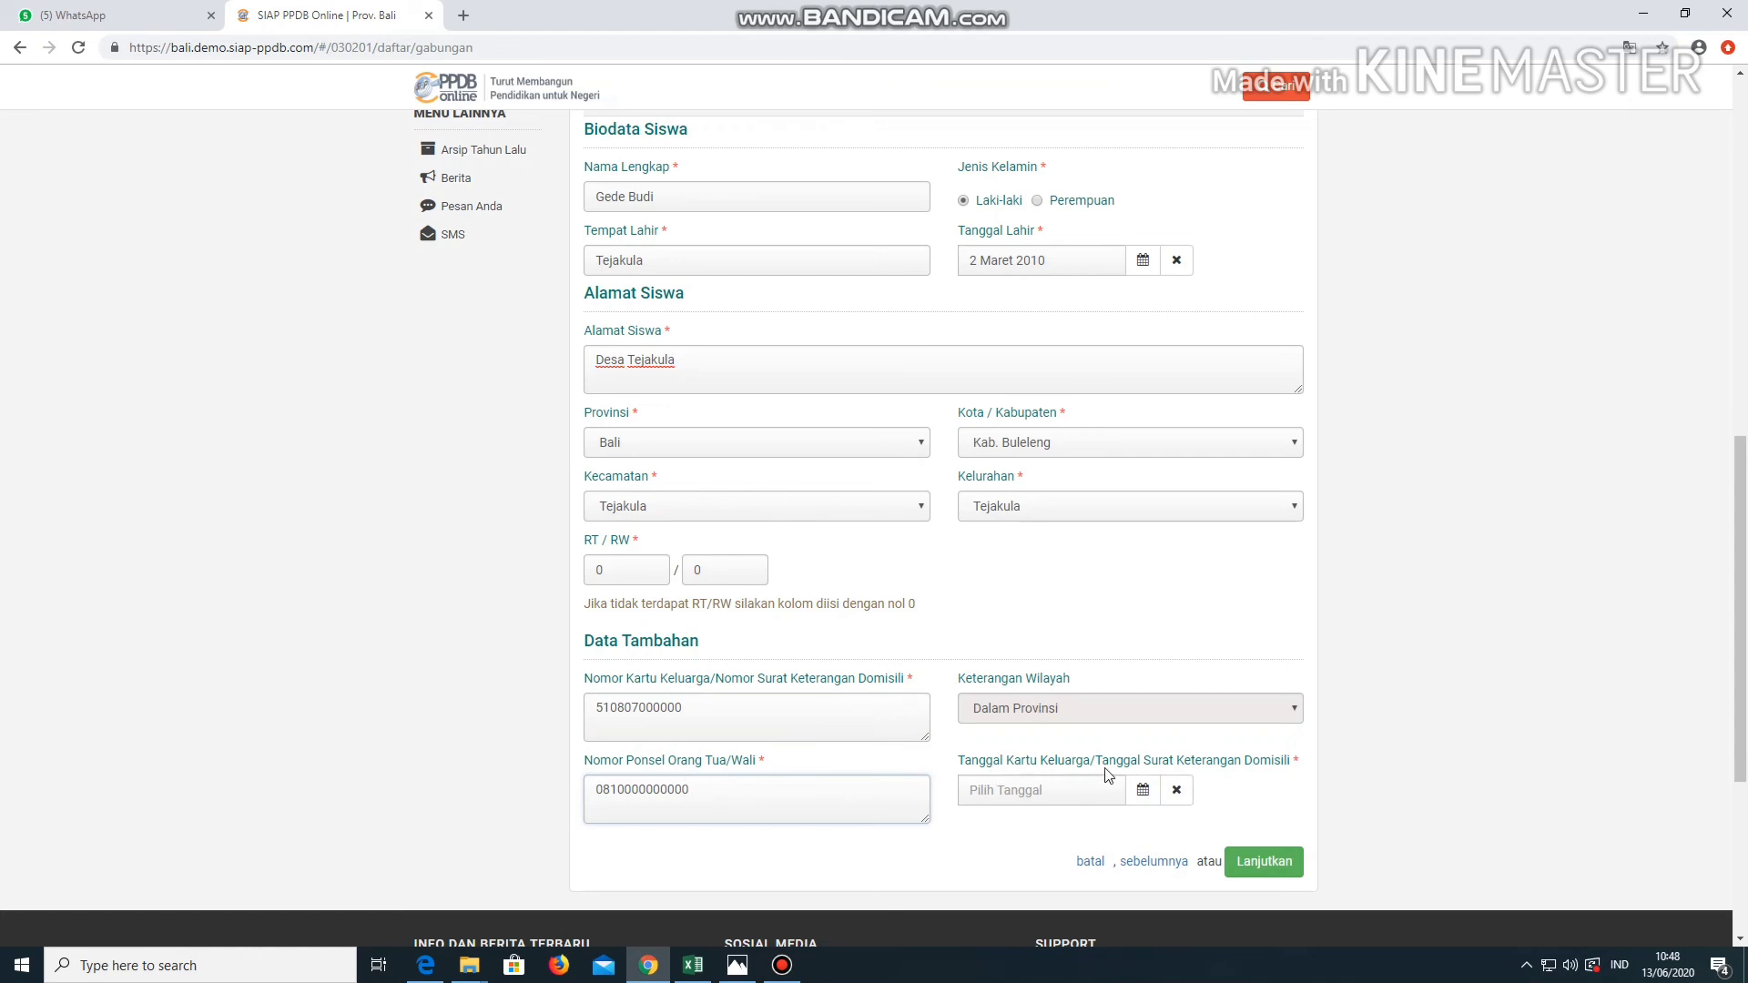
click(1144, 785)
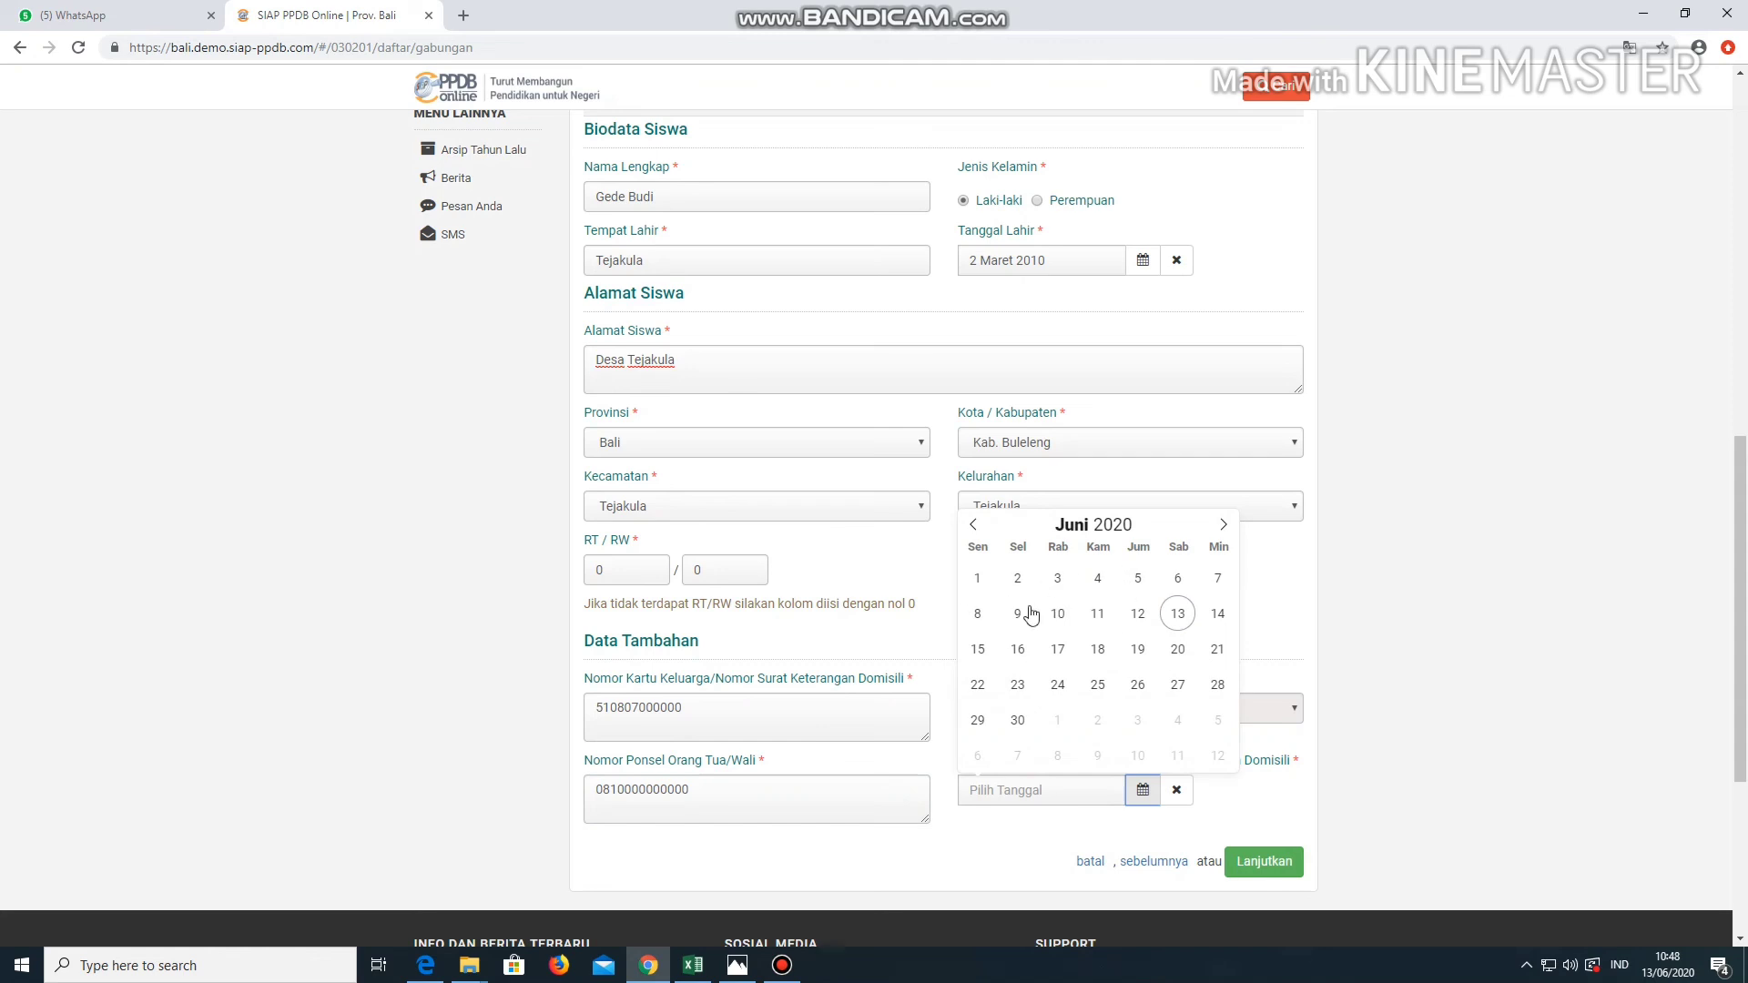
click(977, 579)
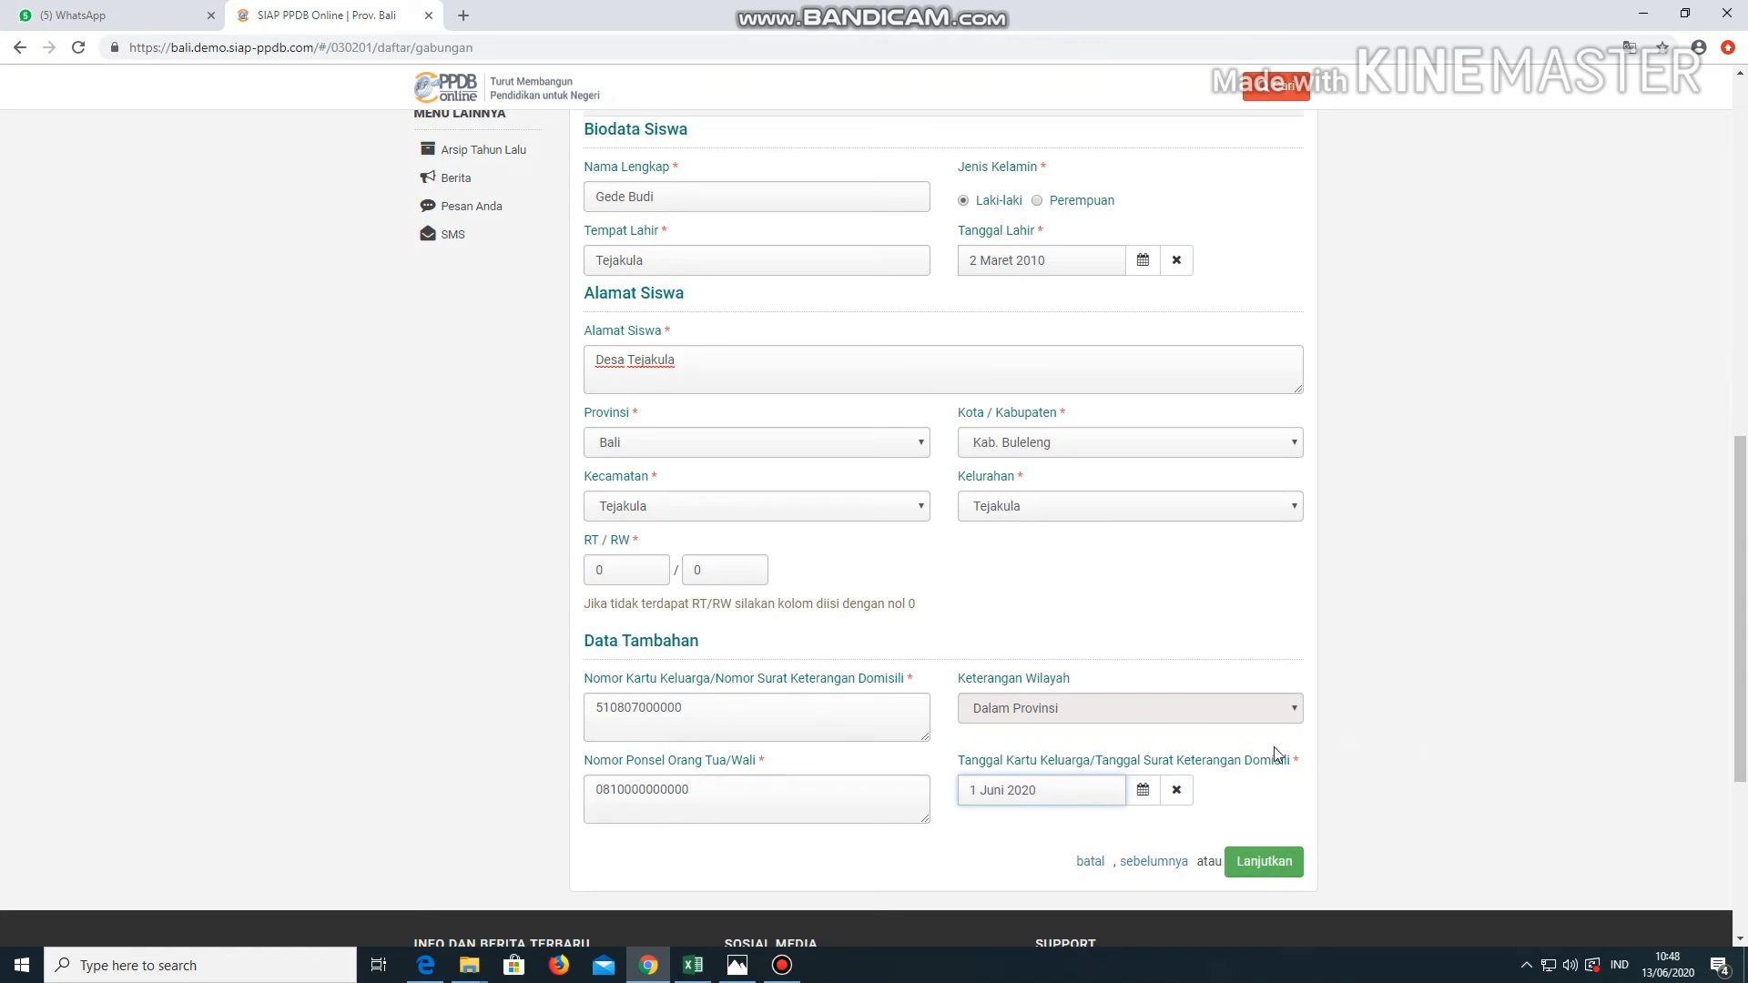
click(1272, 870)
Upload KK ASLI as the family card photo and AKTA KELAHIRAN ASLI as the birth certificate photo
scroll(1443, 409, down, 7)
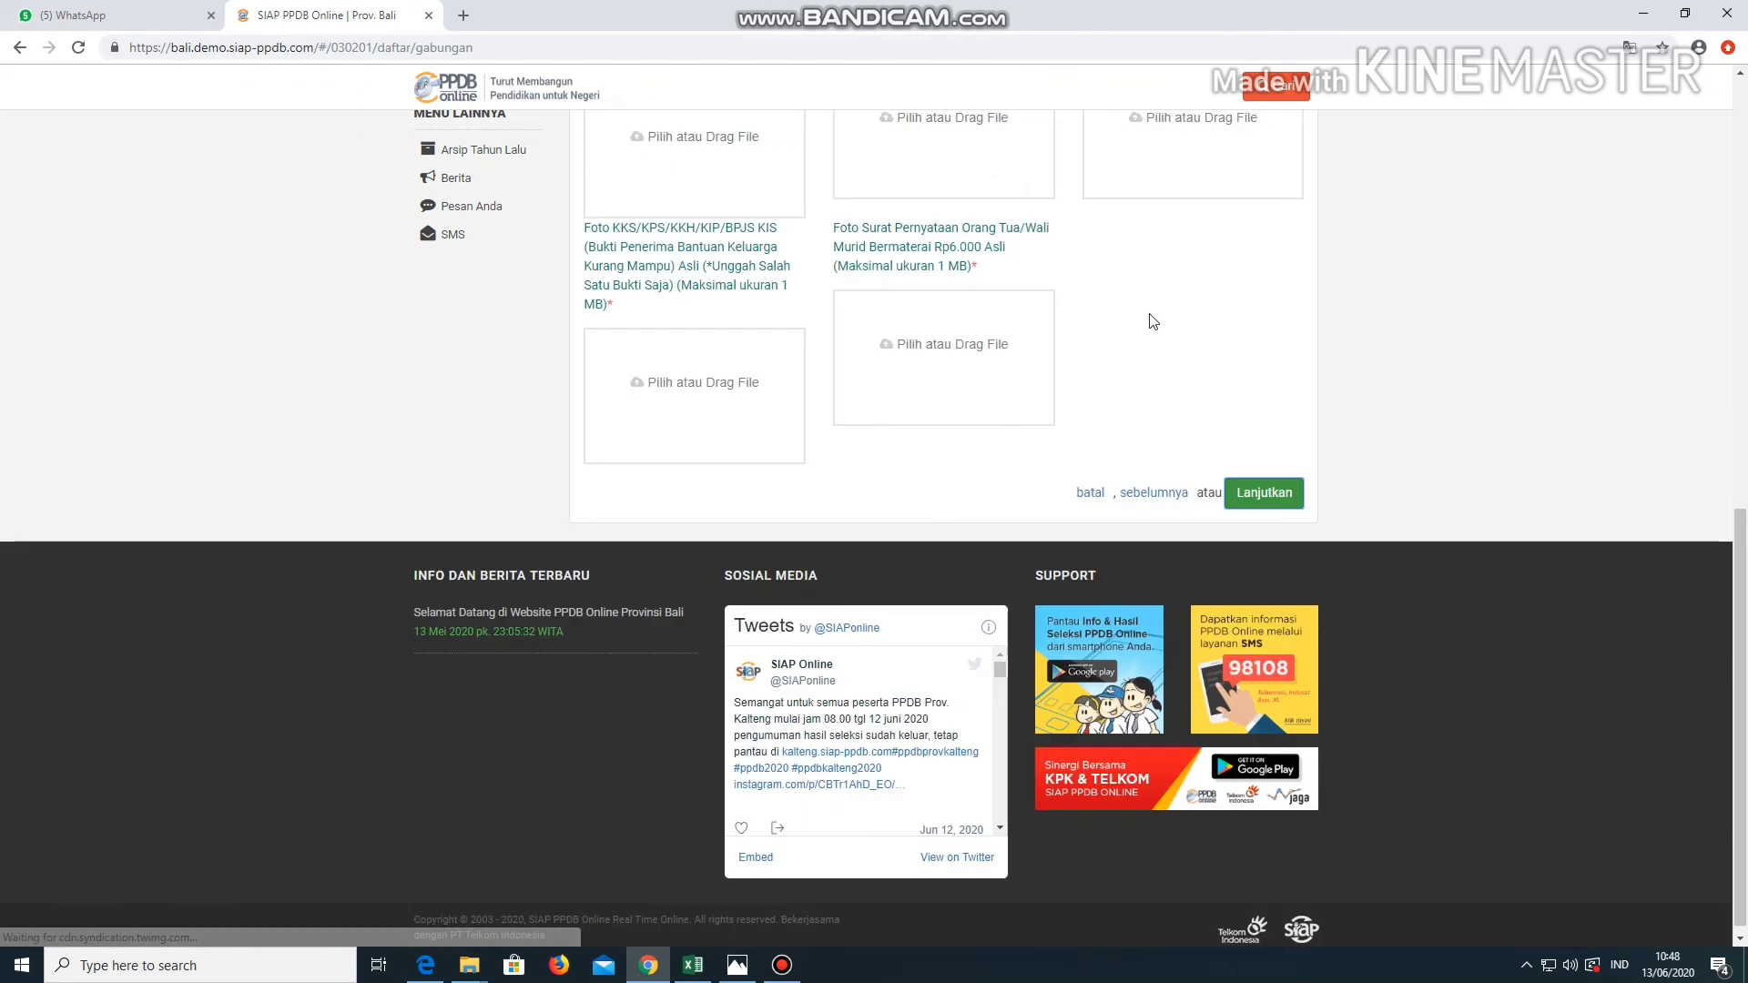
scroll(1152, 321, up, 2)
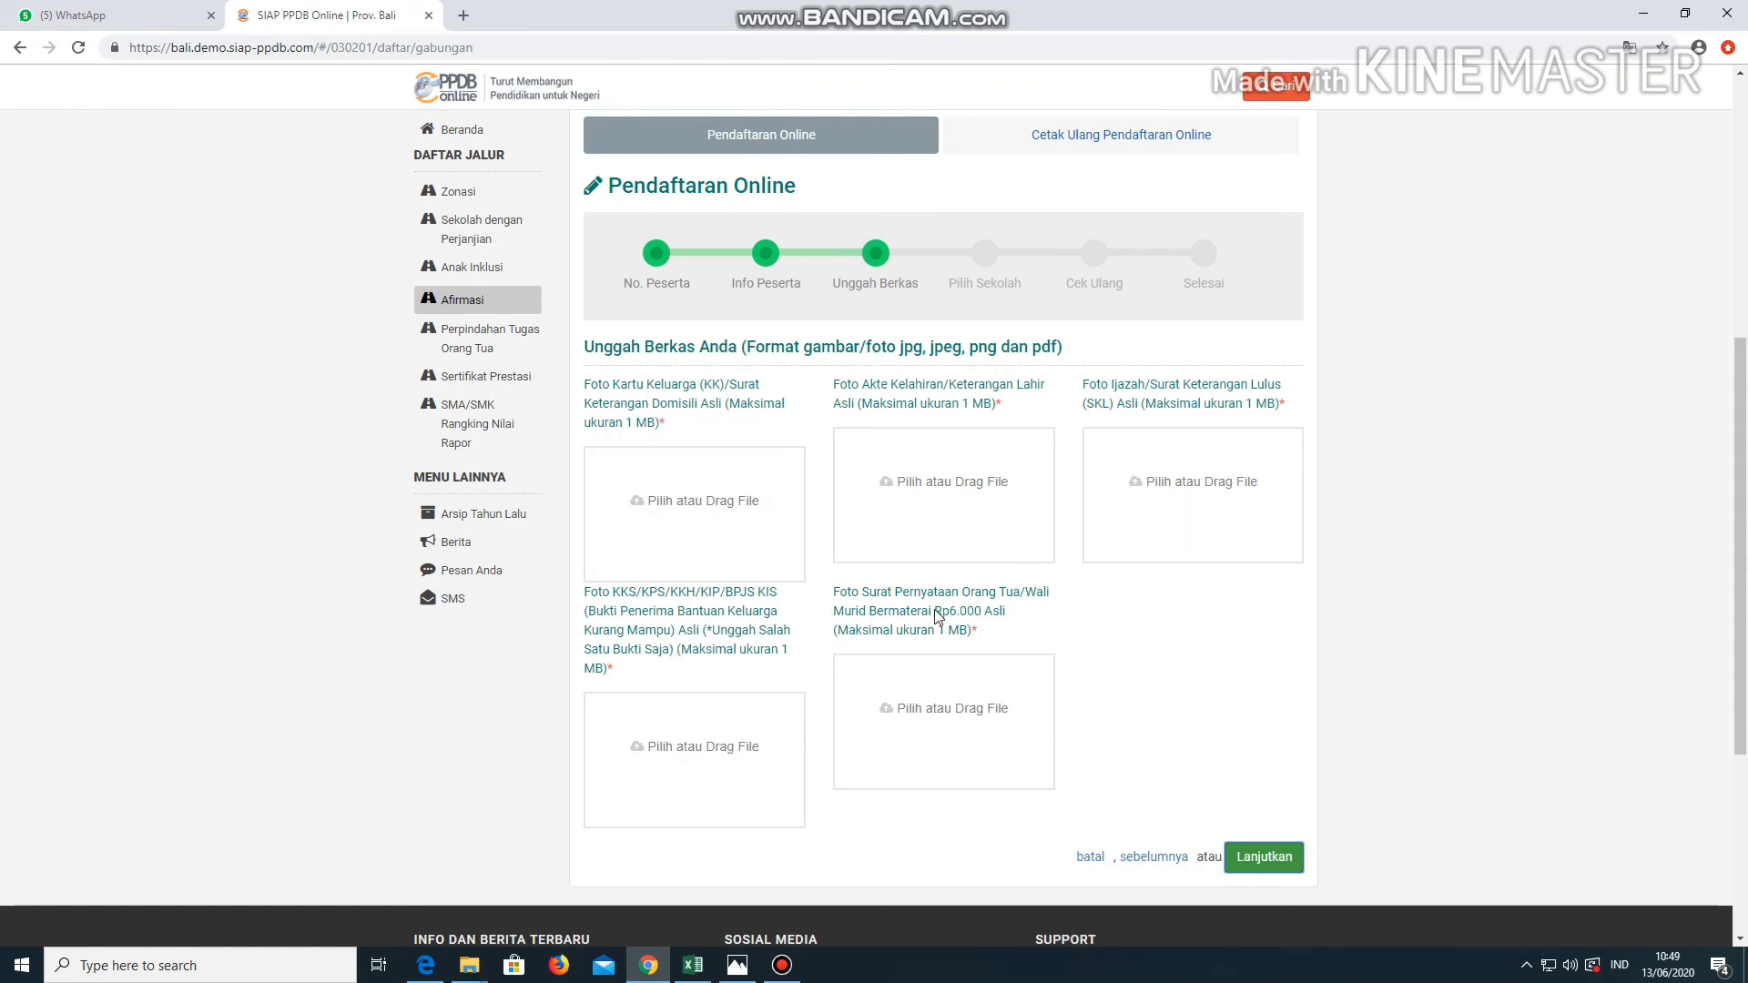
click(697, 509)
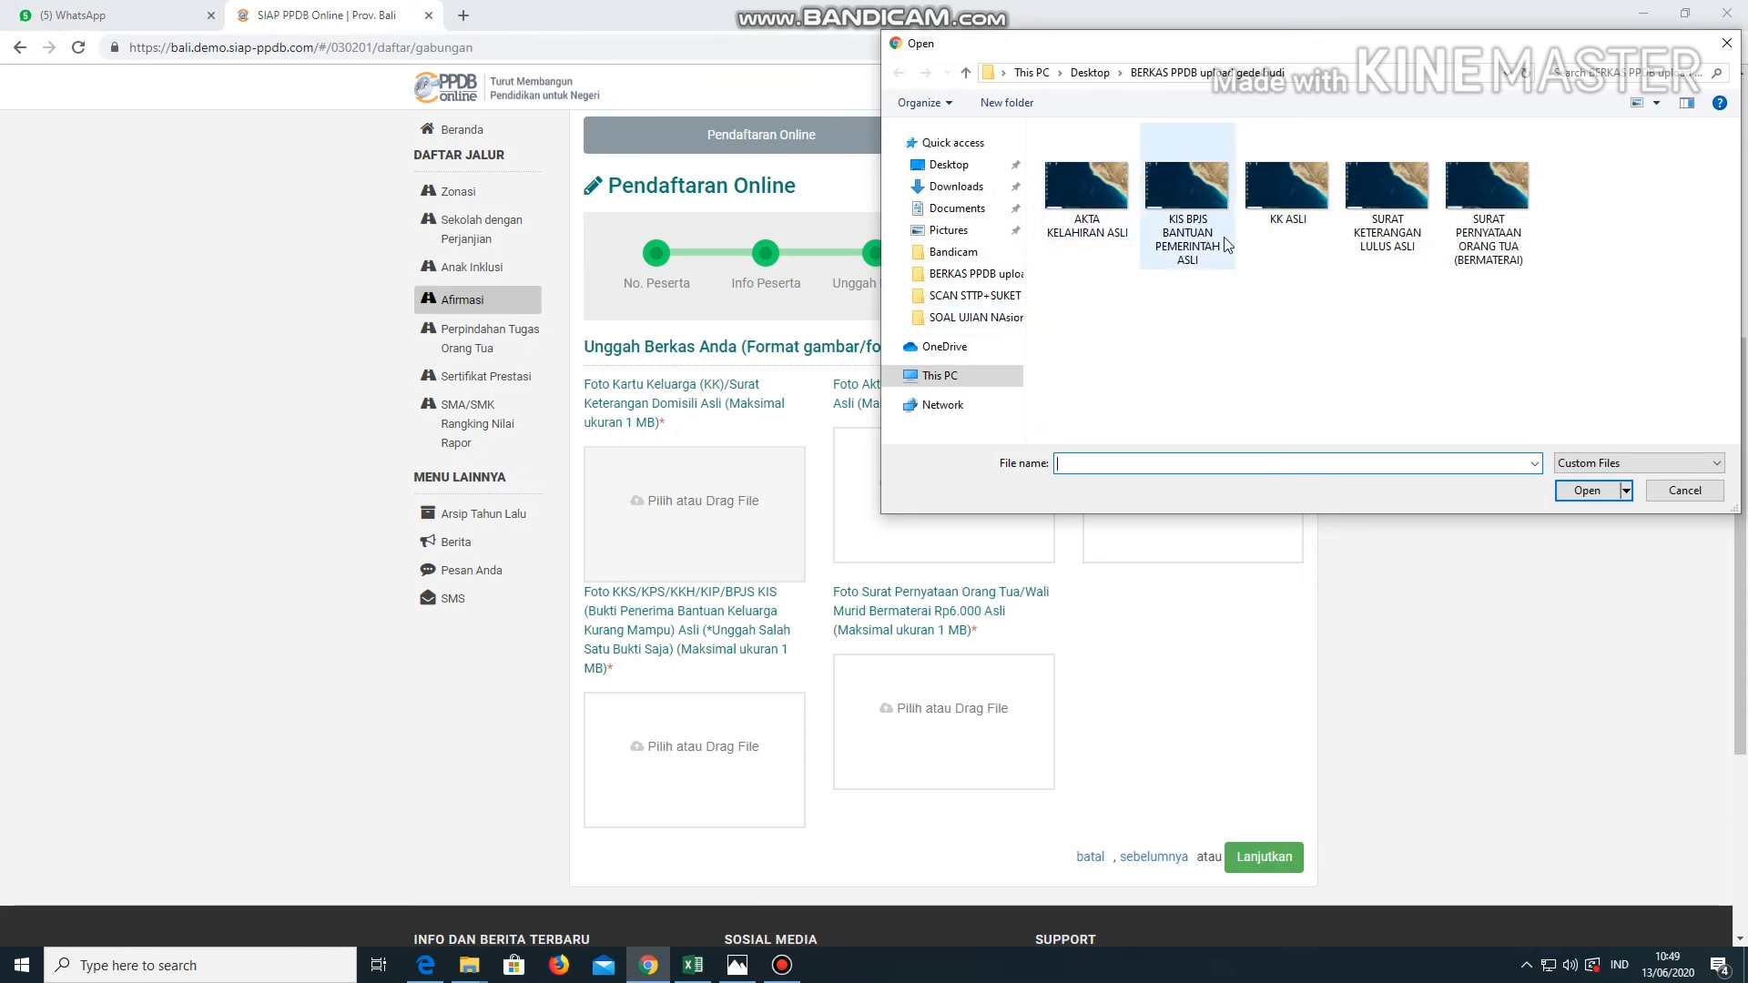
click(1285, 209)
click(1587, 491)
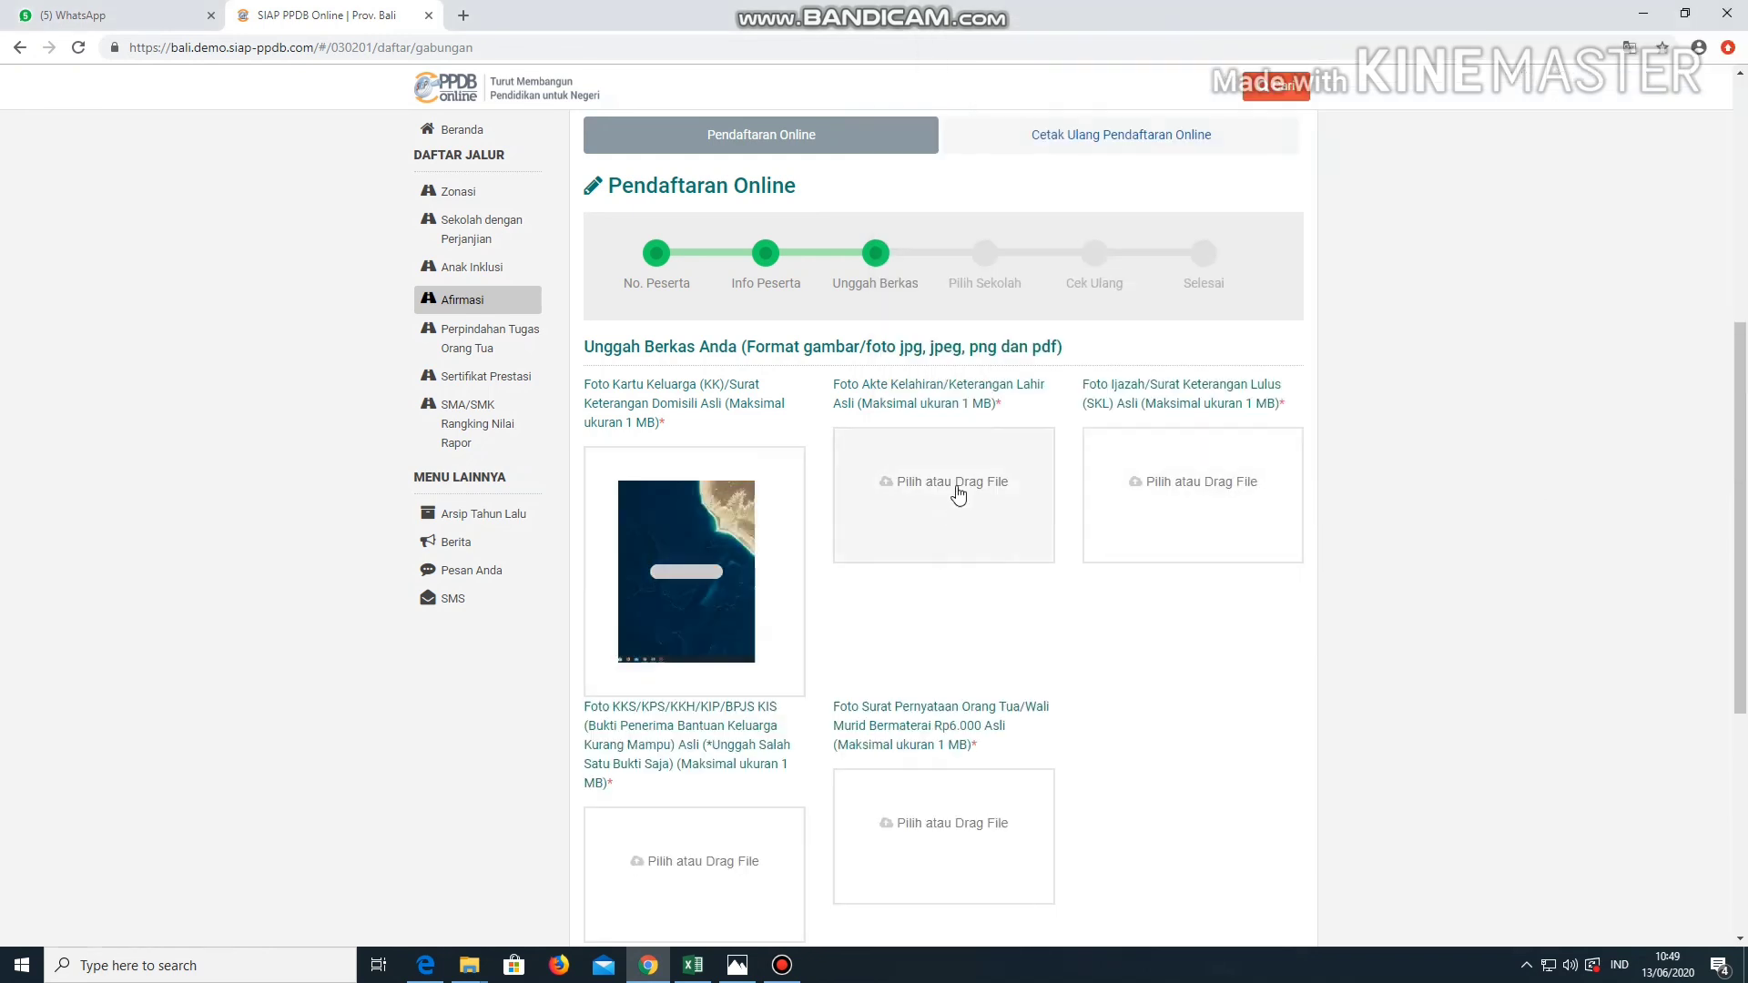
click(956, 488)
click(1087, 189)
click(1587, 491)
Upload SURAT KETERANGAN LULUS ASLI as the graduation letter and KIS BPJS BANTUAN PEMERINTAH ASLI as the aid recipient proof
click(1171, 495)
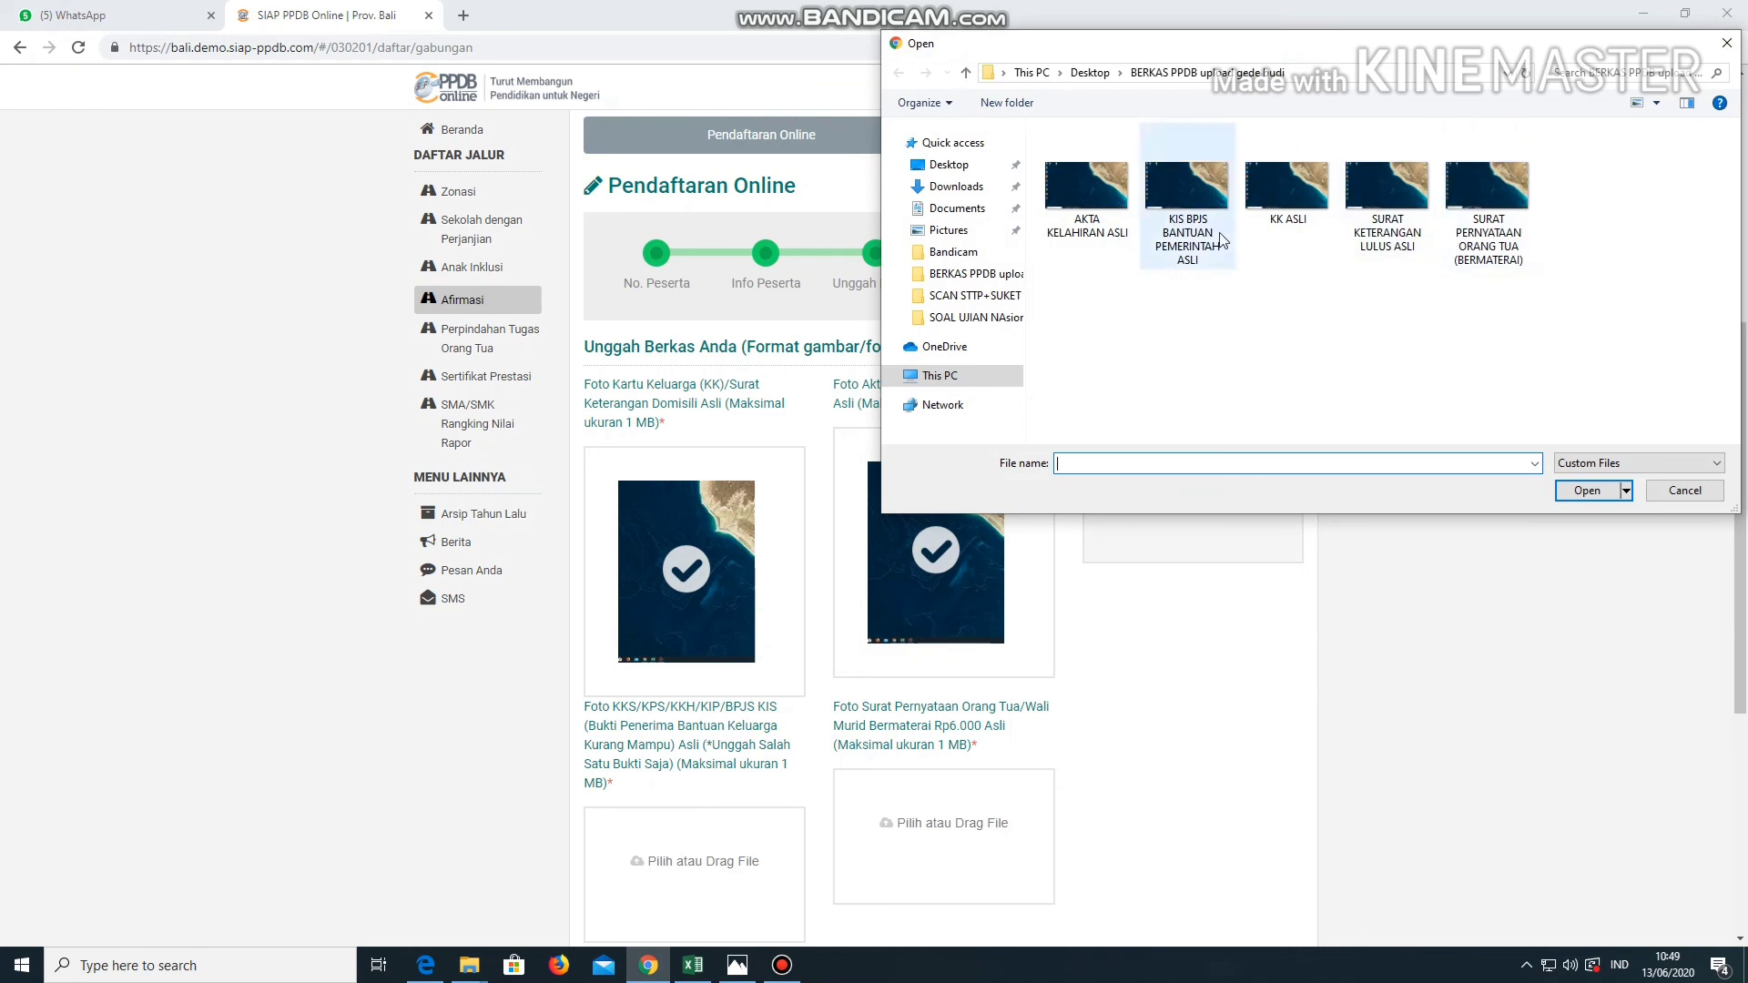
click(1386, 195)
click(1603, 494)
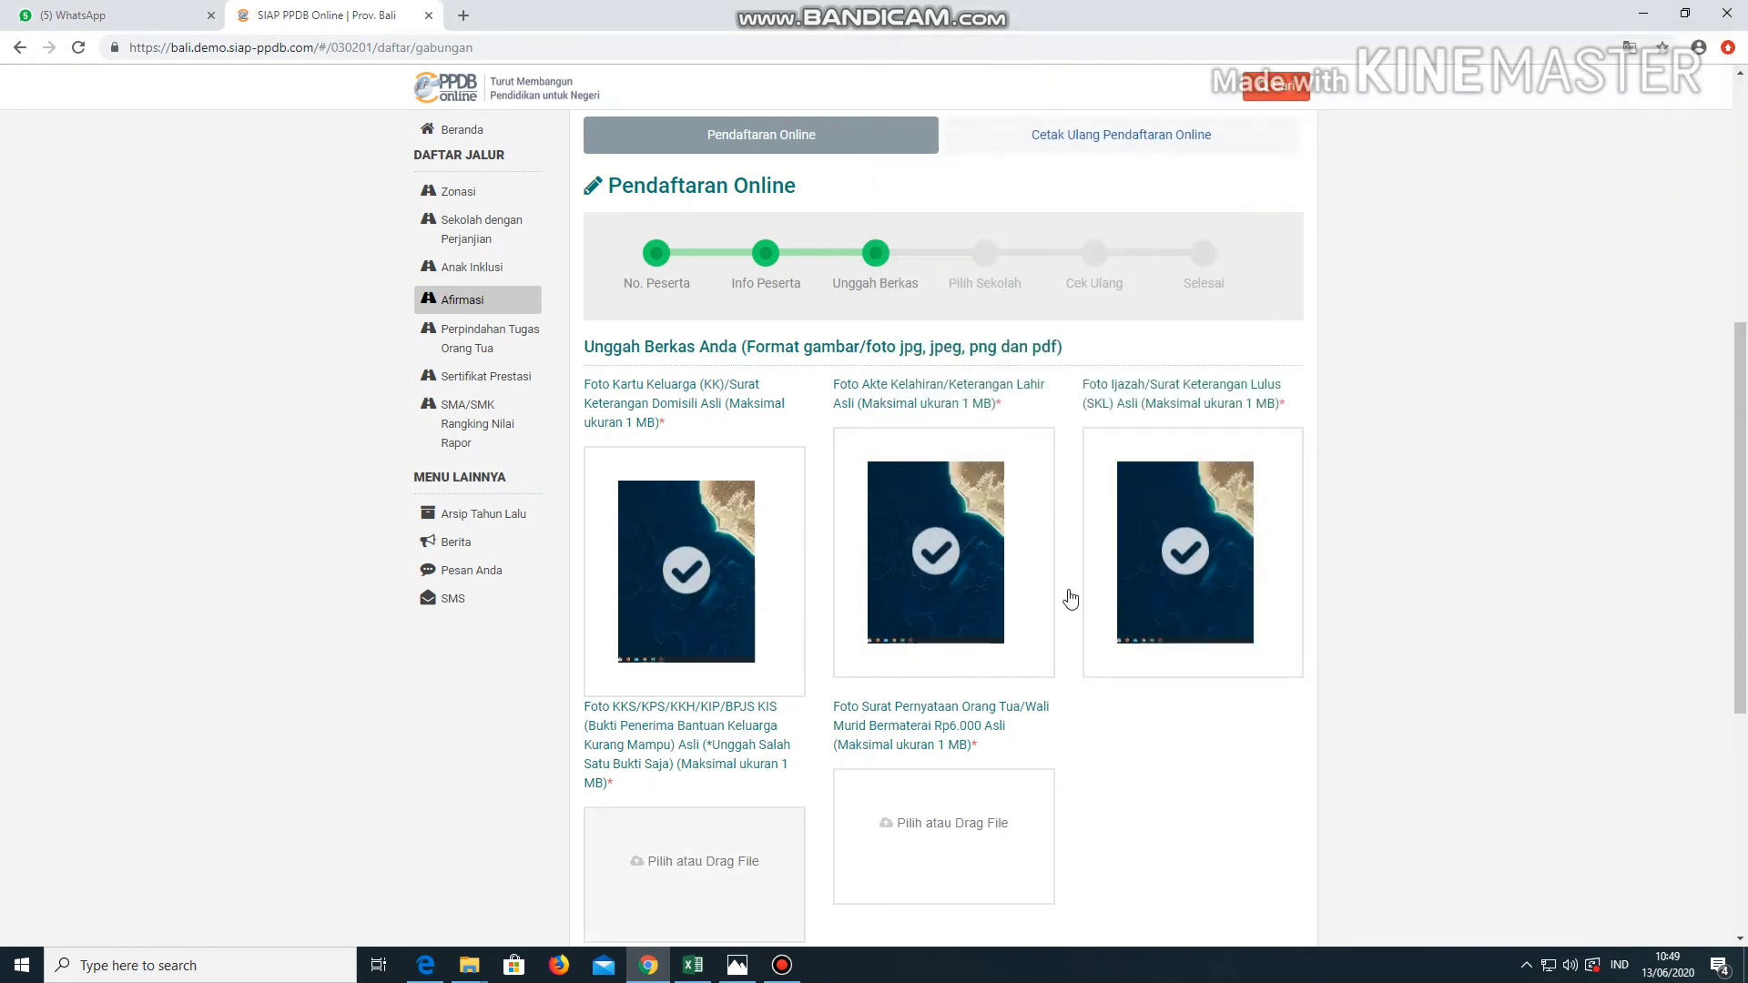
click(720, 863)
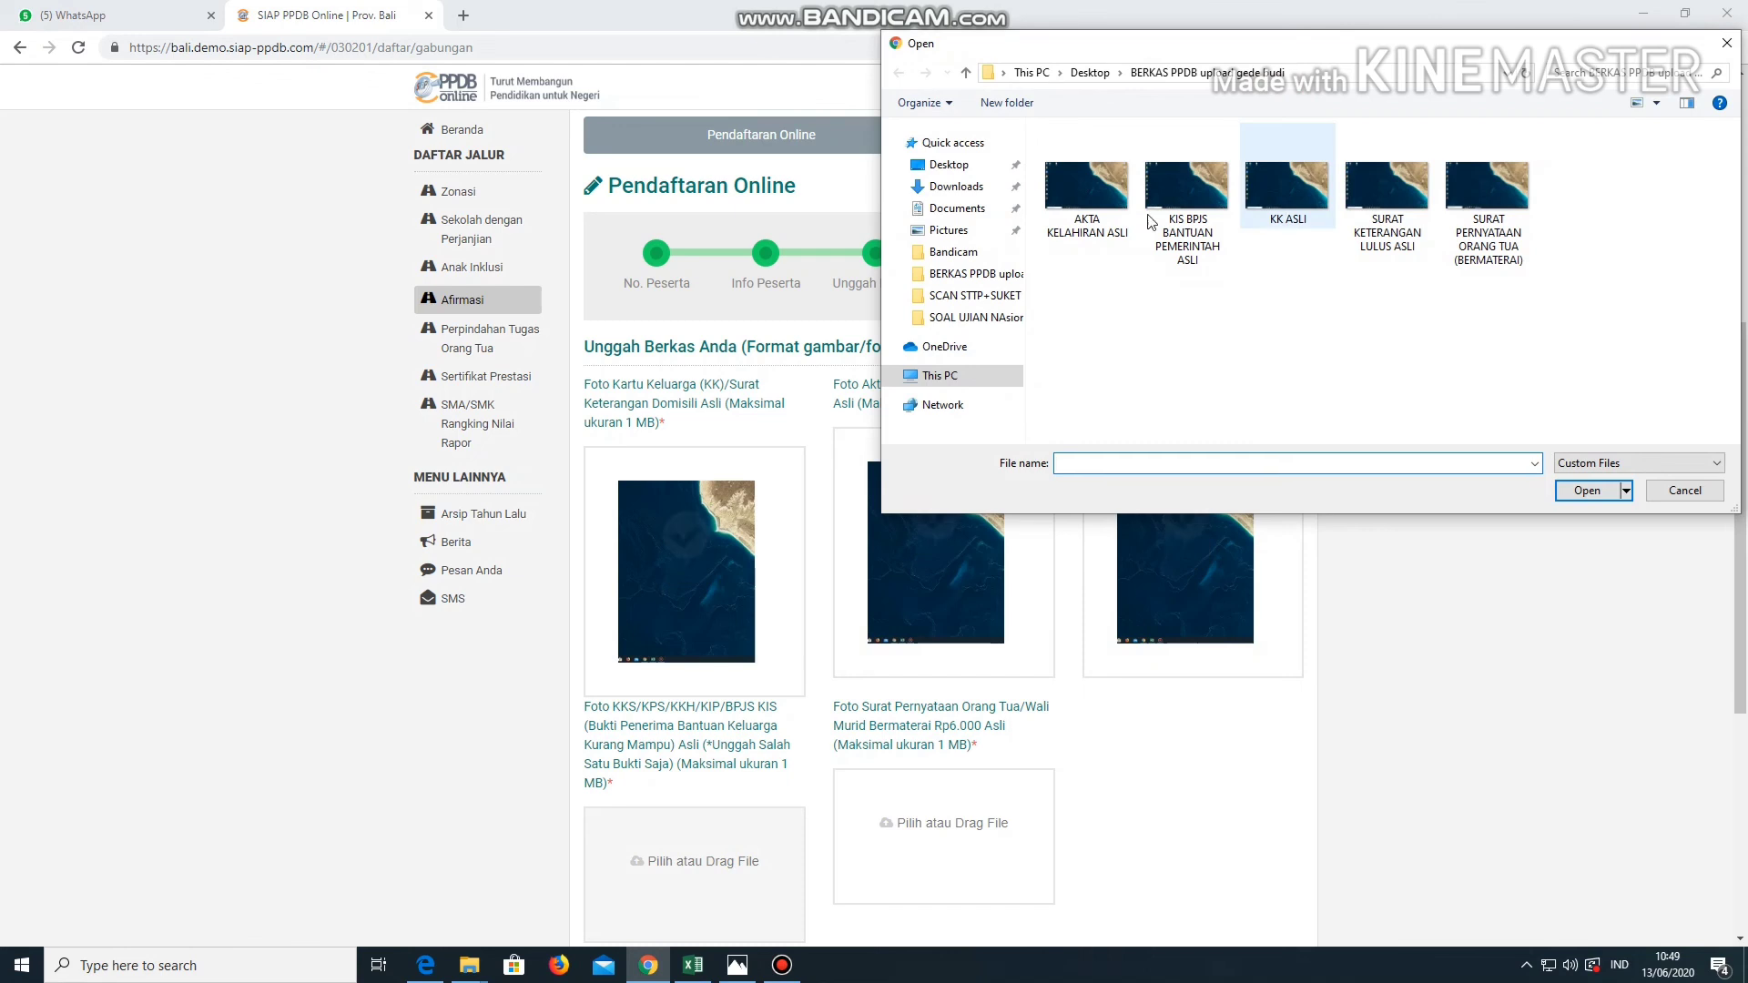
click(1197, 205)
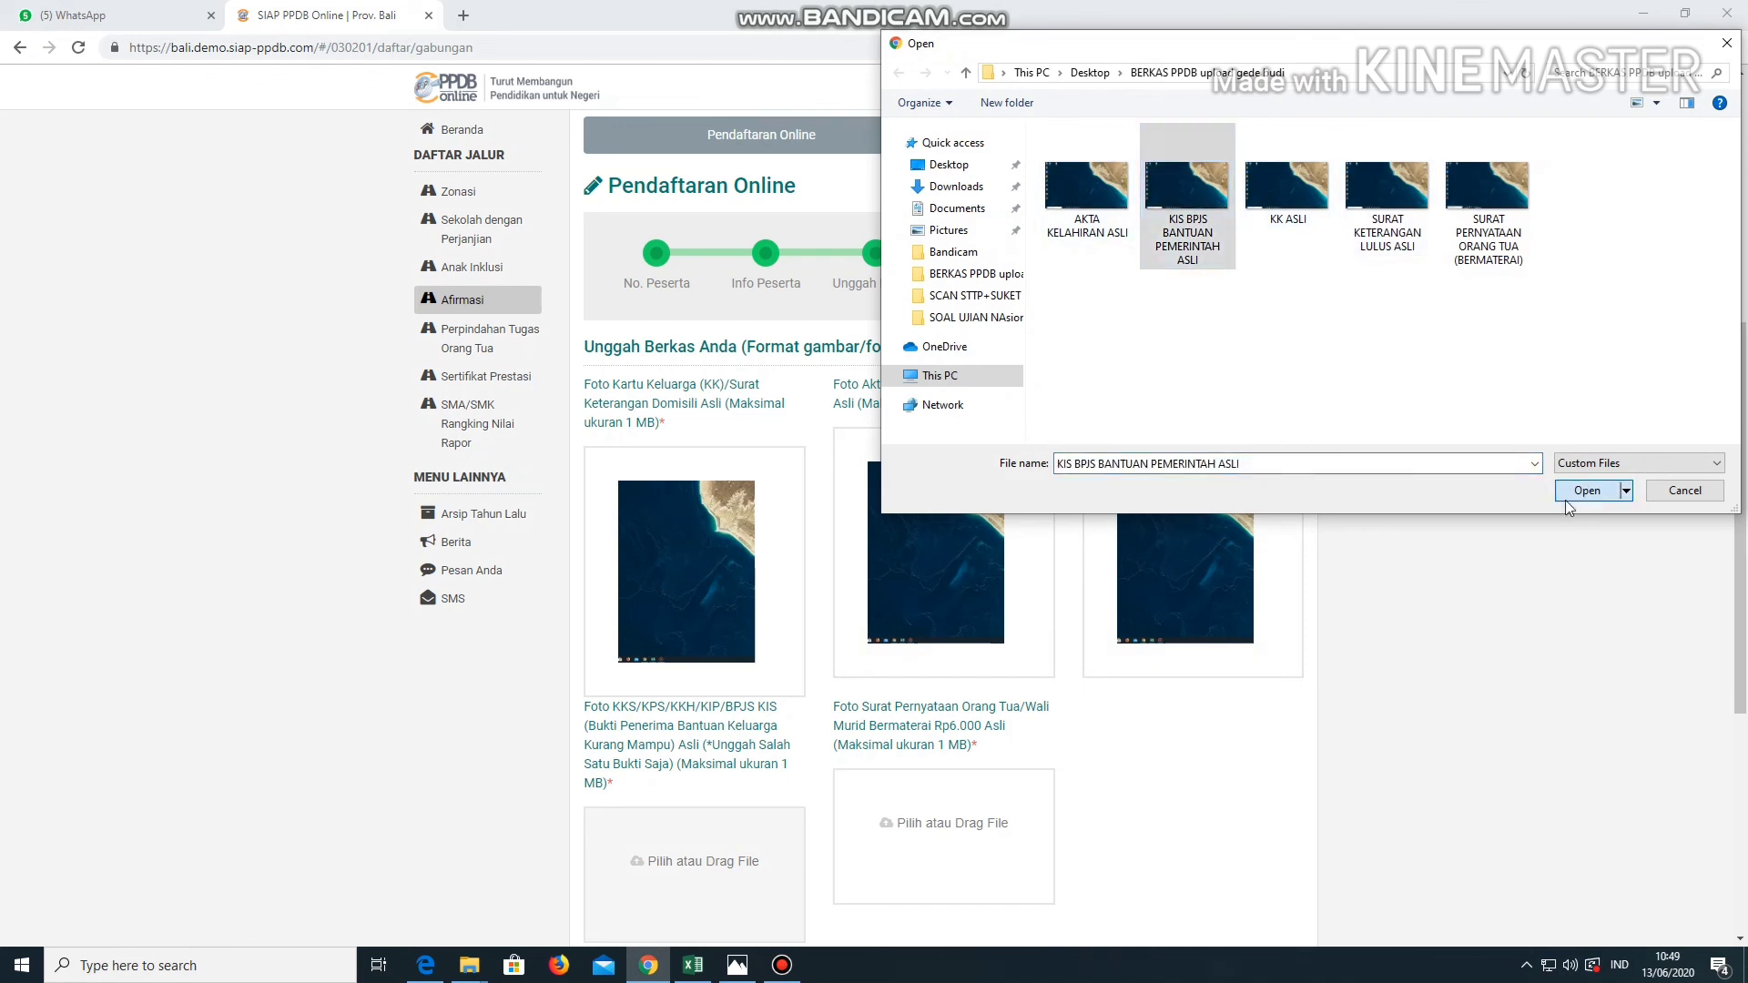
click(1587, 491)
Upload SURAT PERNYATAAN ORANG TUA (BERMATERAI) as the parent's statement letter and continue to Pilih Sekolah
click(987, 829)
click(1484, 191)
click(1589, 488)
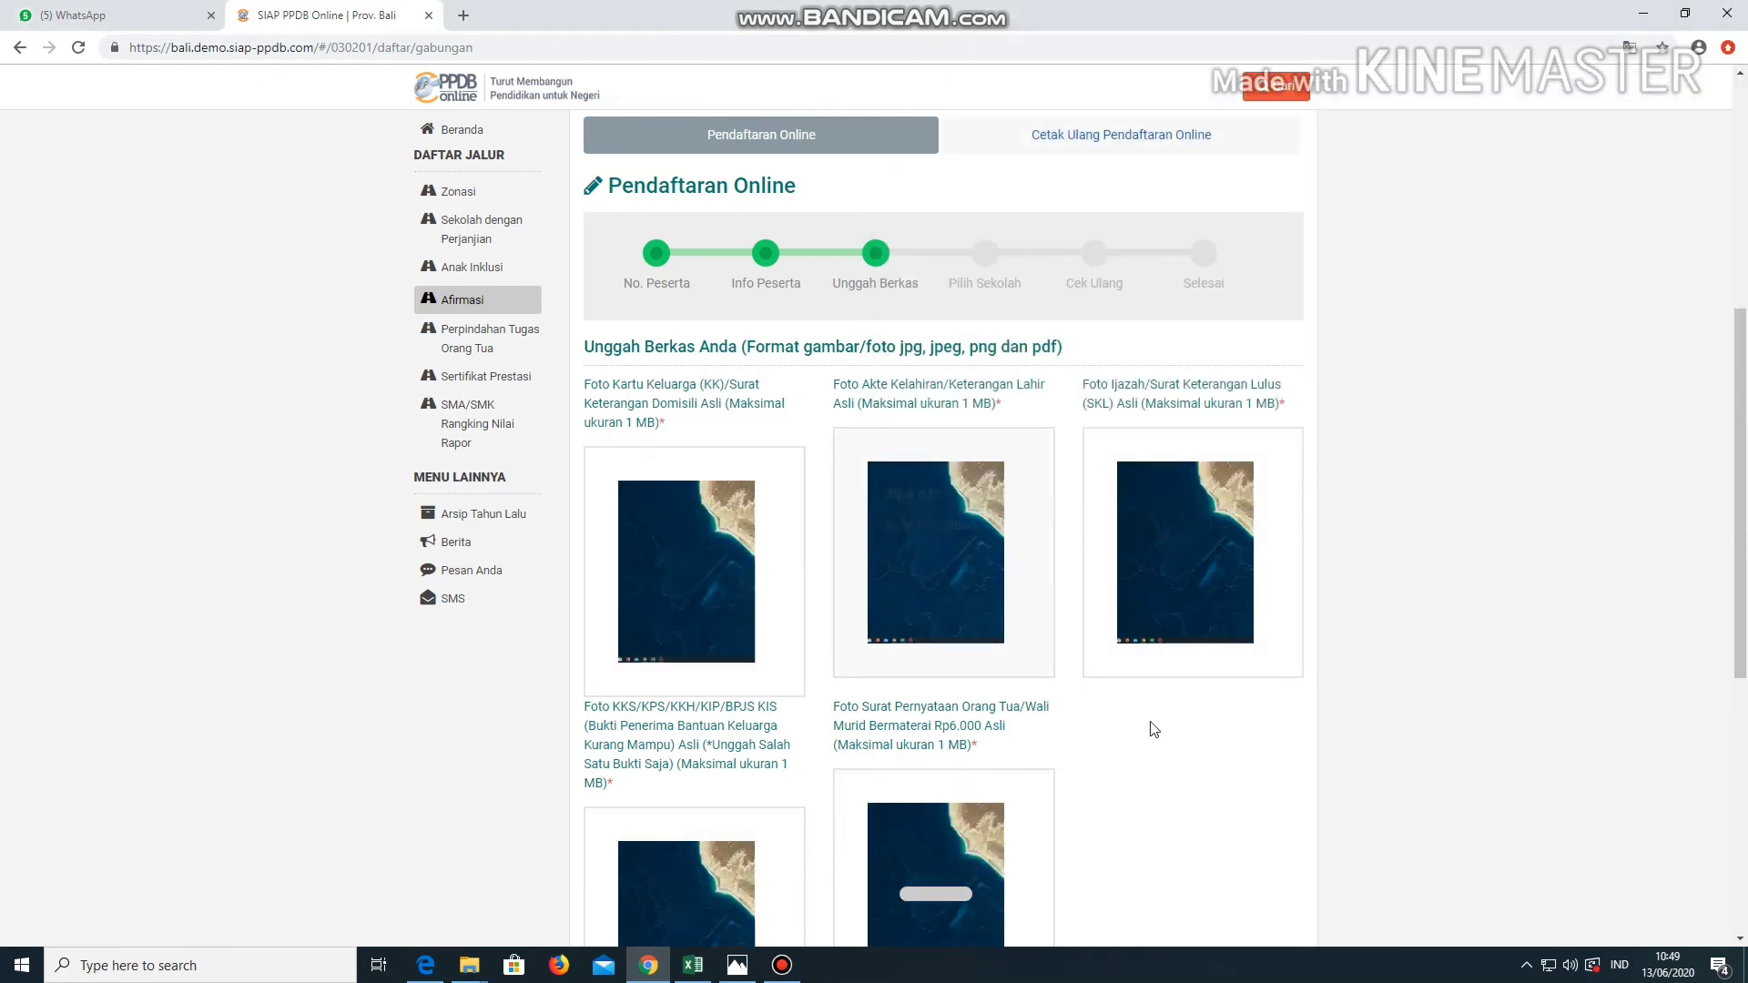
scroll(1151, 730, down, 3)
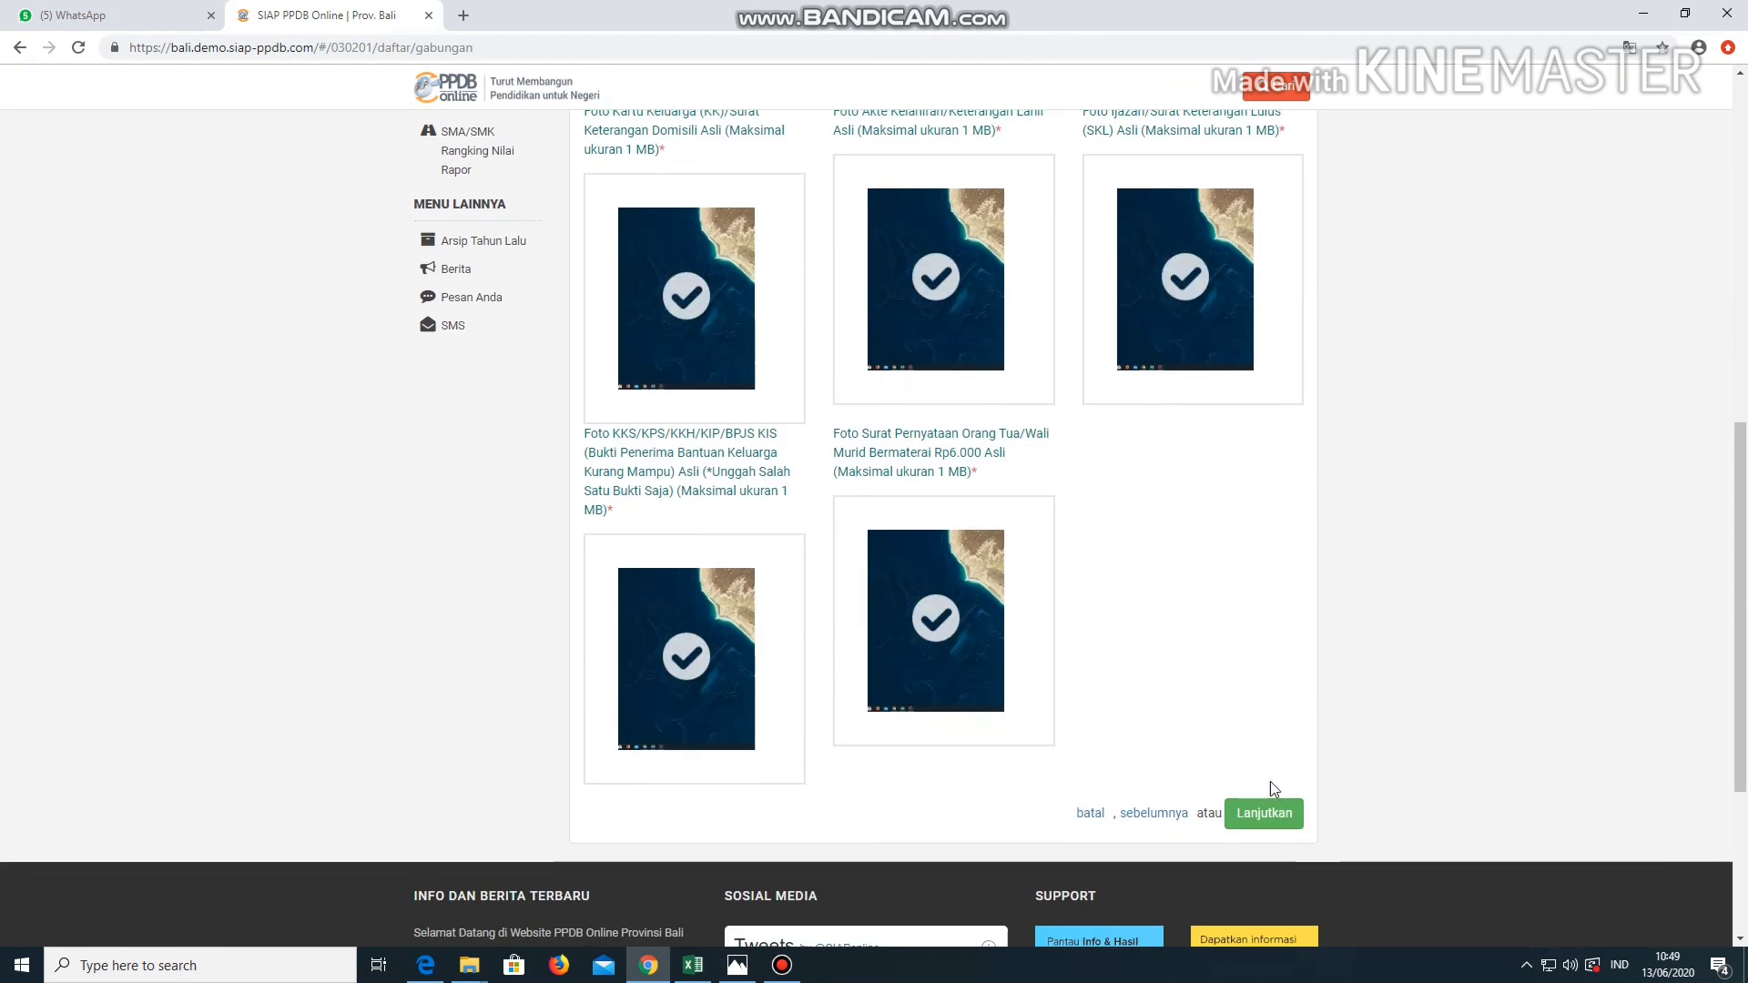
click(1279, 815)
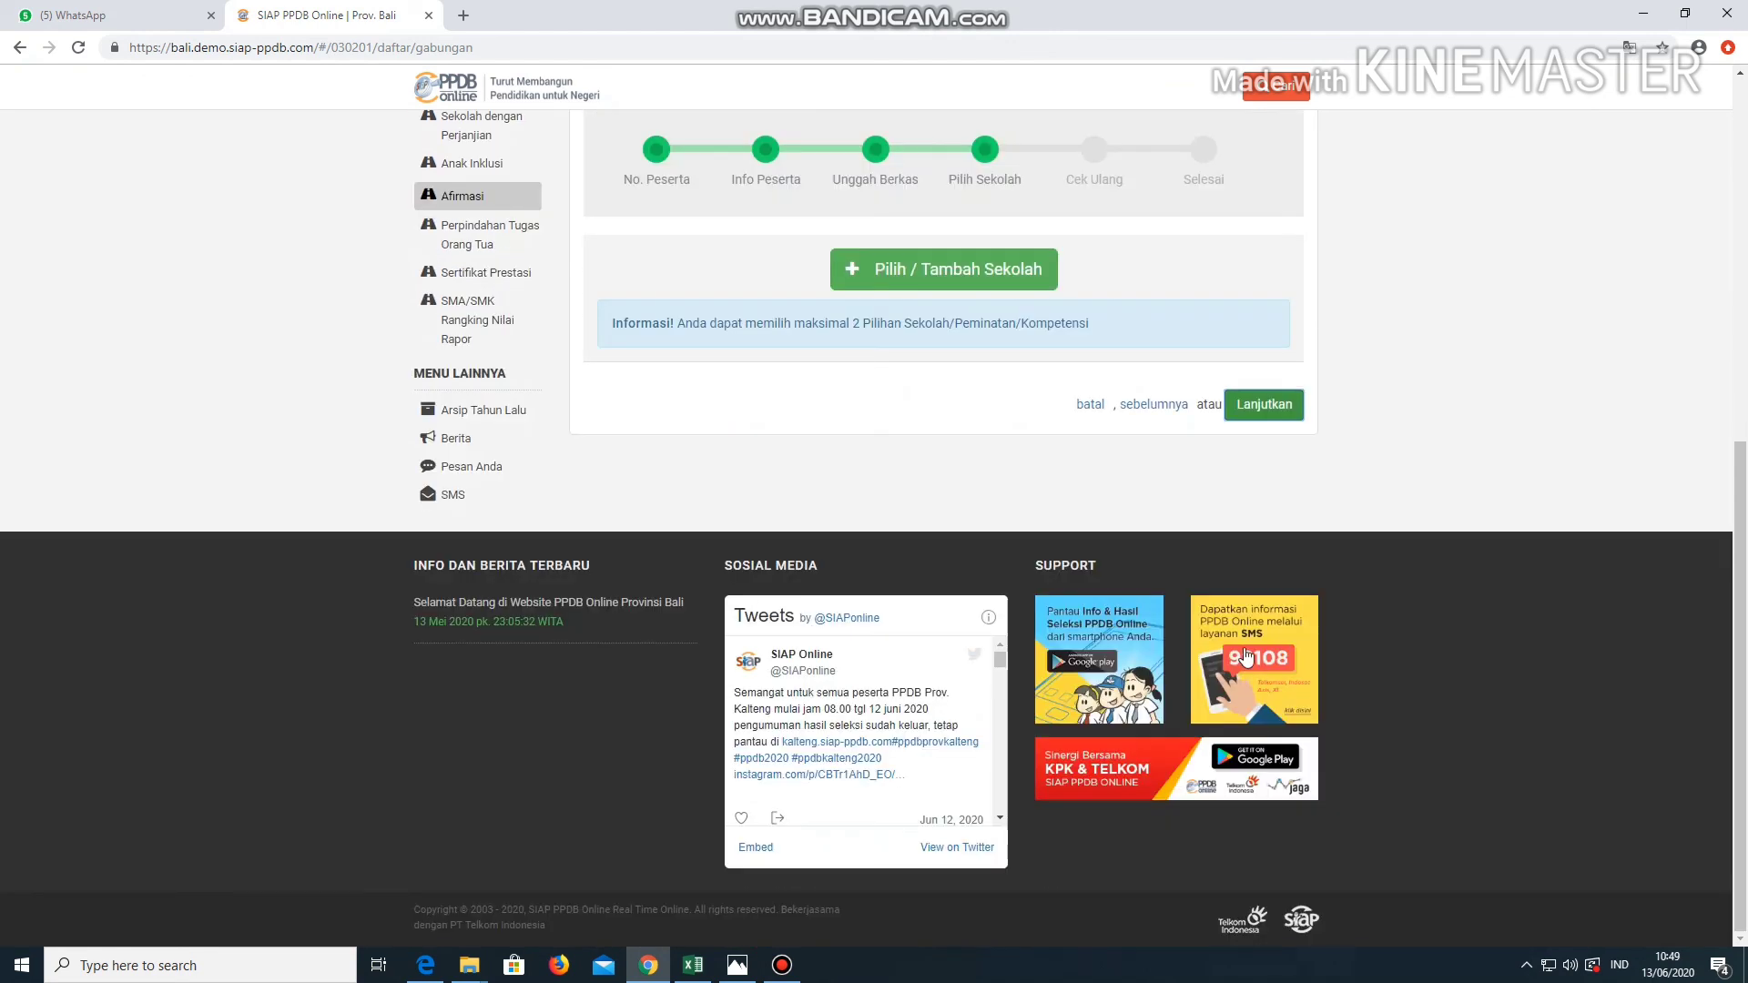
Search the destination schools for "tejakula" and add SMA NEGERI 1 TEJAKULA as the first school choice
scroll(1467, 266, up, 2)
scroll(1467, 266, up, 1)
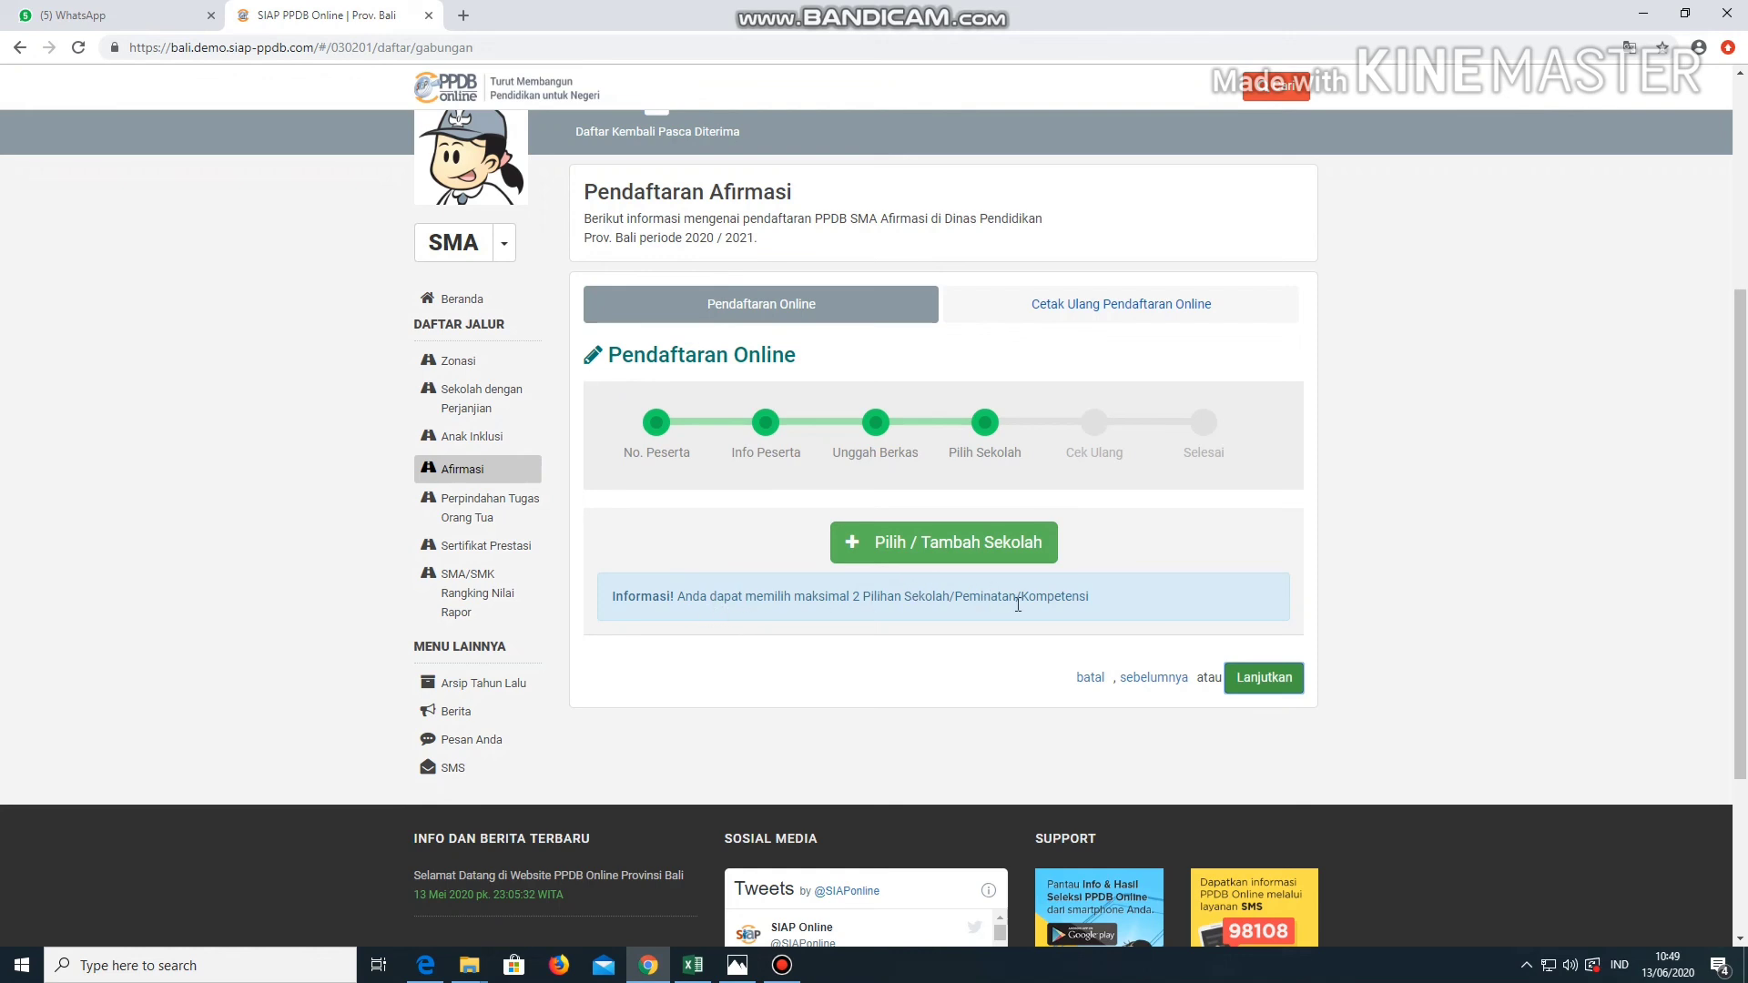
click(935, 546)
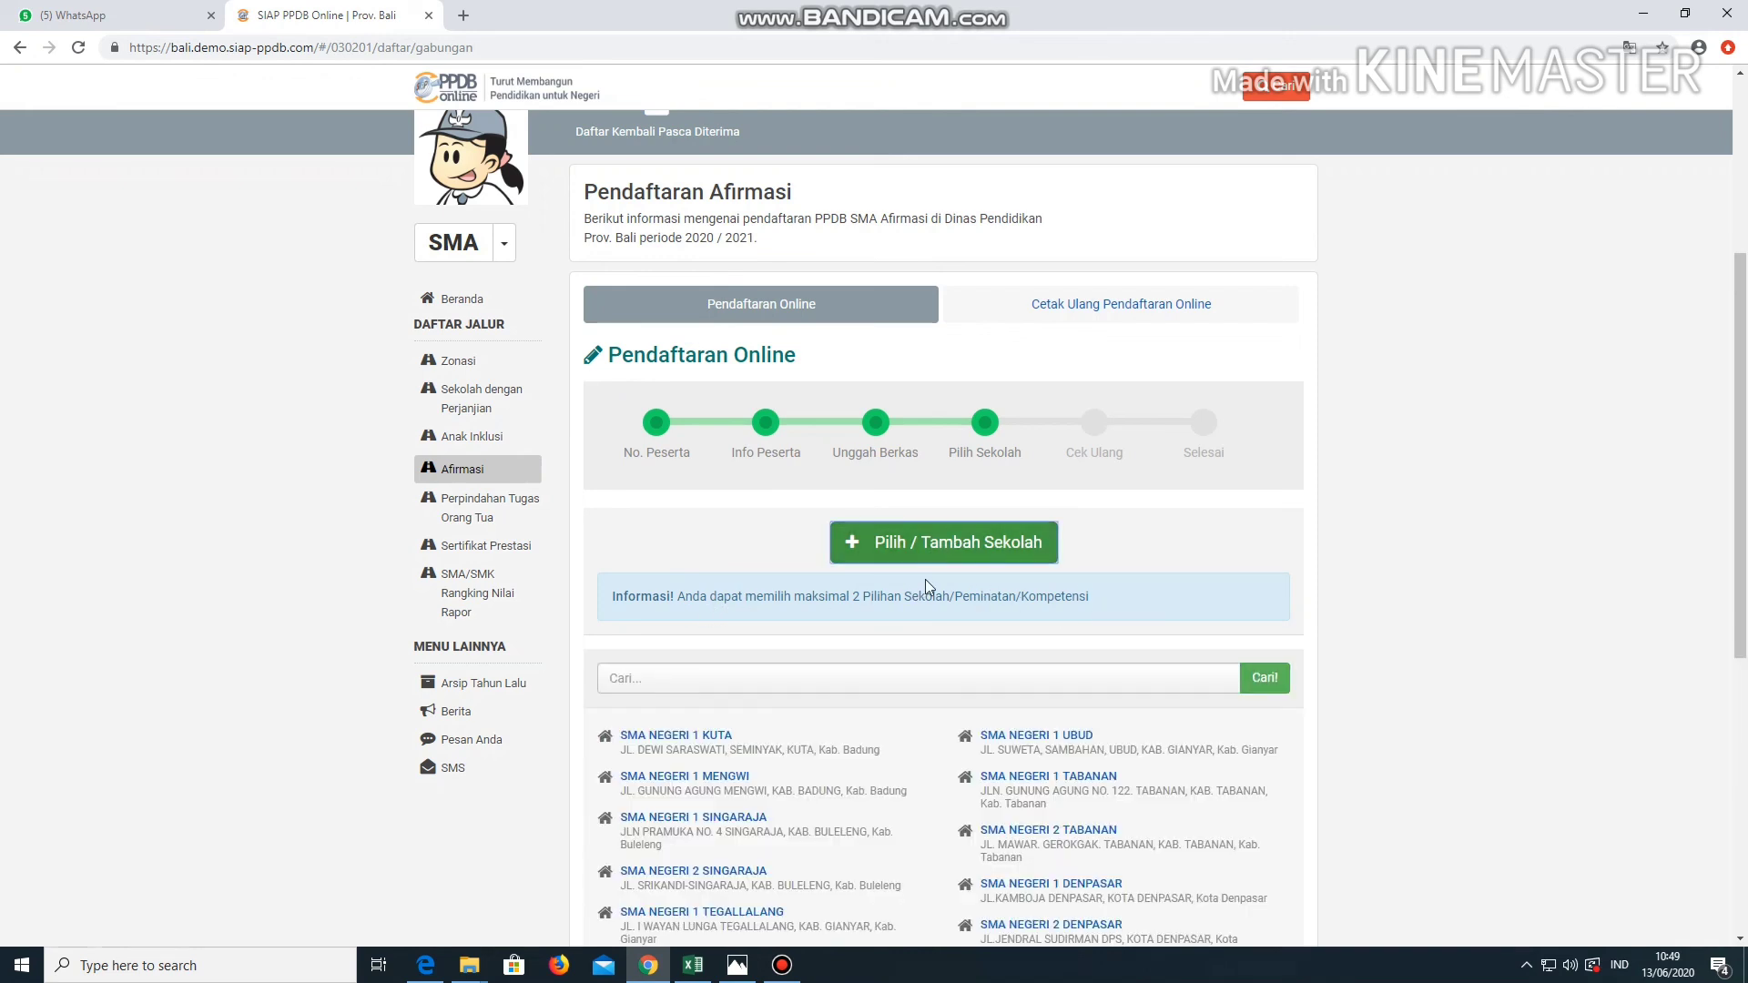
click(742, 670)
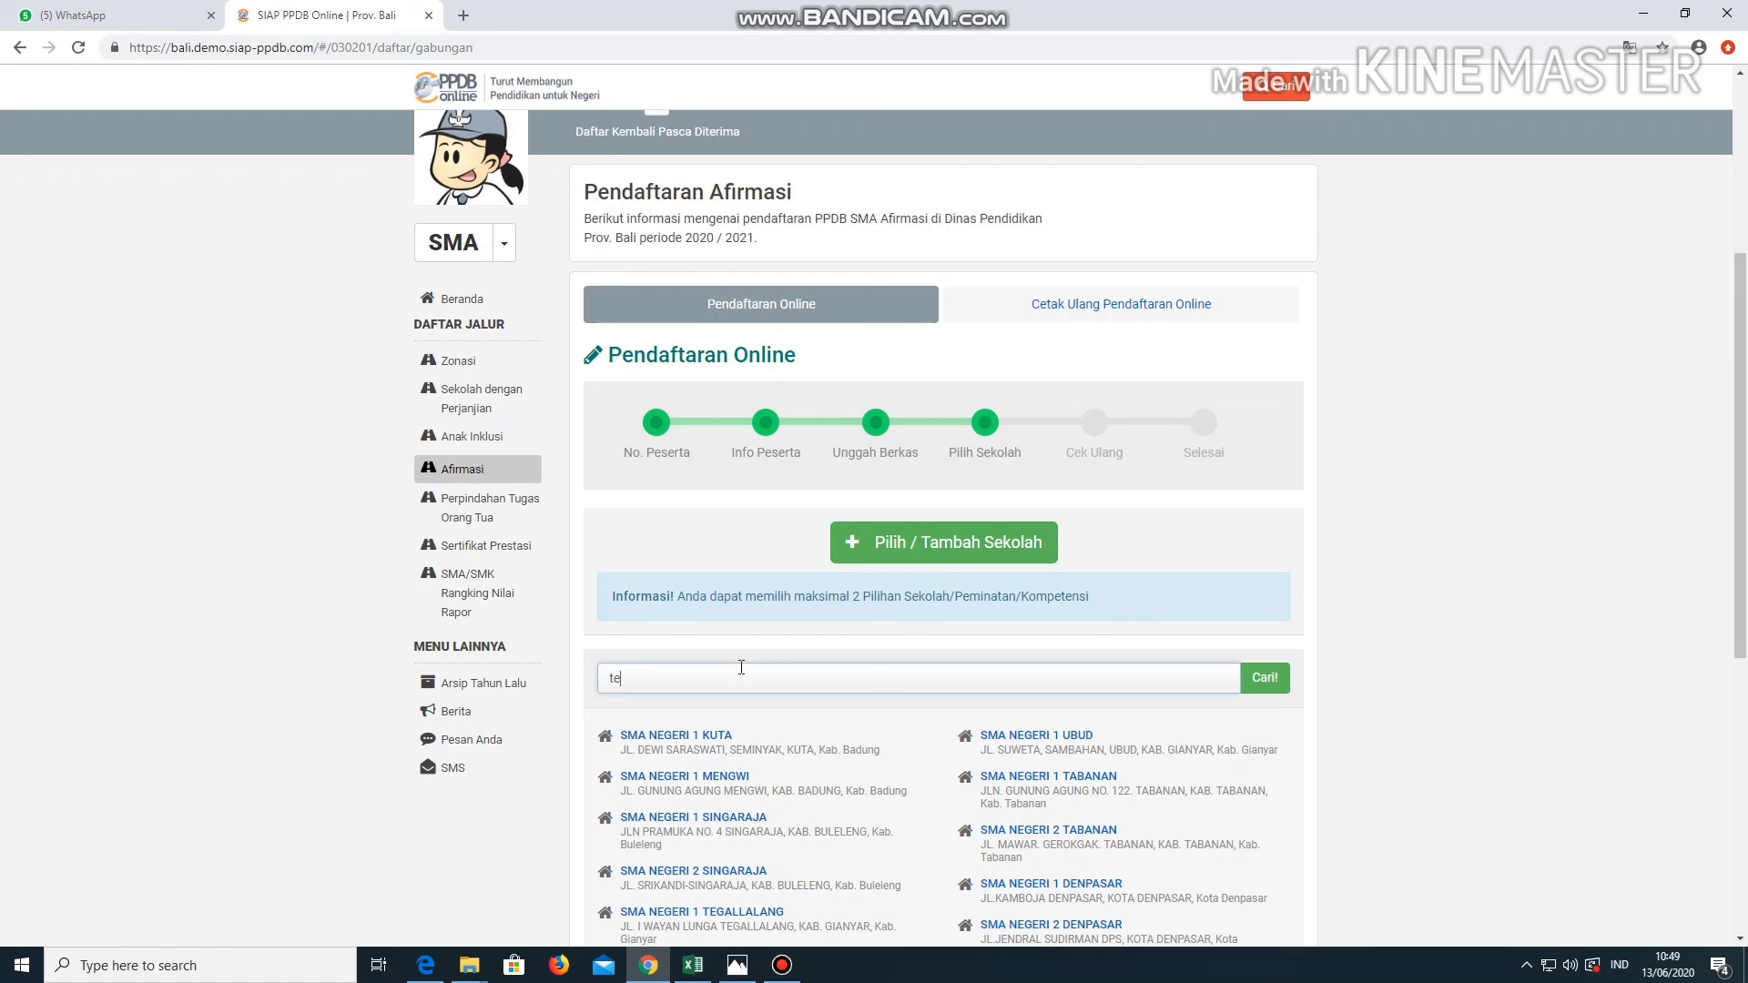
text(tejakula)
key(Return)
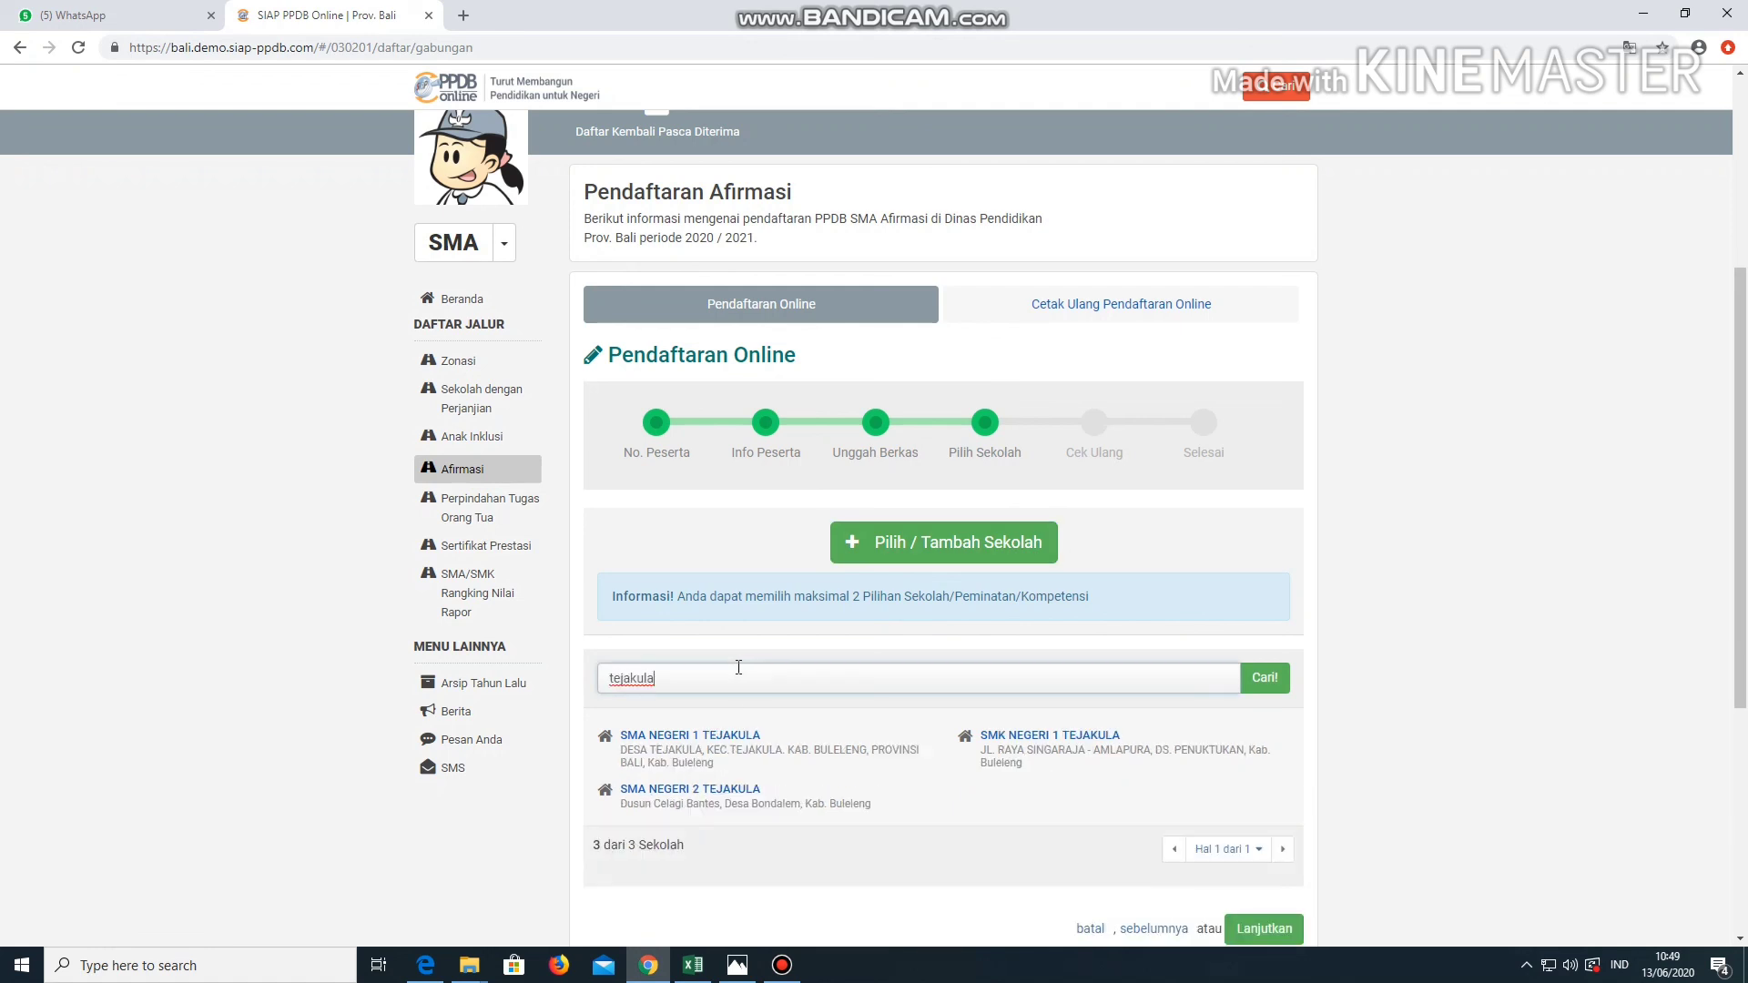
click(718, 755)
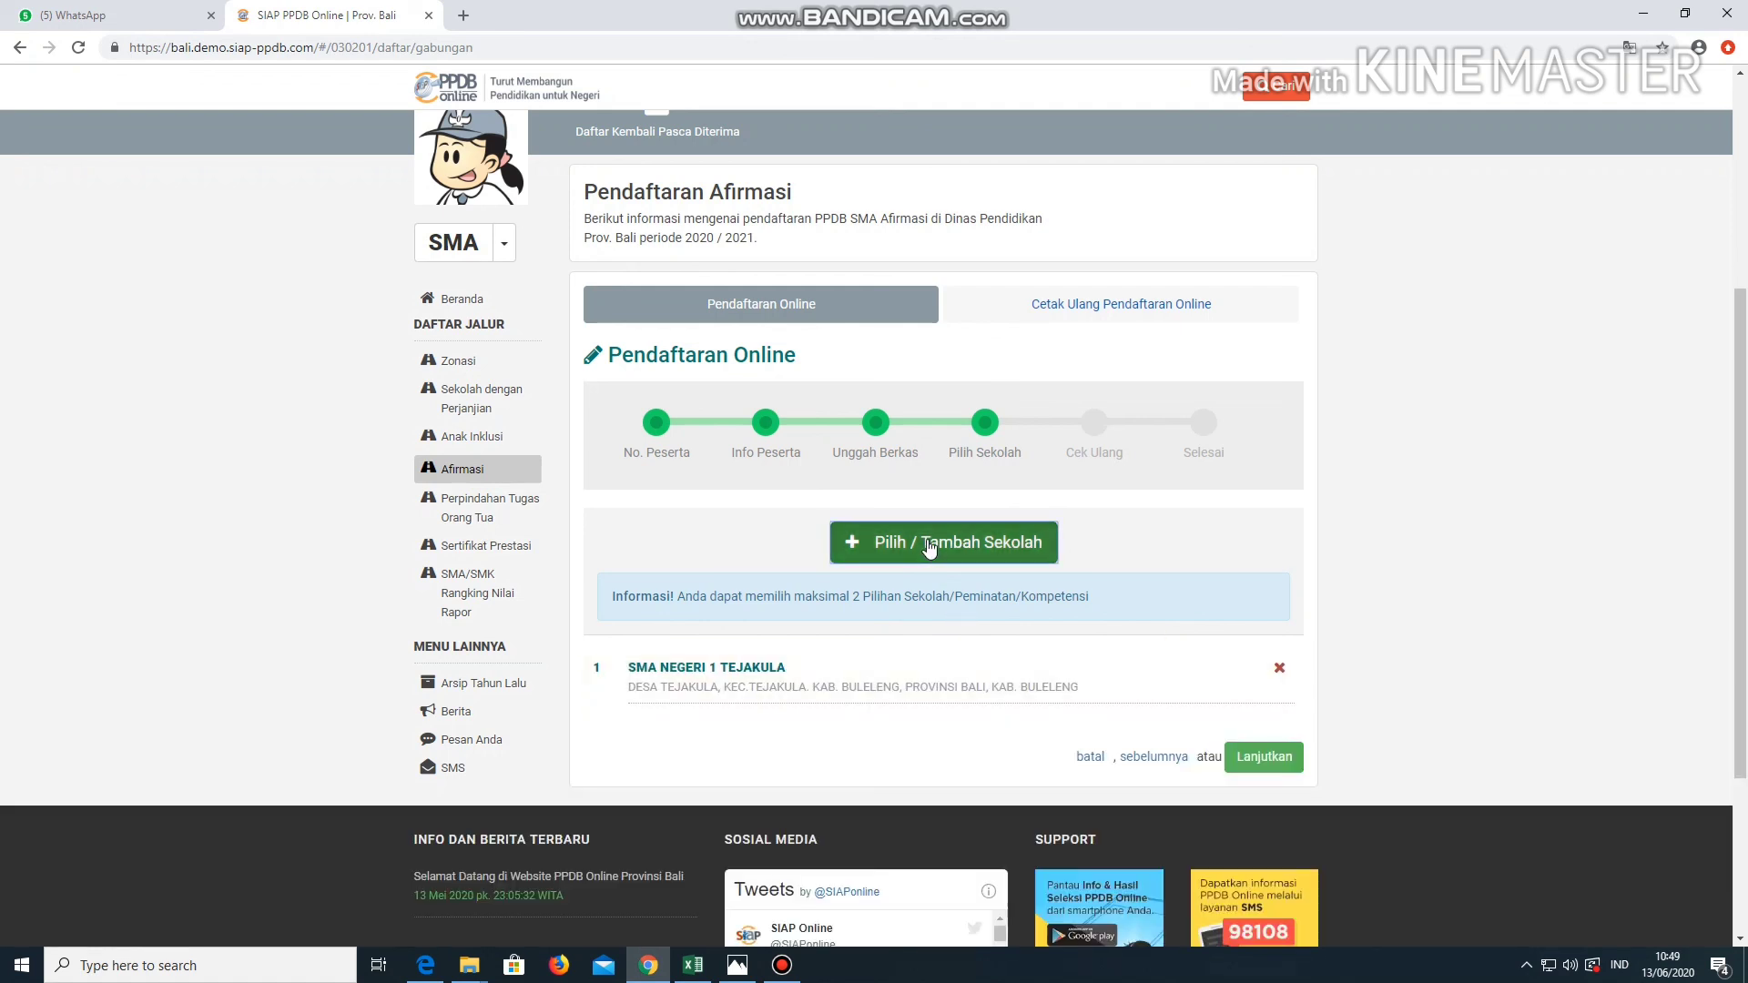
Add SMA NEGERI 2 TEJAKULA as the second school choice and continue to Cek Ulang
click(926, 542)
click(739, 679)
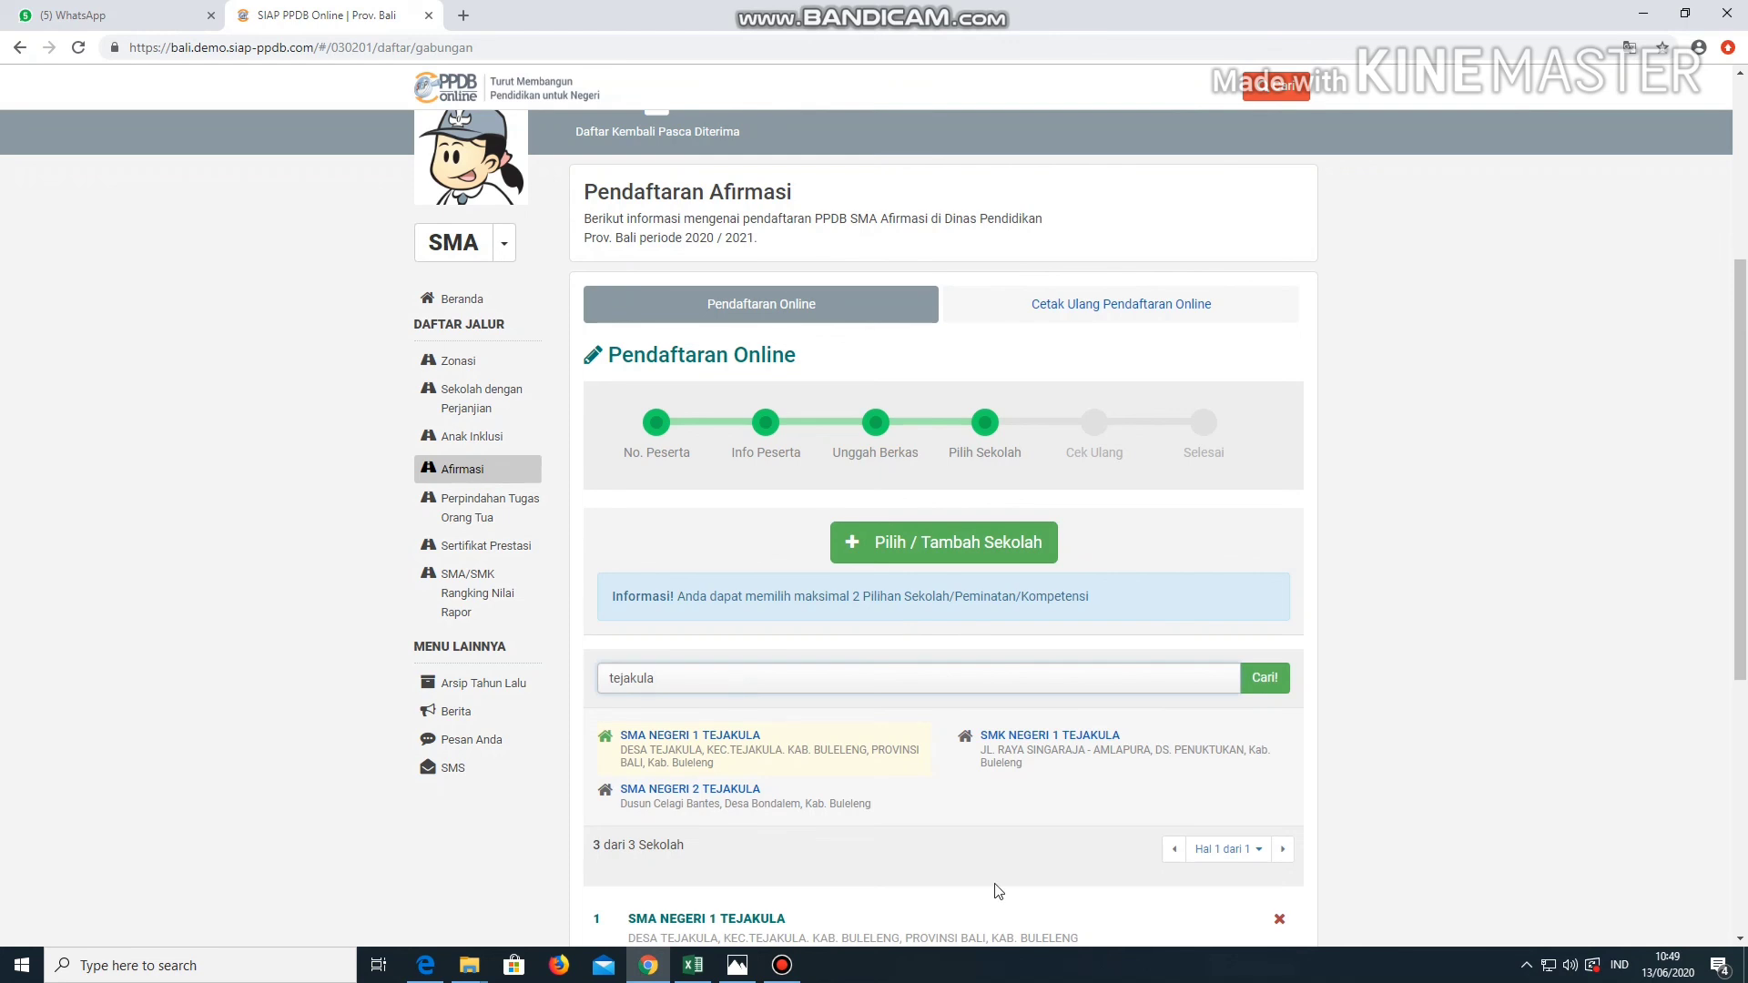
click(762, 804)
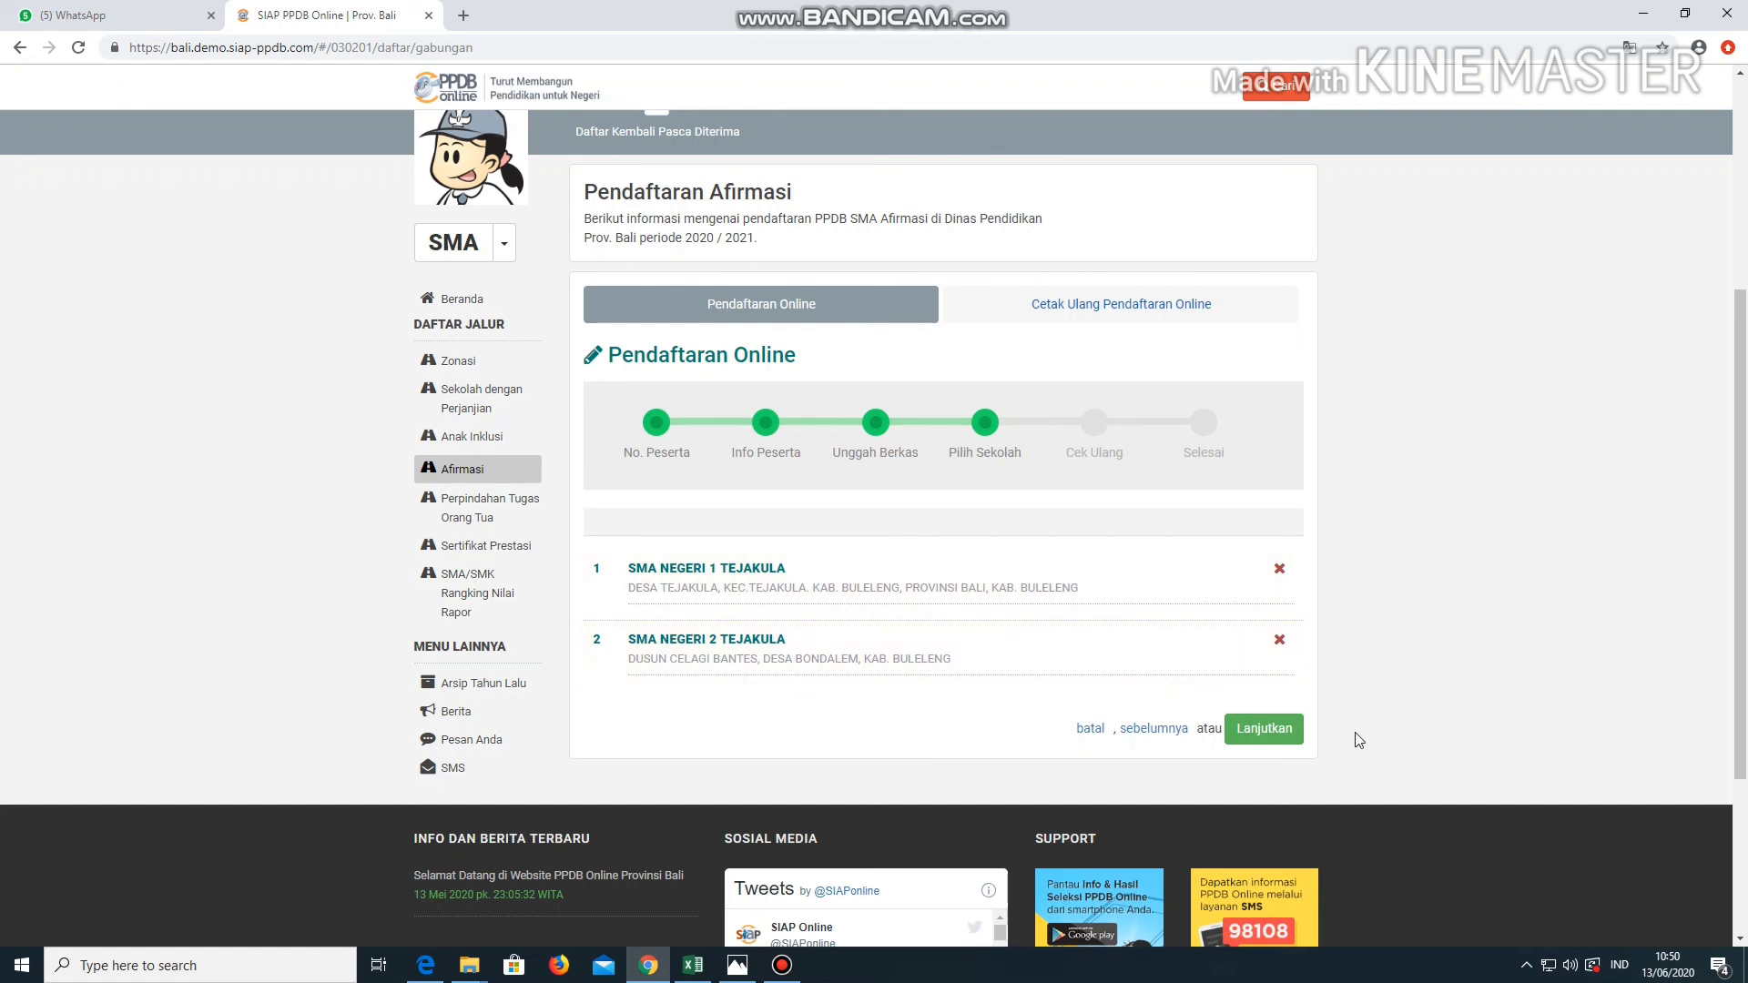
click(1277, 732)
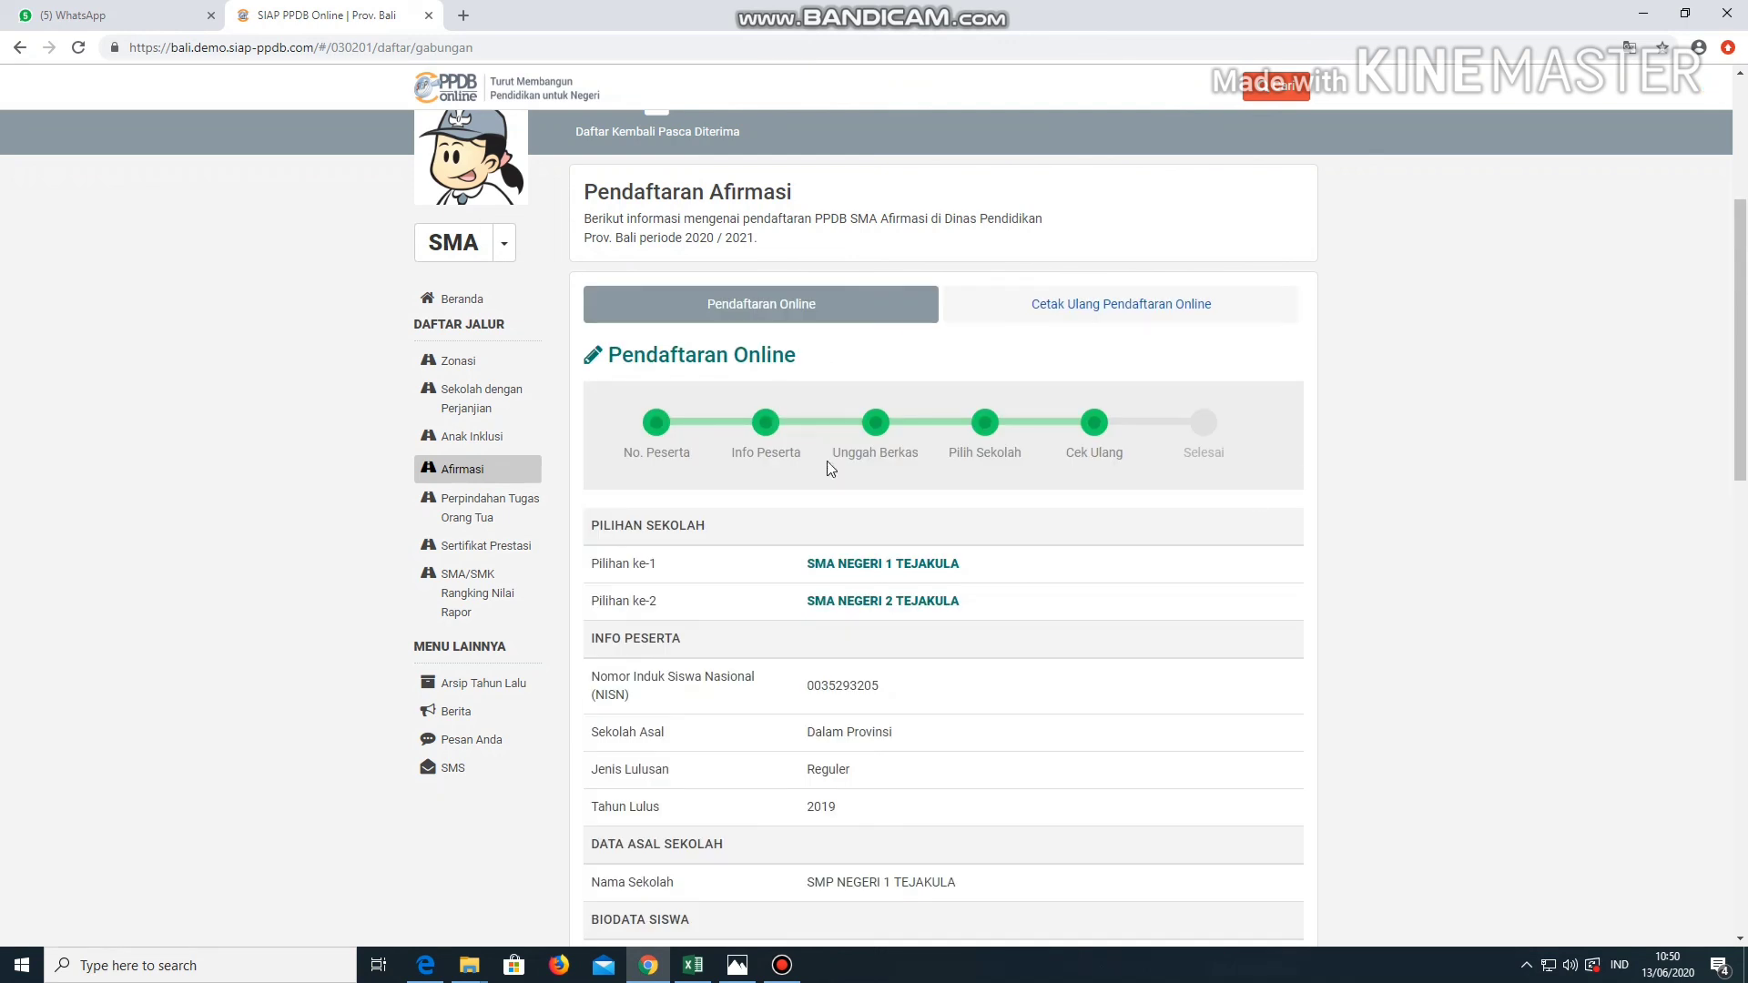
Check the registration summary, agree to the declaration beneath it and submit the registration
scroll(1002, 542, down, 4)
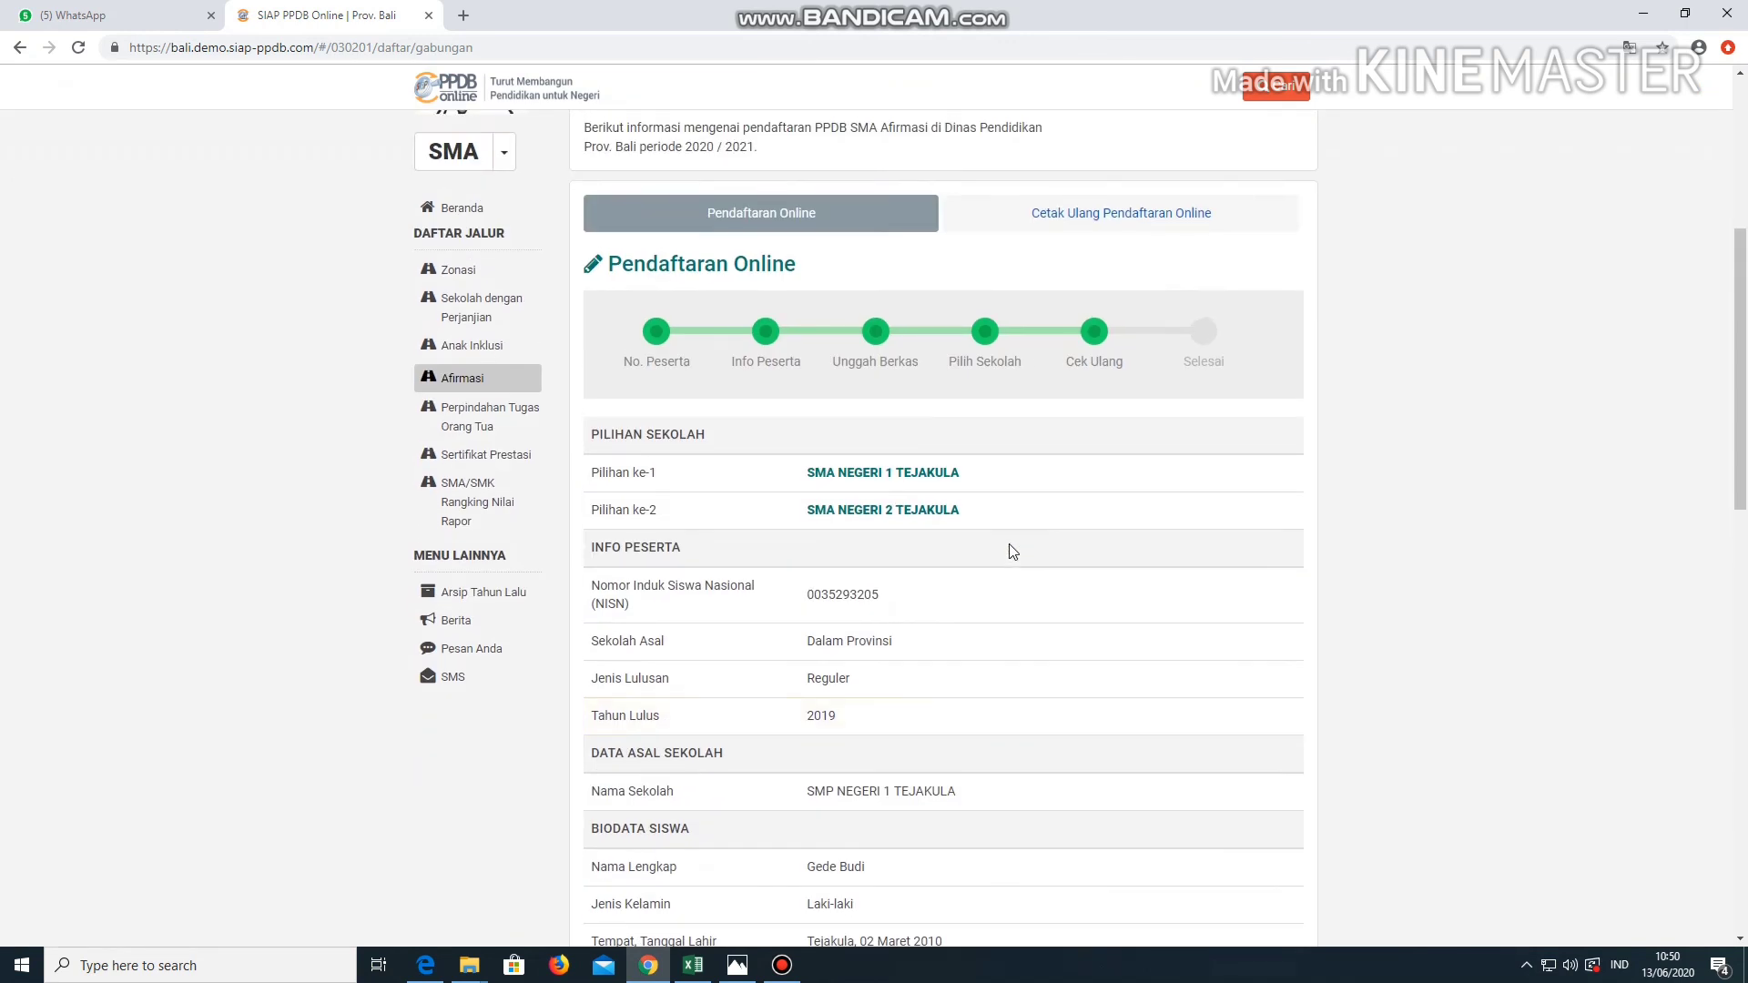
scroll(1038, 410, down, 7)
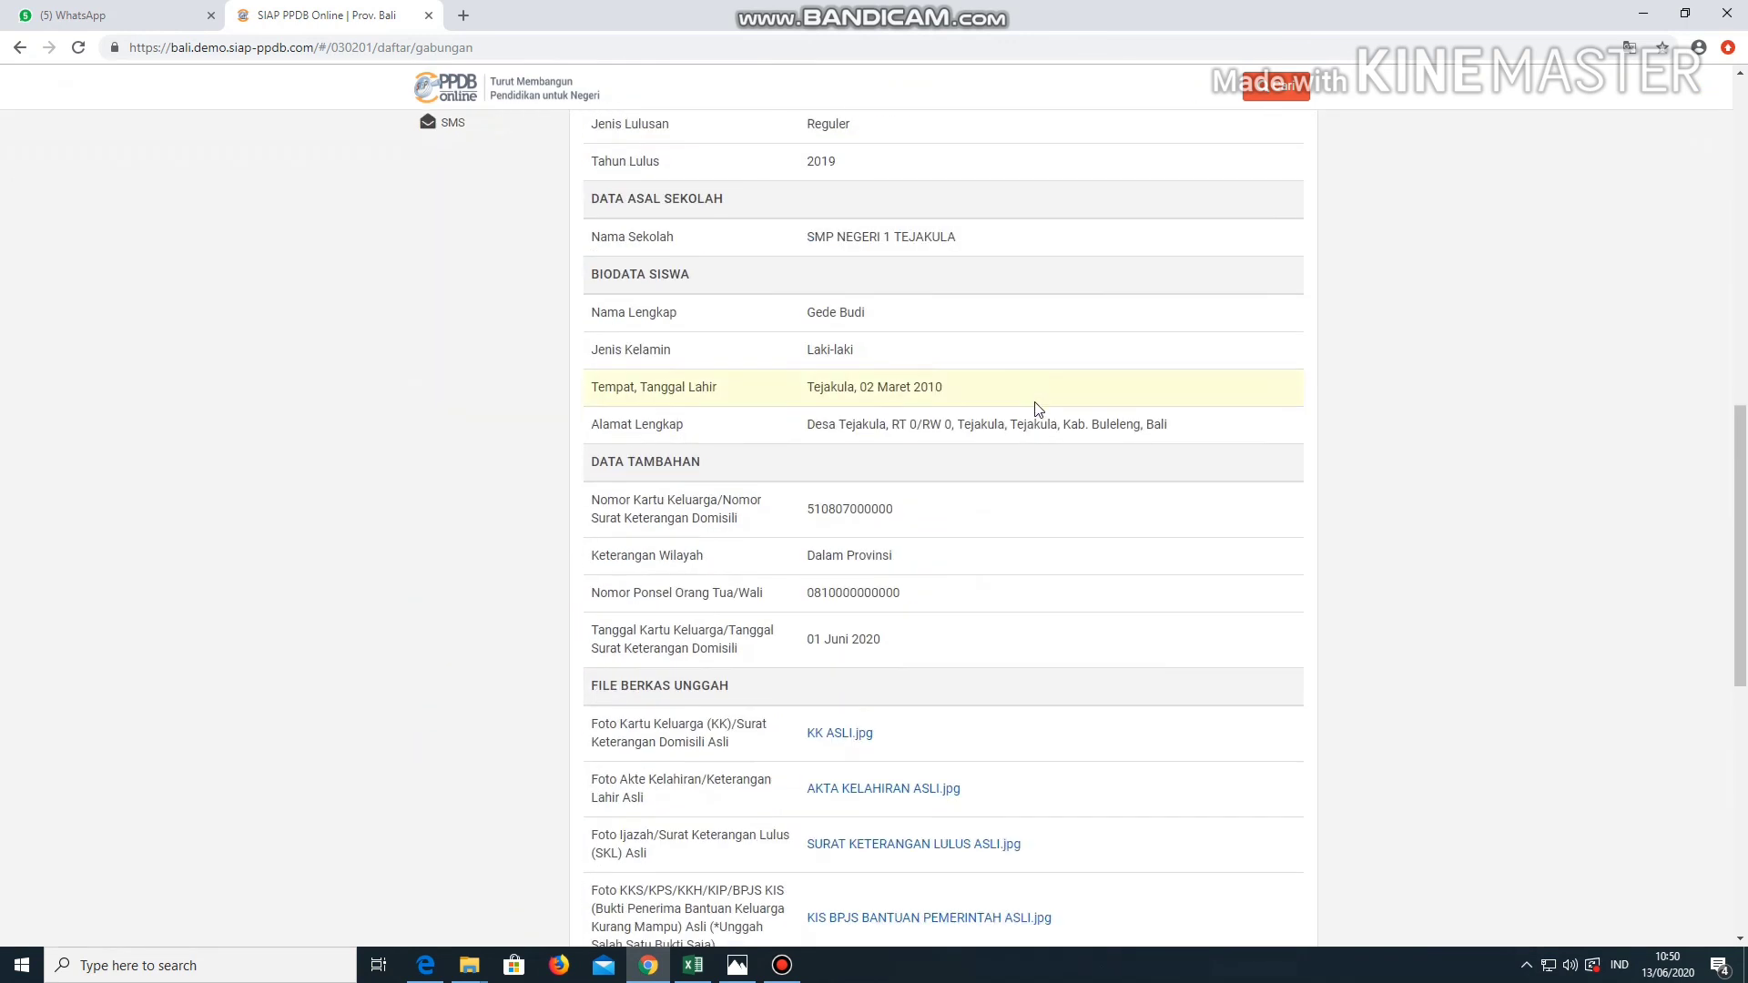
scroll(1010, 501, up, 3)
scroll(1009, 501, up, 4)
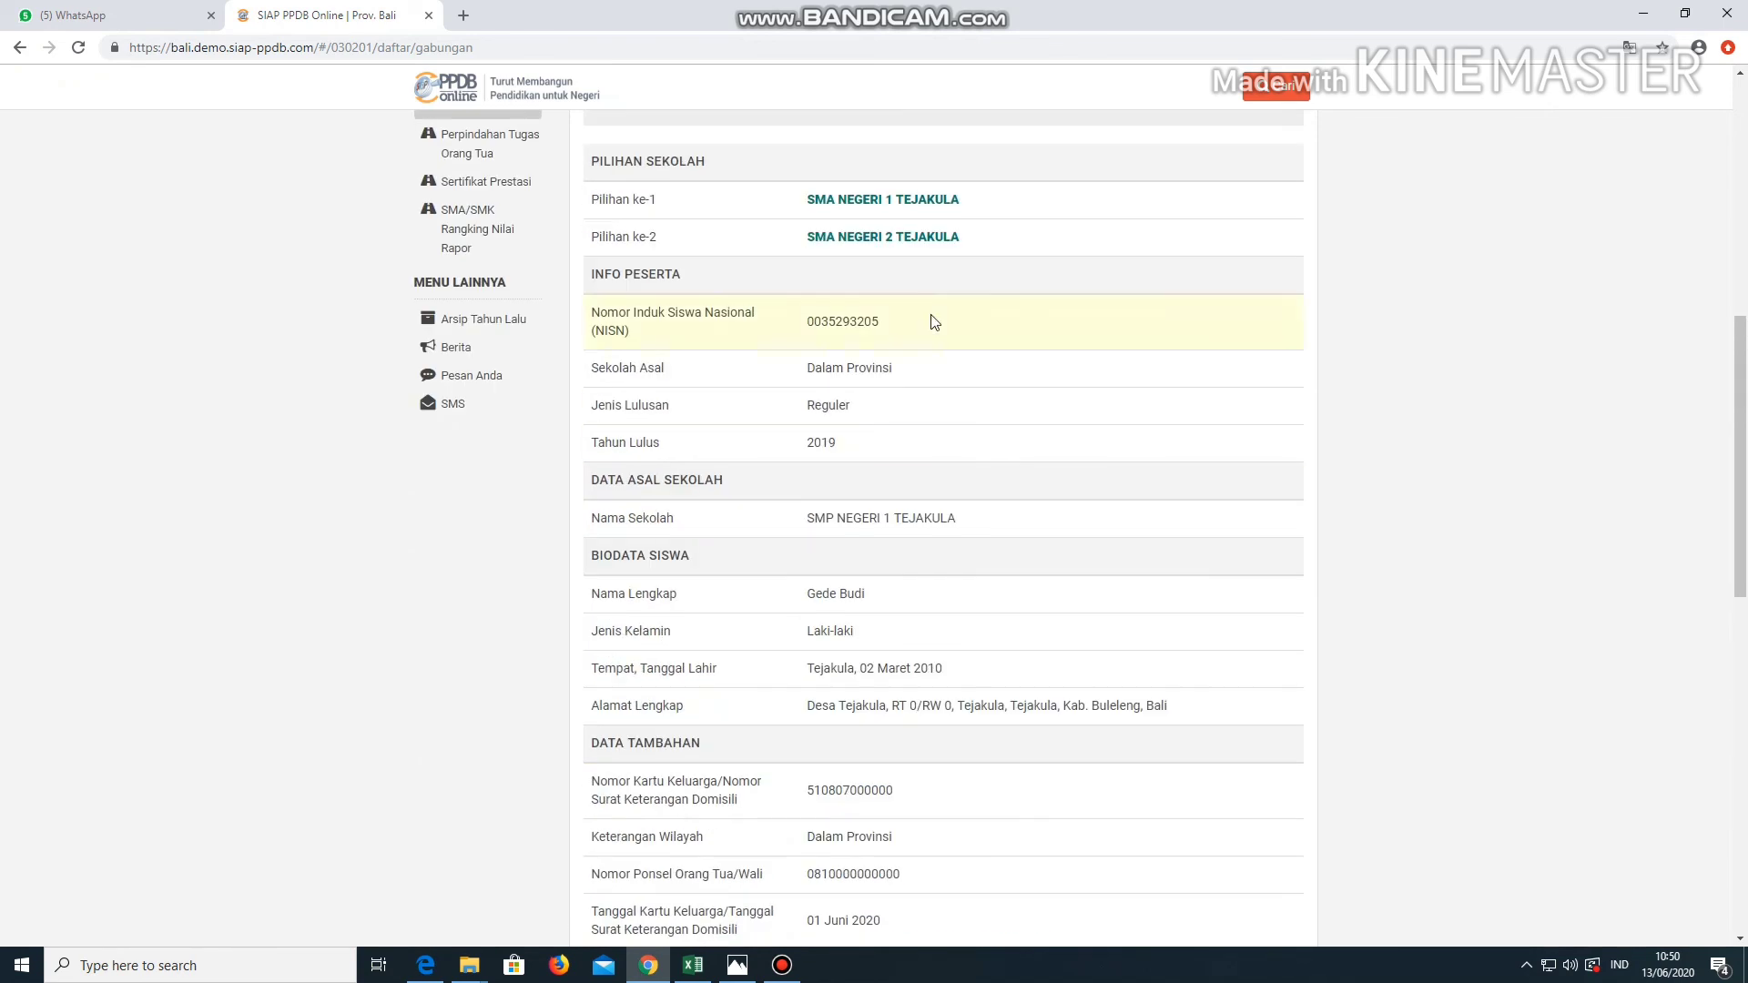
scroll(893, 620, down, 9)
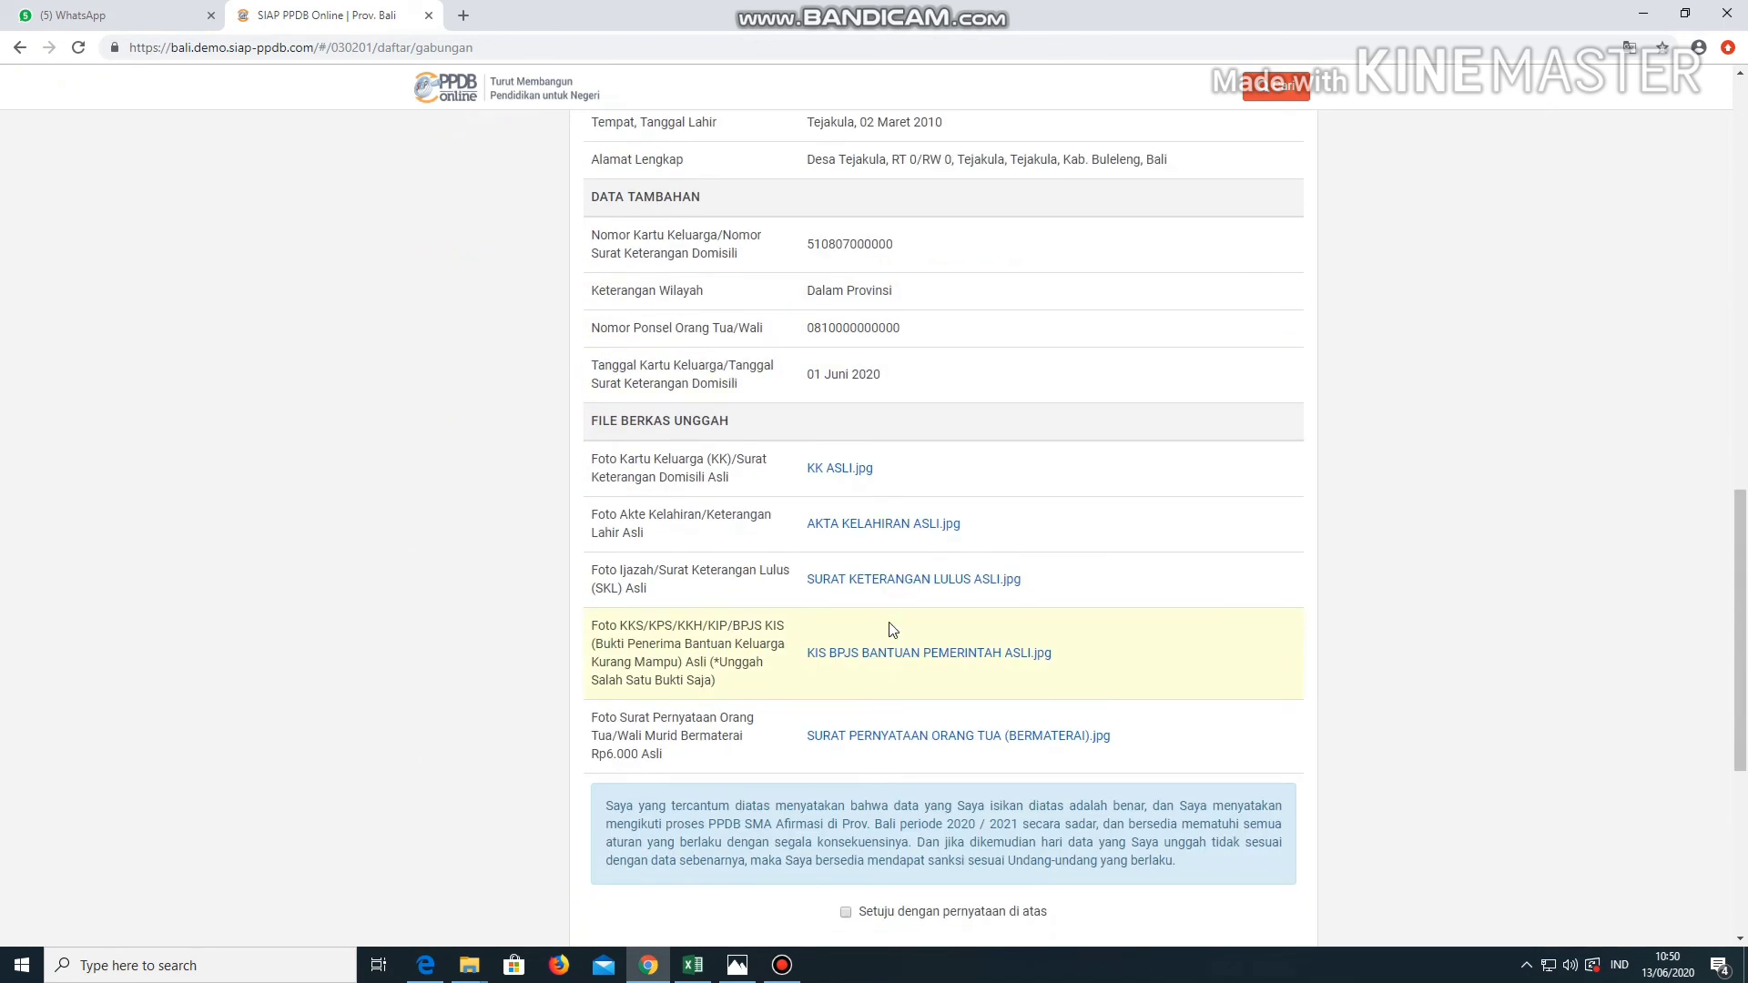
scroll(929, 510, up, 9)
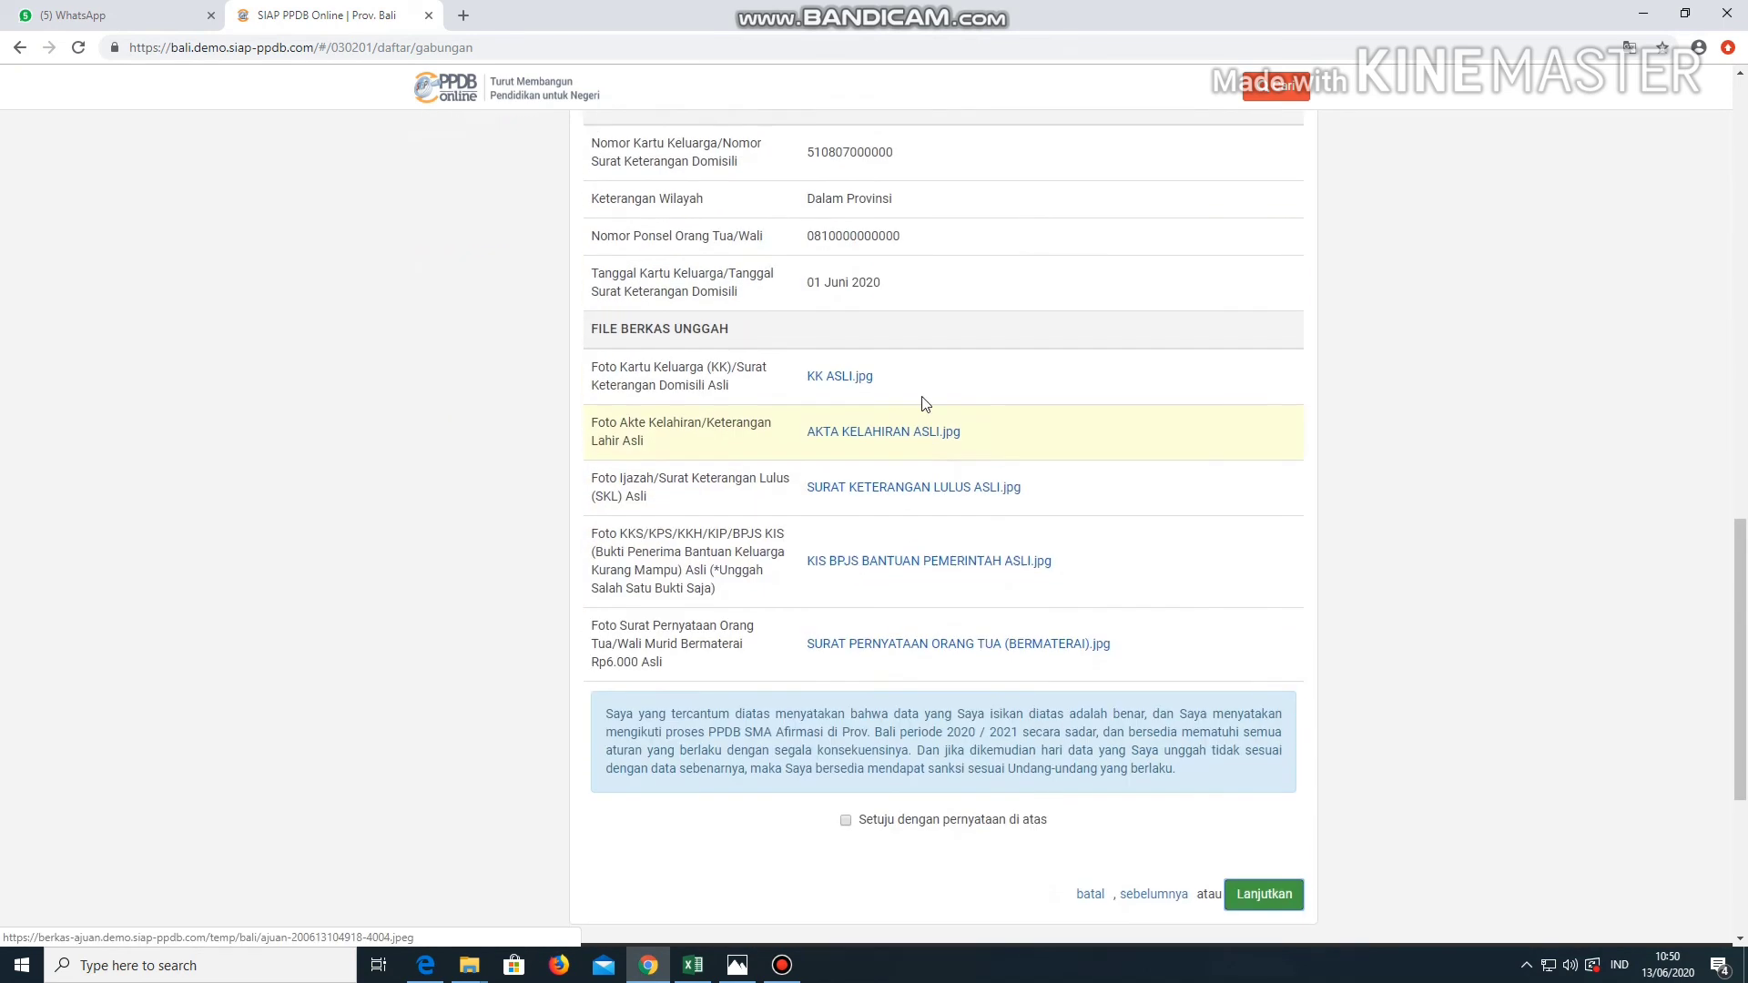
scroll(928, 546, down, 9)
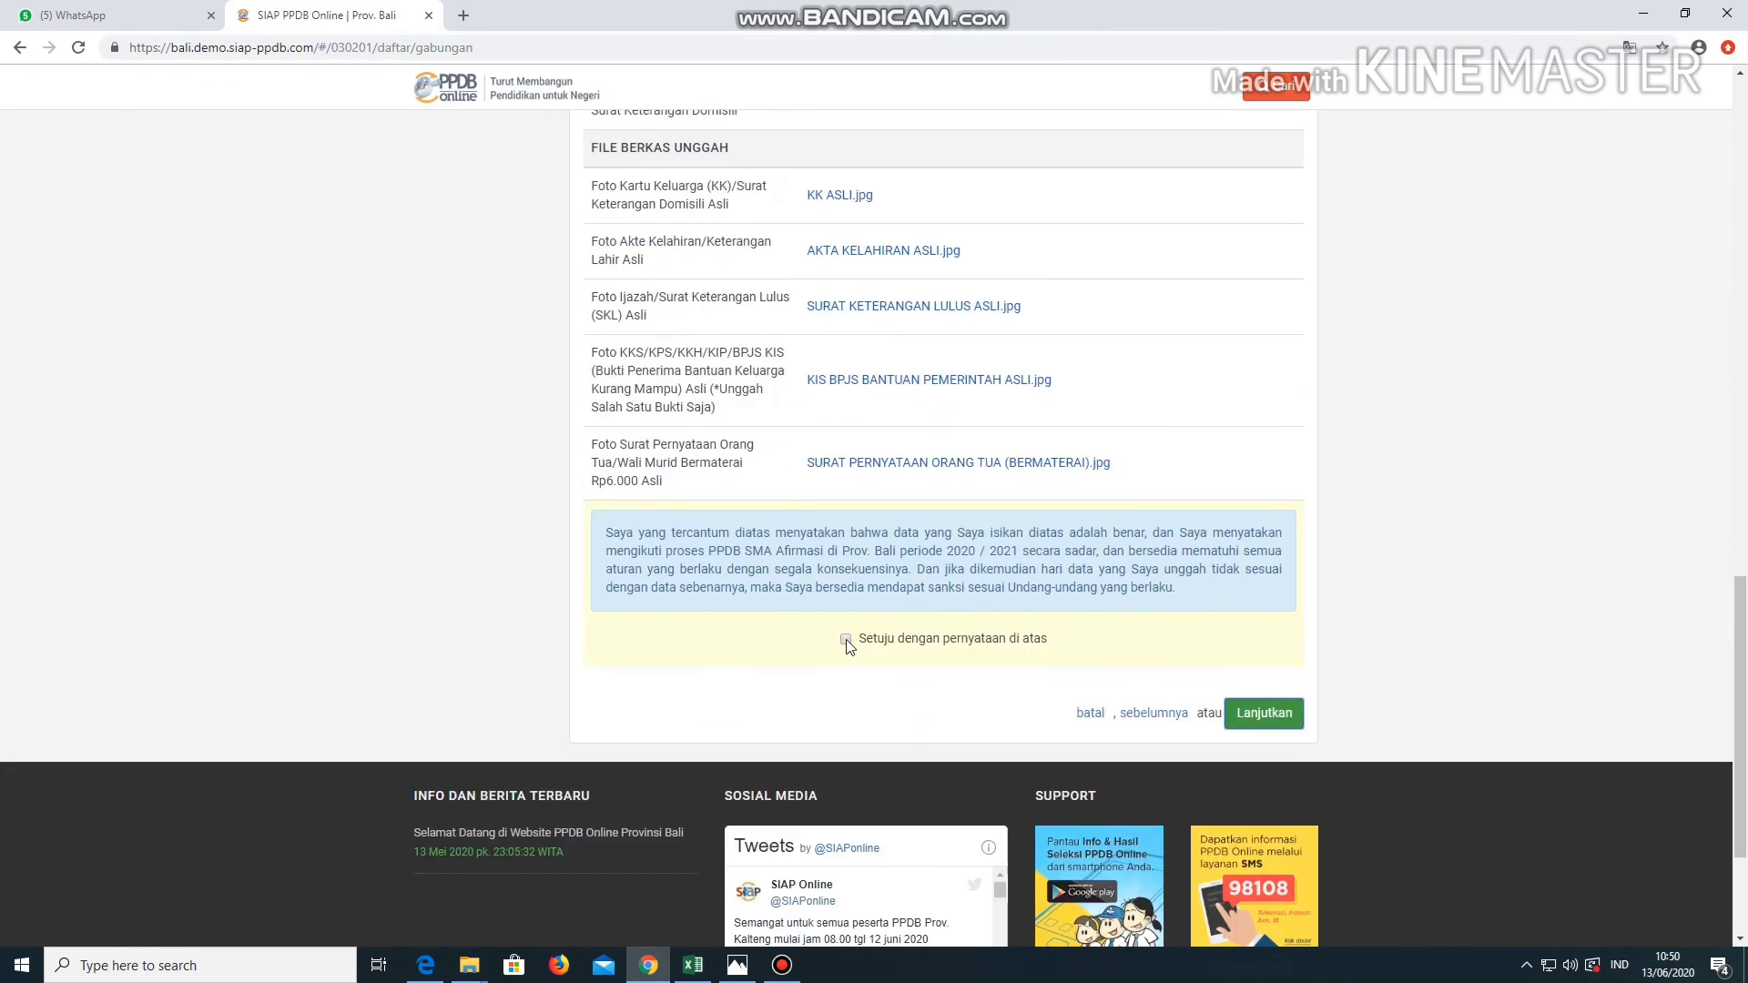
click(847, 640)
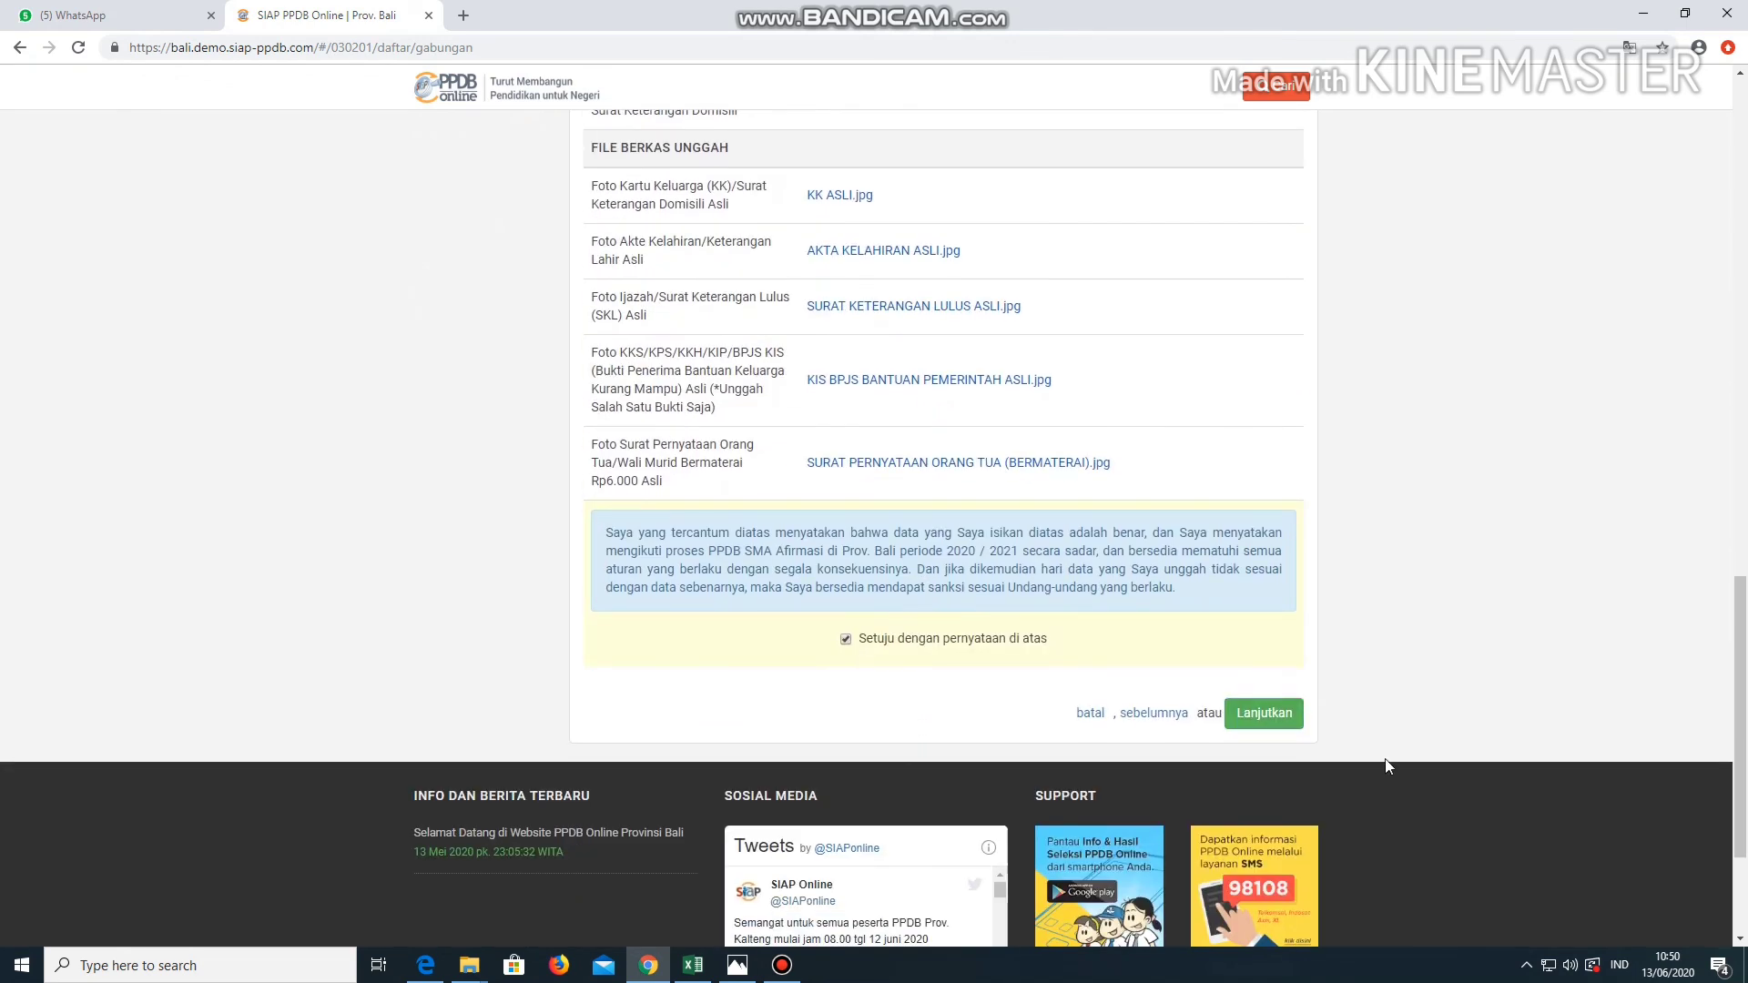
click(1275, 721)
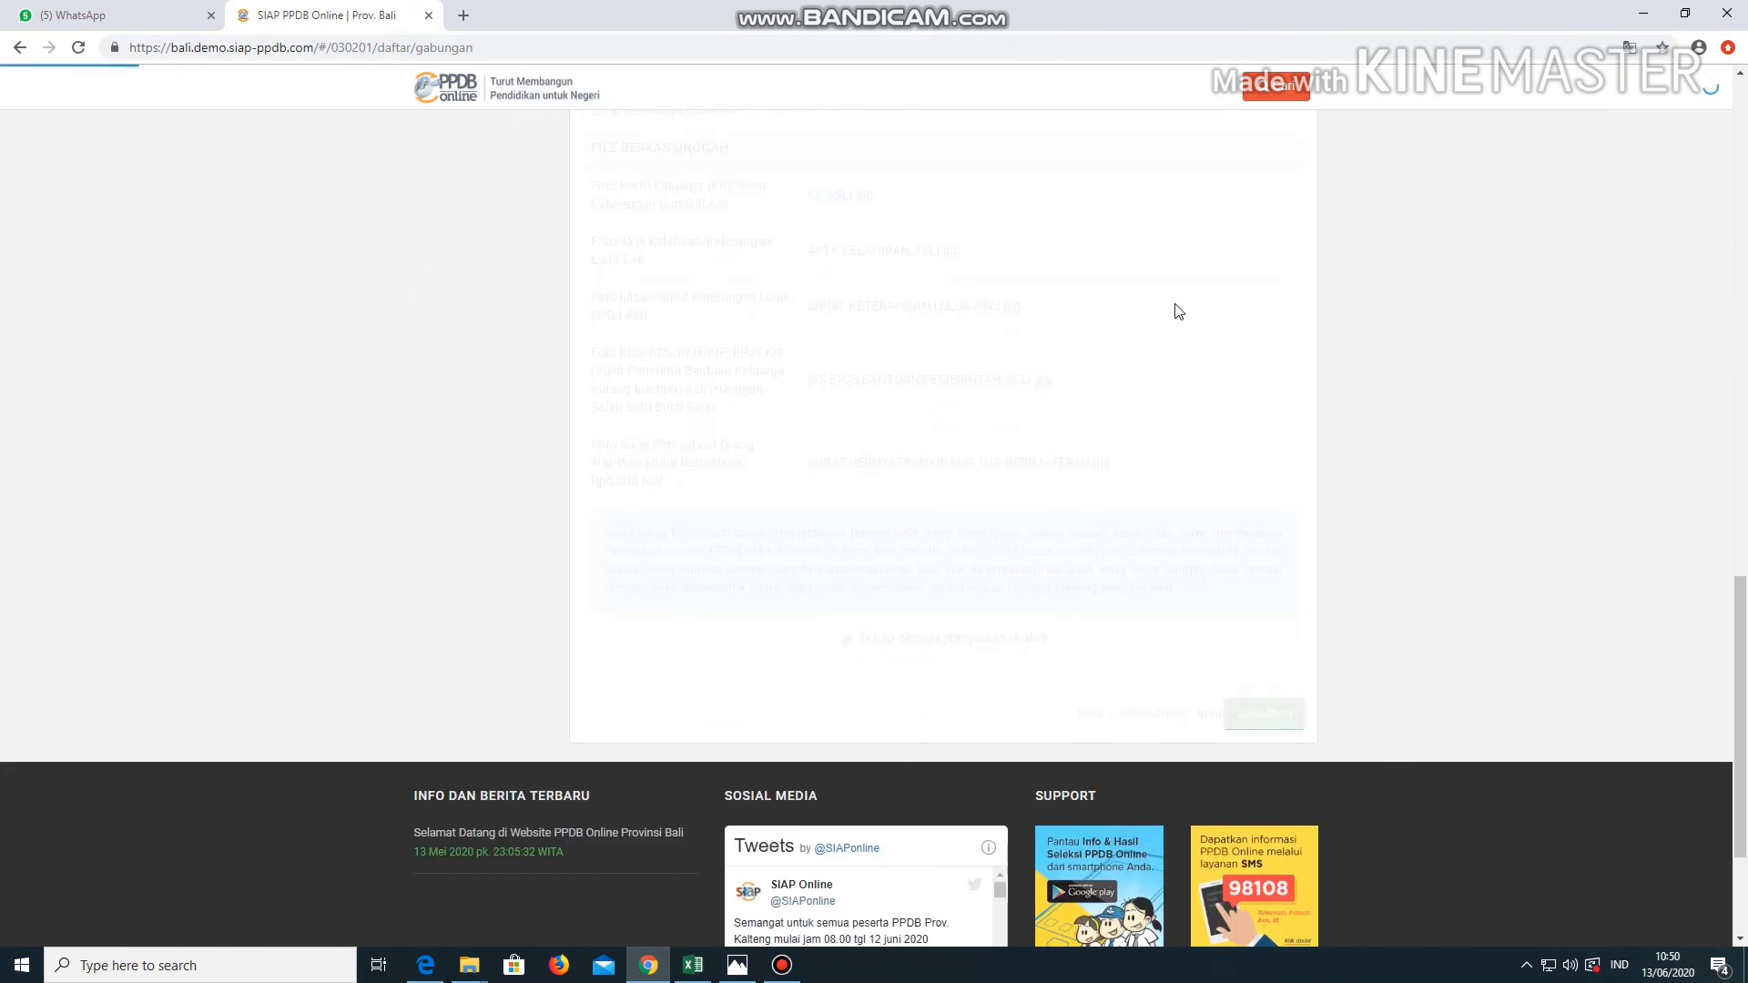
Open the Bukti Ajuan Pendaftaran printout and print one portrait colour copy of all pages to OneNote
scroll(1002, 670, down, 5)
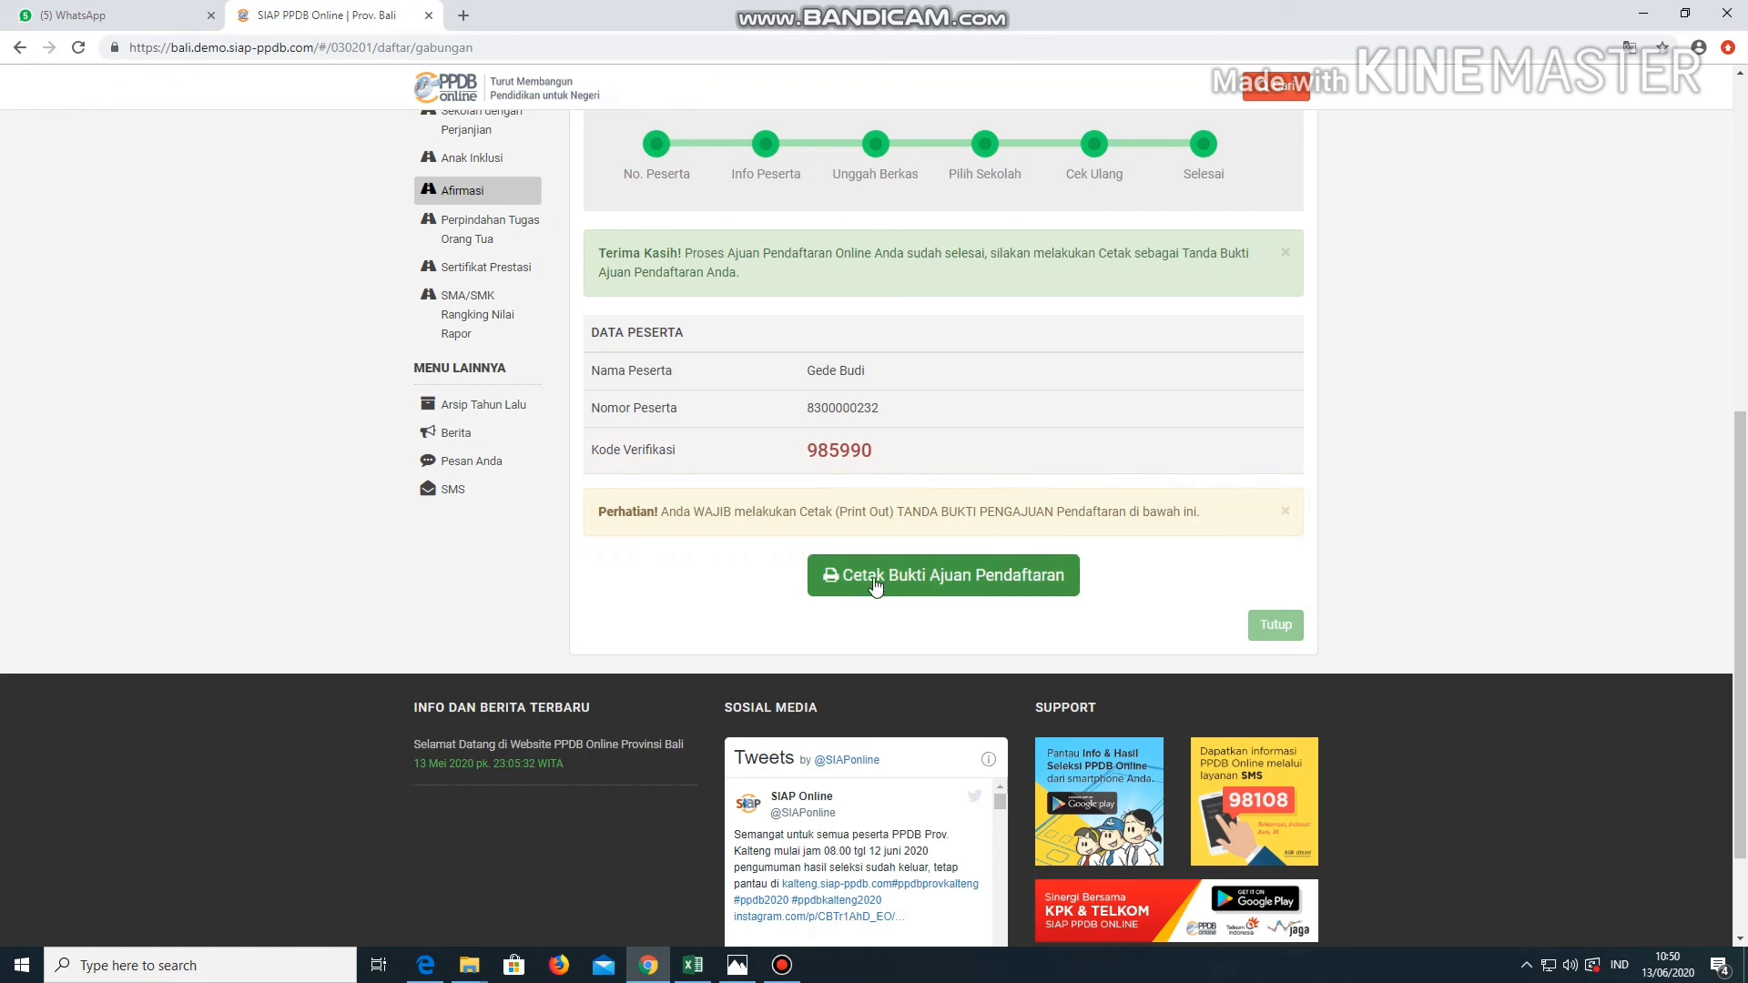
click(919, 581)
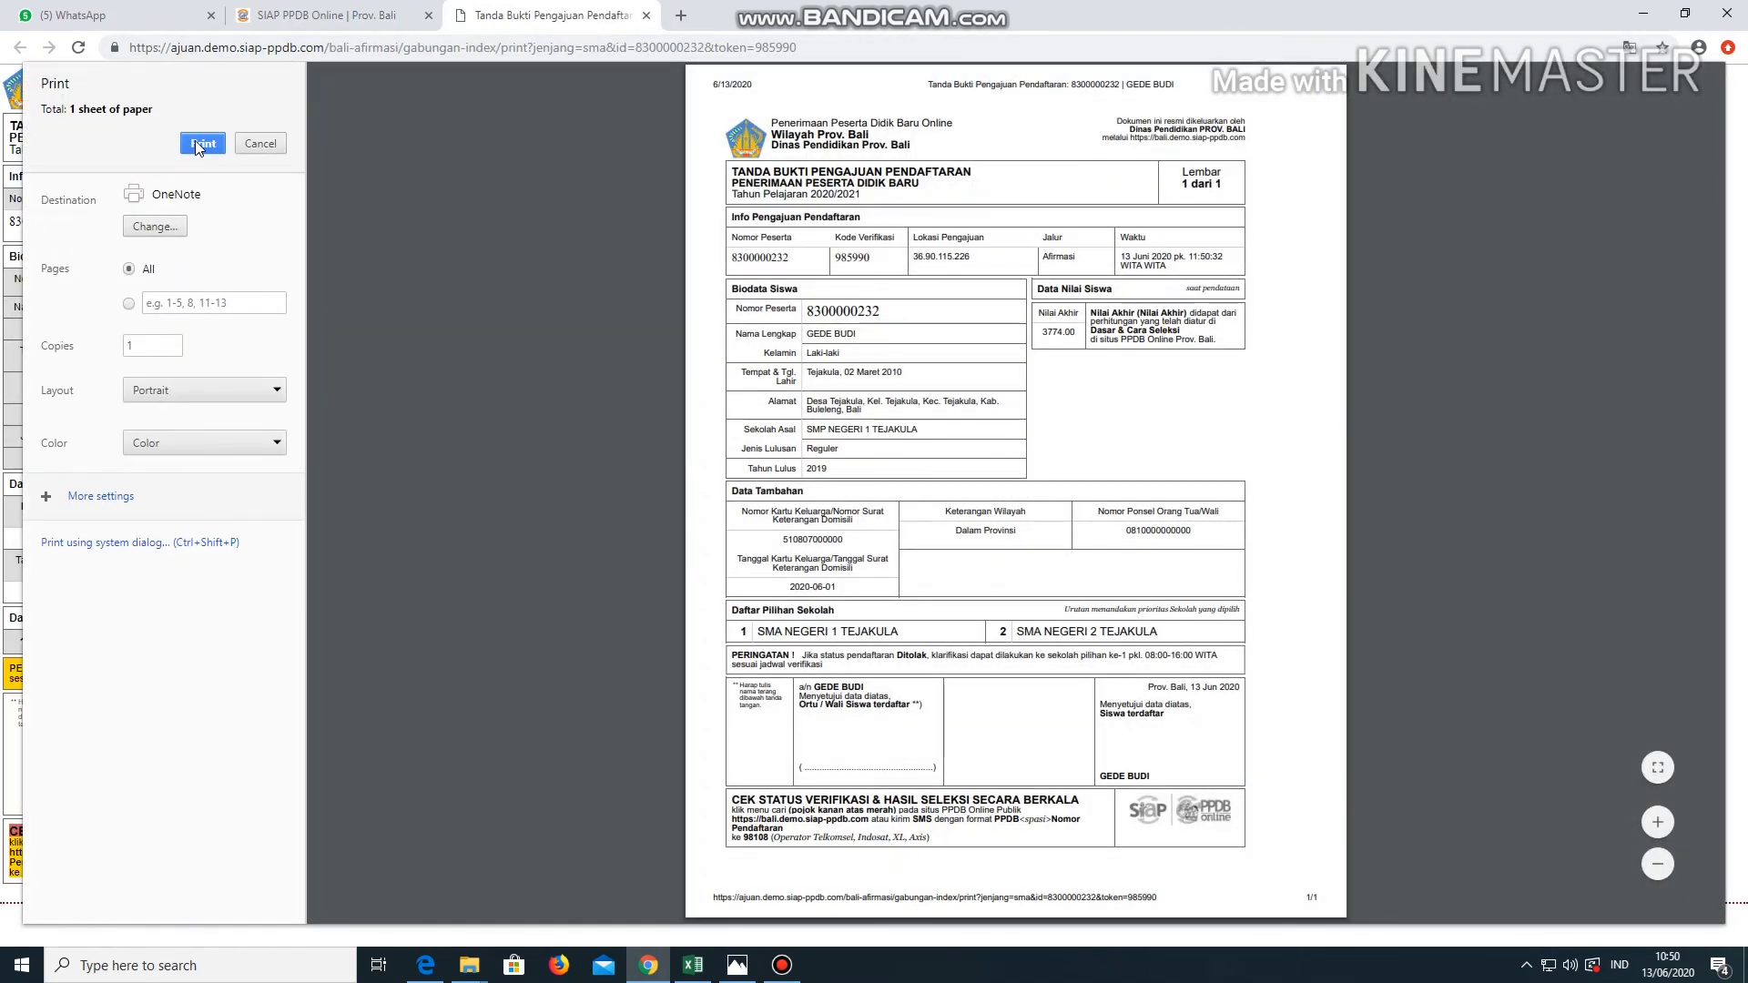
click(202, 144)
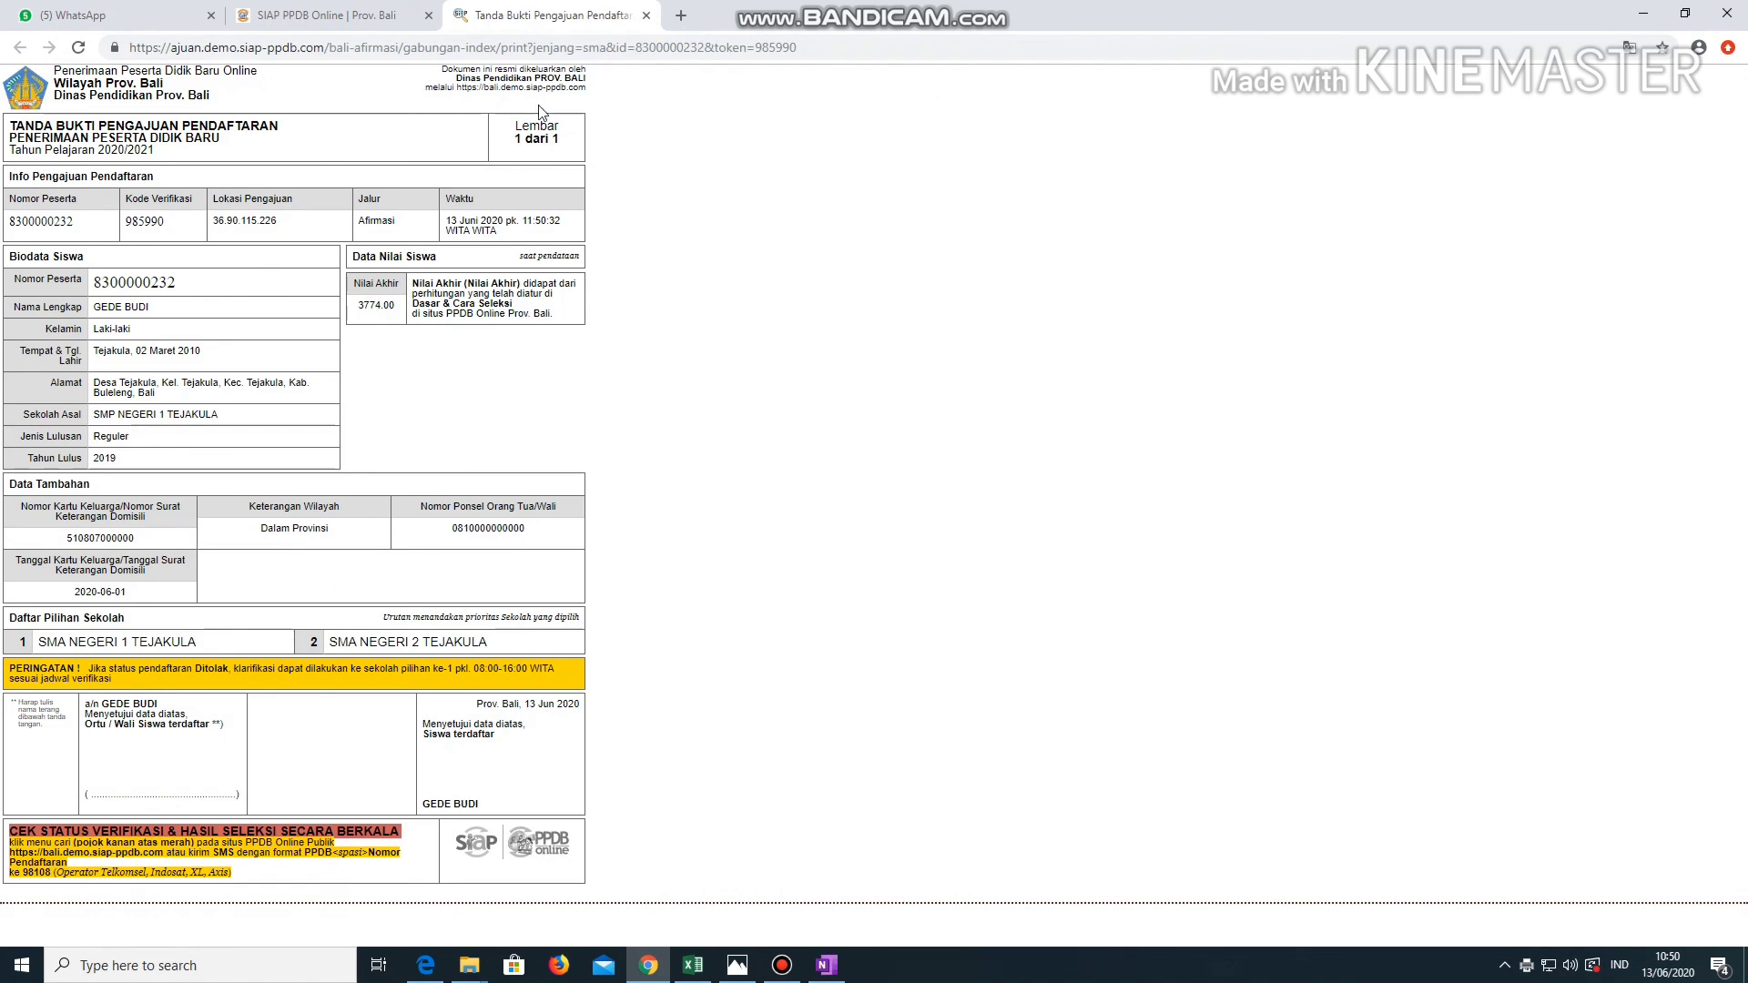
Return to the registration page and close the completed registration
click(318, 16)
scroll(1470, 517, up, 6)
scroll(1469, 517, down, 5)
click(1276, 715)
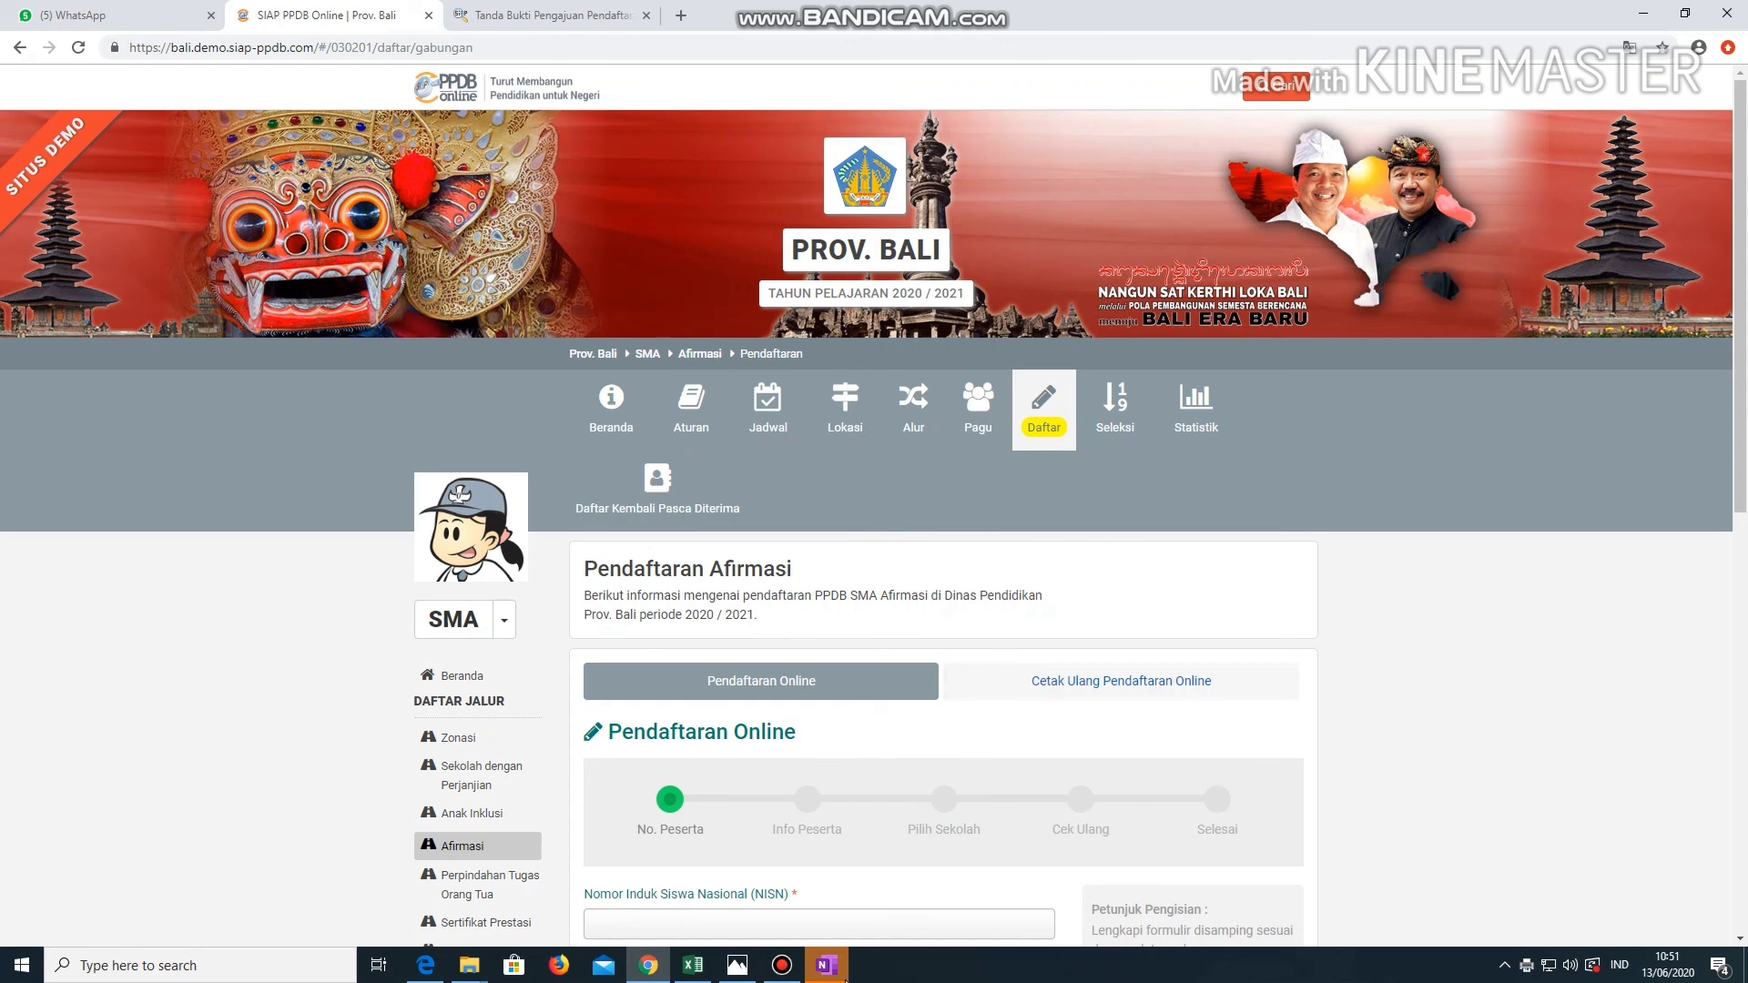
click(782, 970)
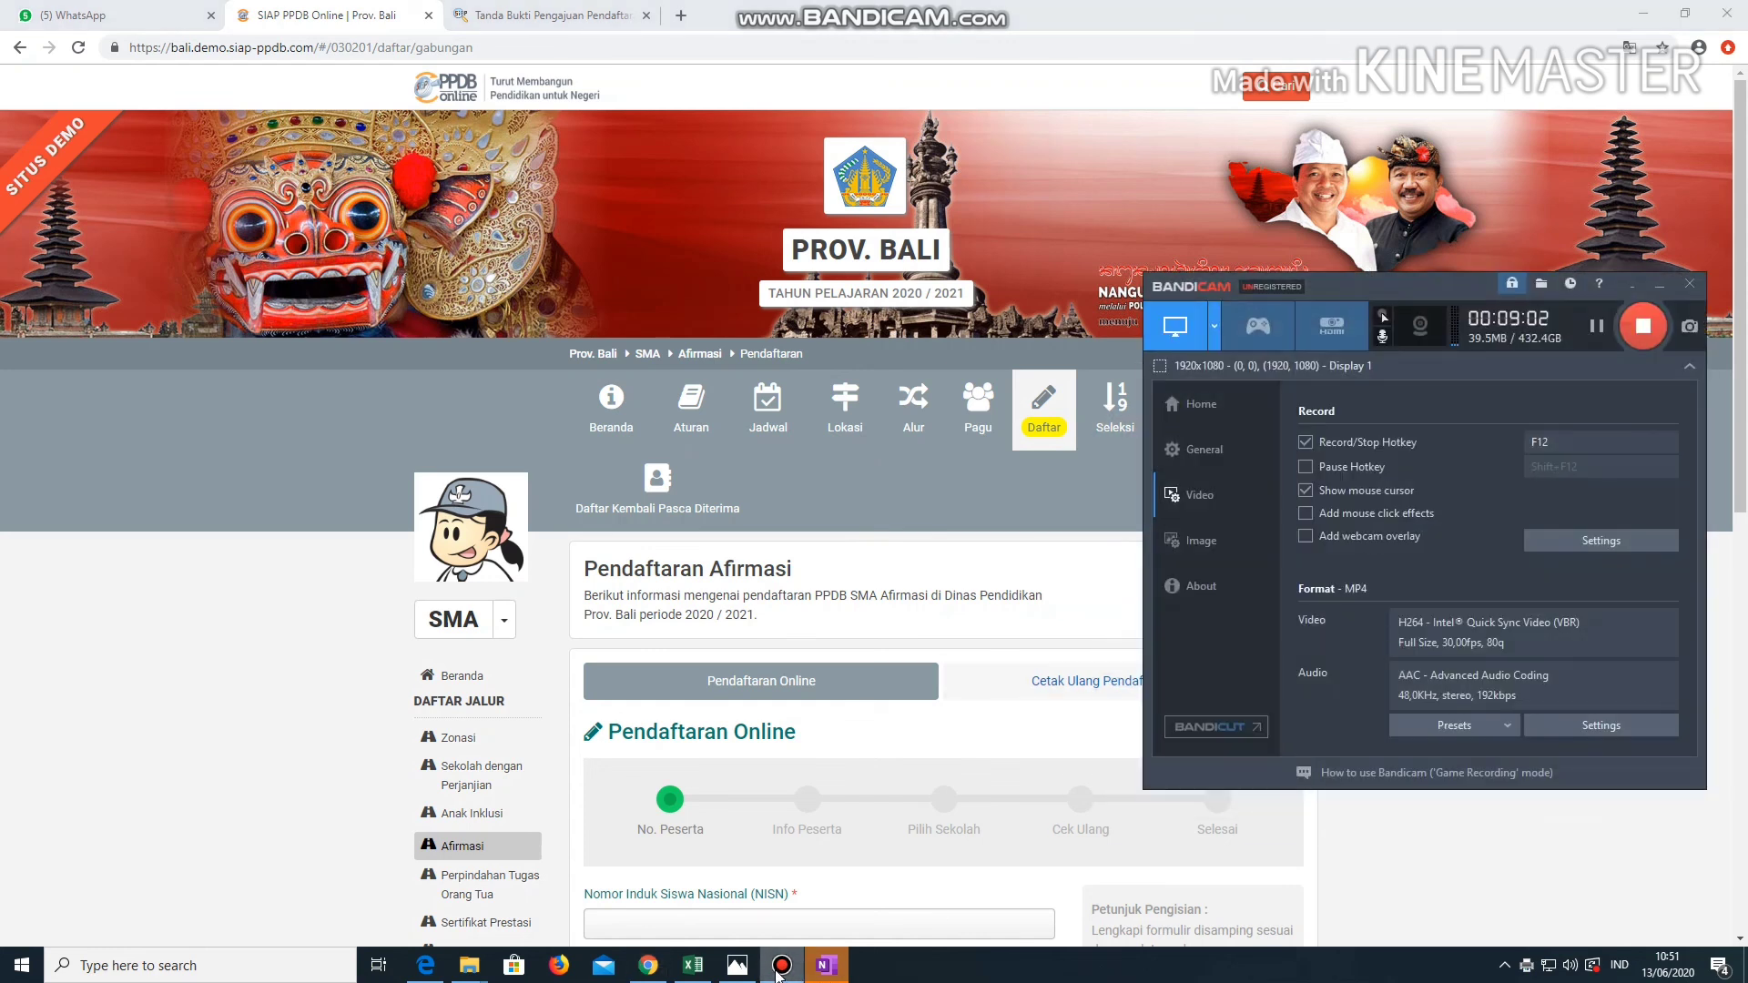